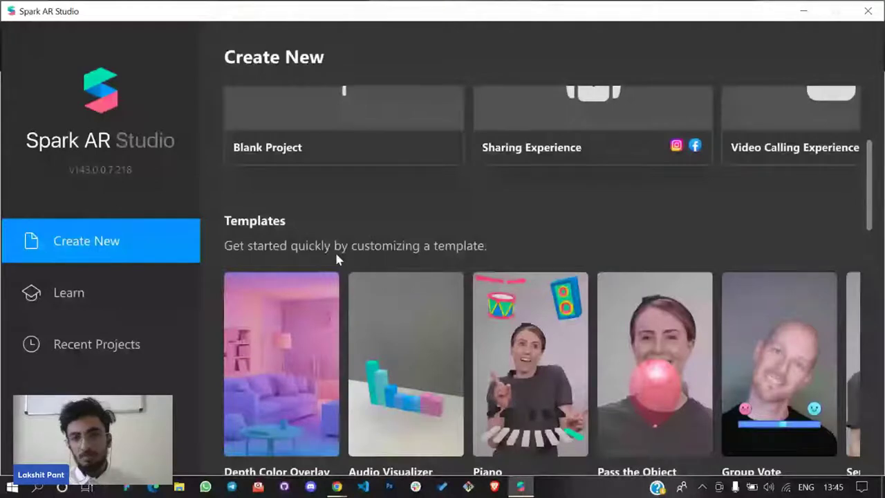
Browse the available templates, create a project from the Color Portrait template, and dismiss its opening hint
scroll(337, 258, down, 7)
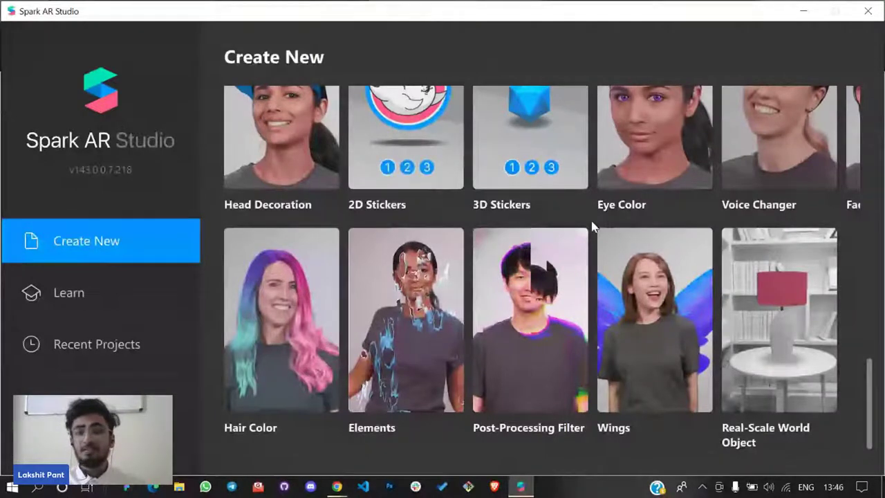
key(alt+Tab)
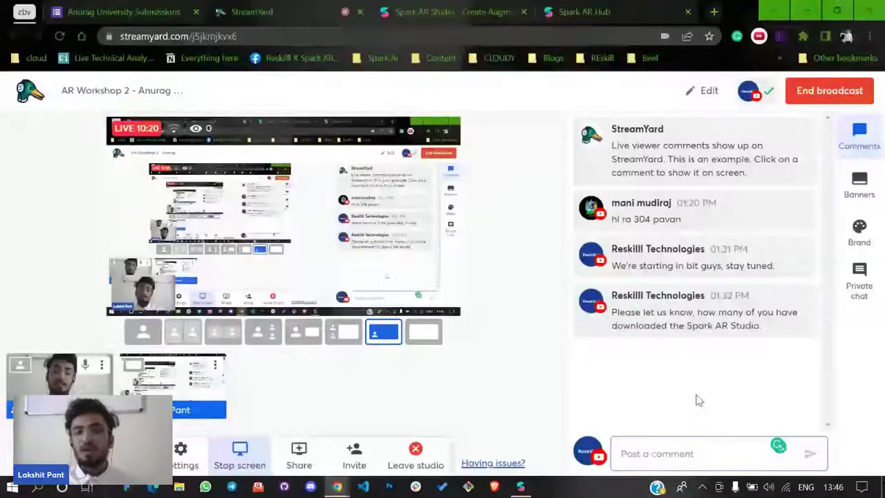
click(520, 488)
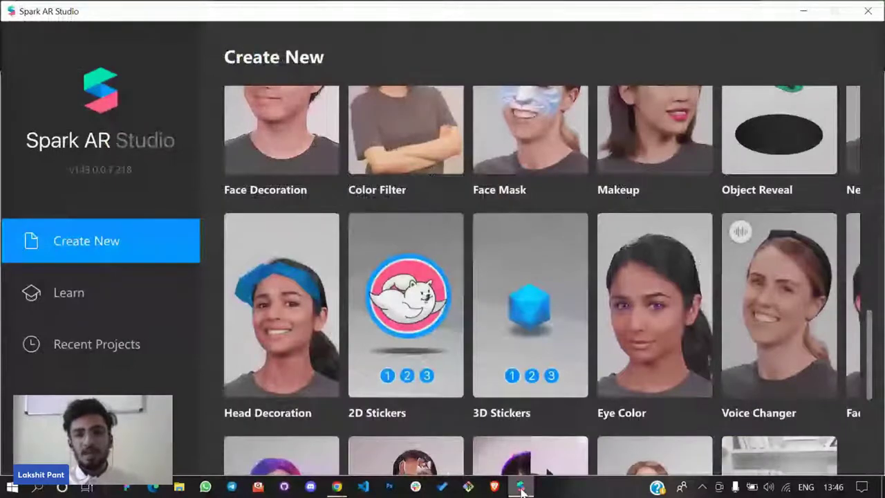
scroll(529, 197, down, 5)
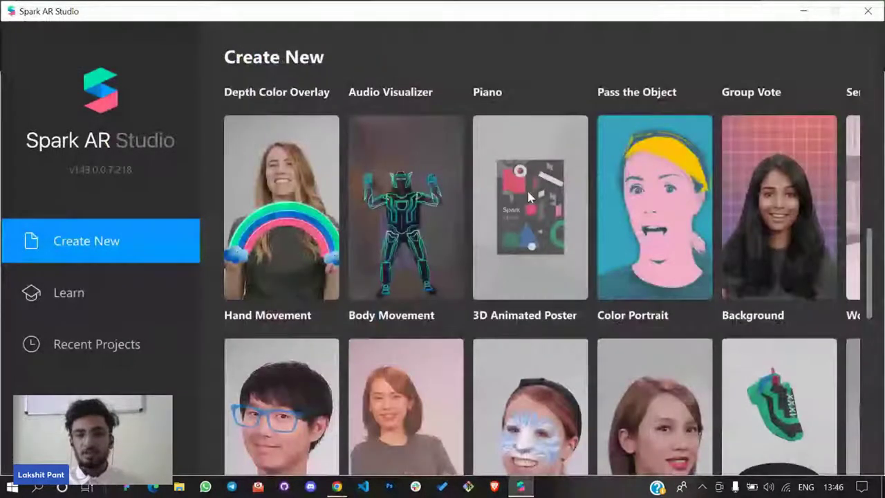
scroll(596, 298, up, 2)
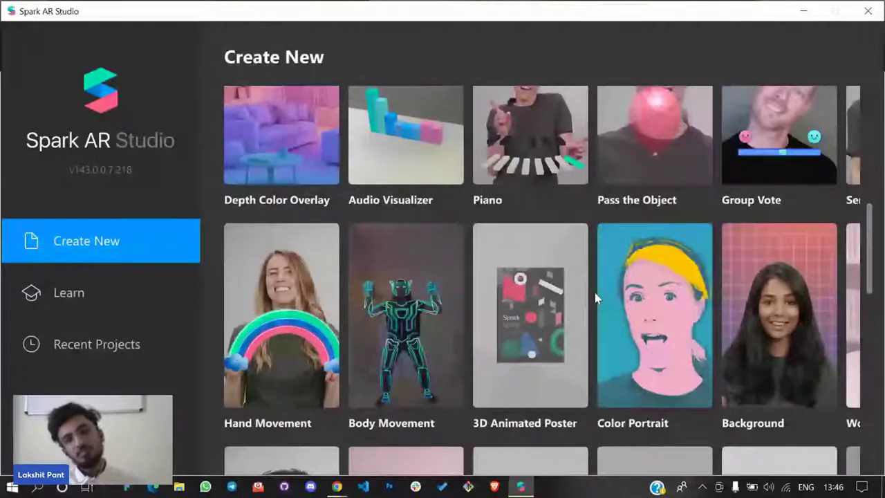
scroll(596, 298, down, 2)
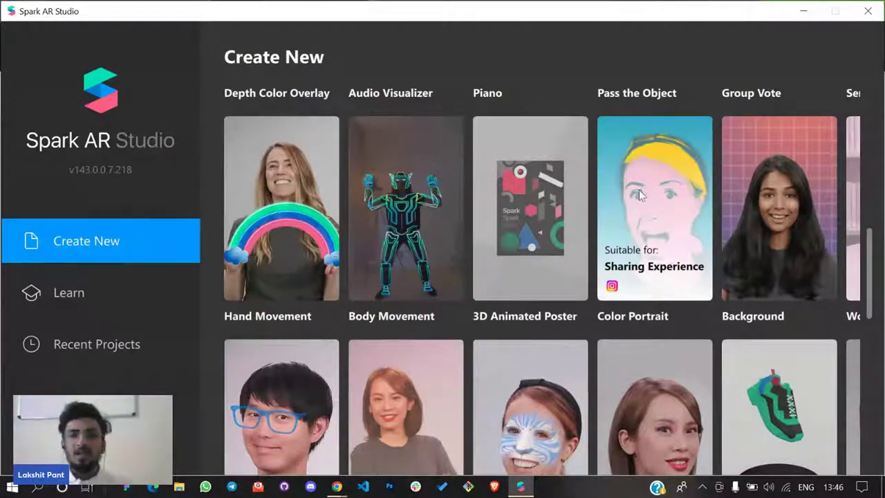
click(650, 252)
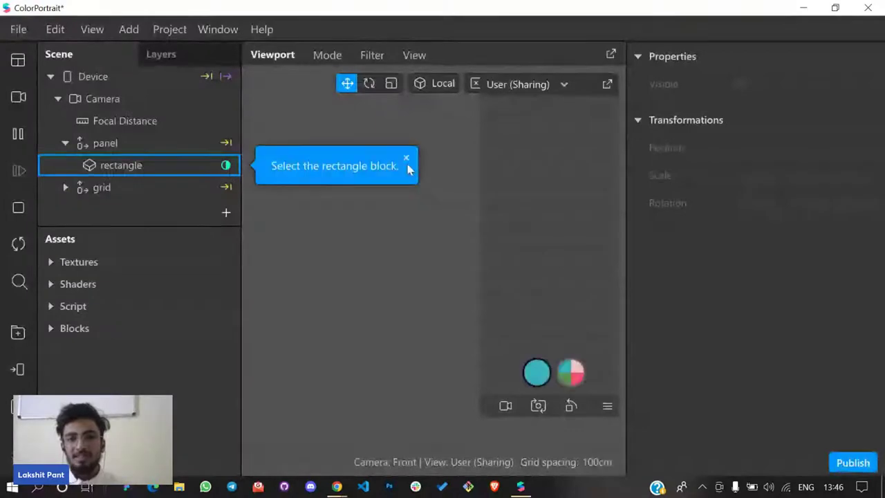
click(406, 158)
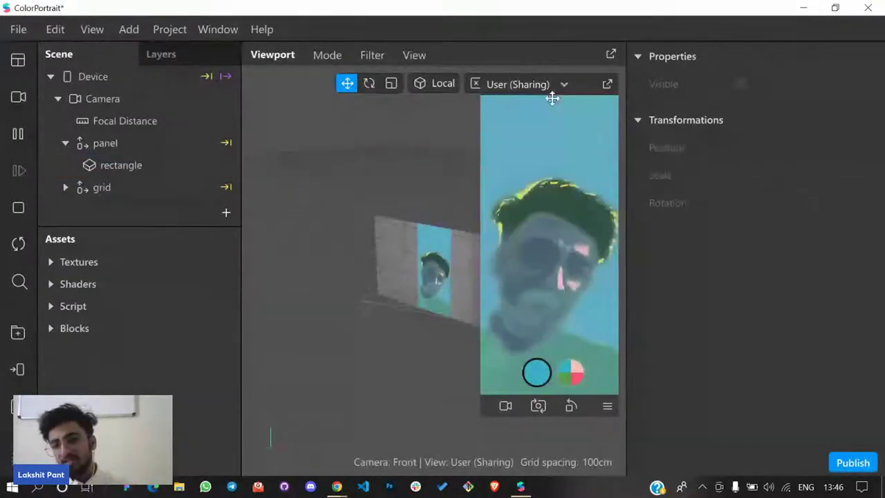
Preview the four-panel colour variant on the live camera feed and check the StreamYard comments before returning to Spark AR Studio
click(571, 375)
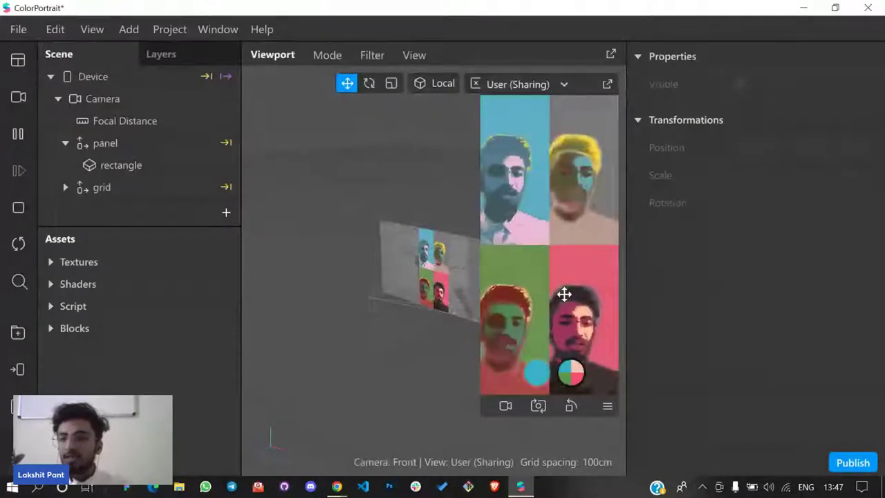
click(816, 9)
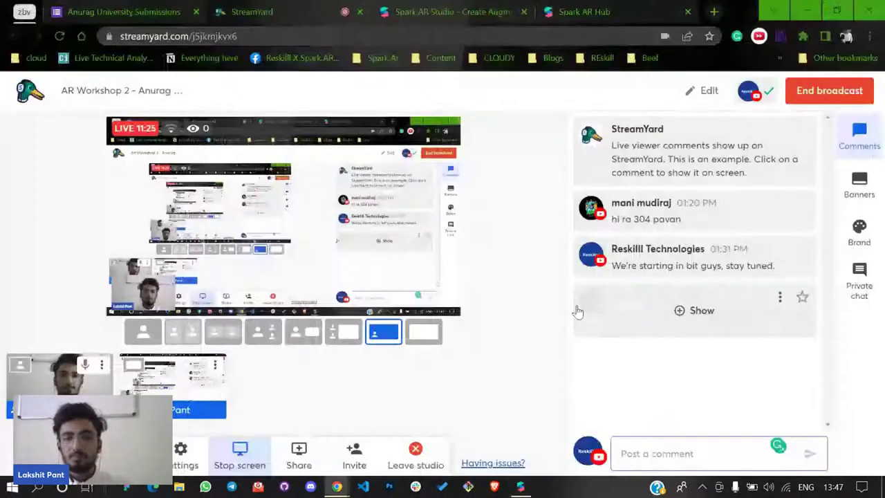
click(521, 486)
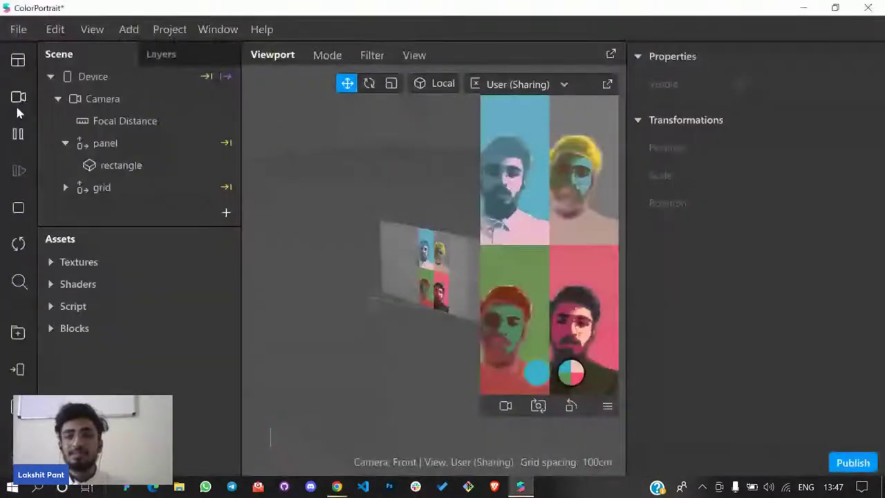
Preview the effect on the first two Real-Time Simulation portrait videos and apply the four-panel colour variant
click(18, 105)
click(81, 270)
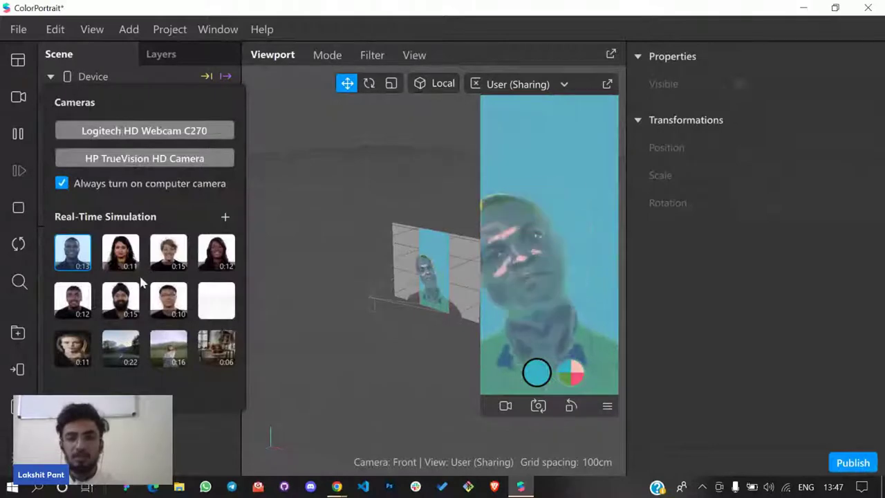
click(134, 266)
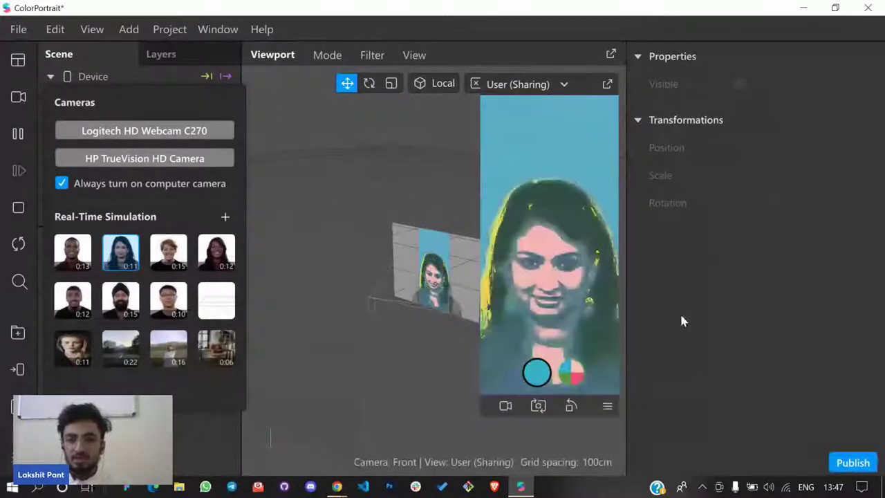
click(436, 348)
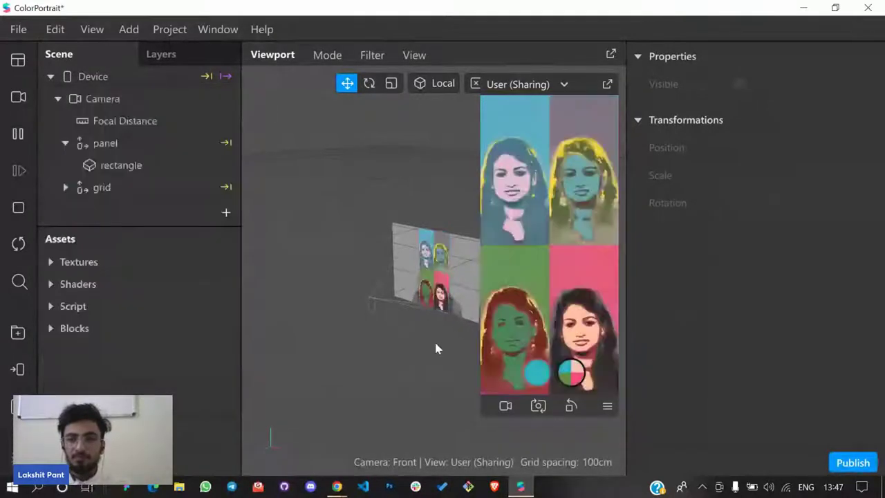
Preview the effect on the remaining white-background portrait simulations, settling on the turbaned man, and check the StreamYard comments
click(18, 96)
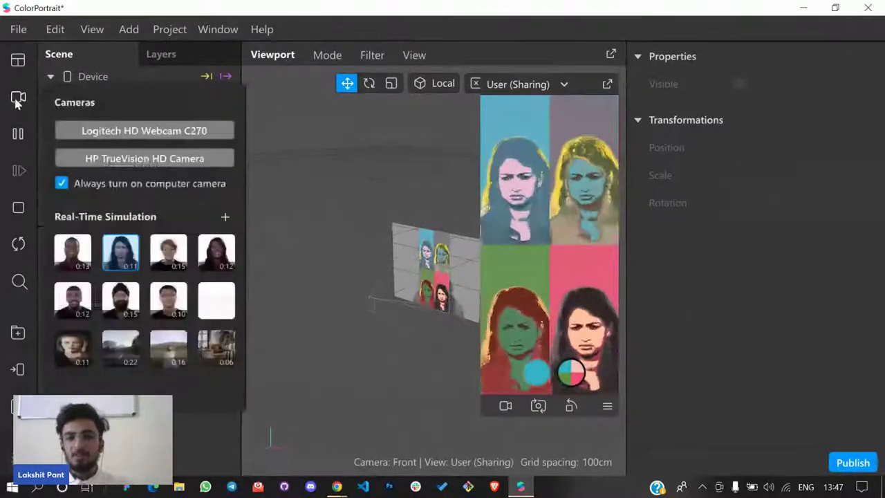
click(169, 244)
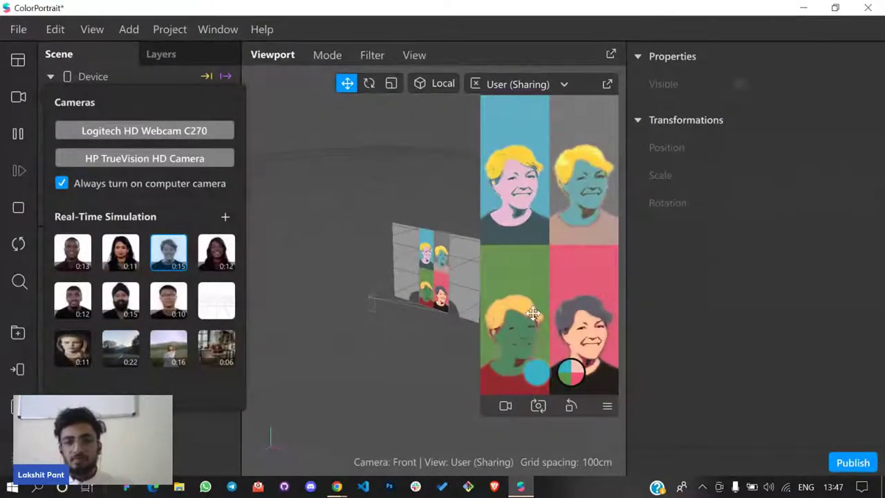
click(225, 264)
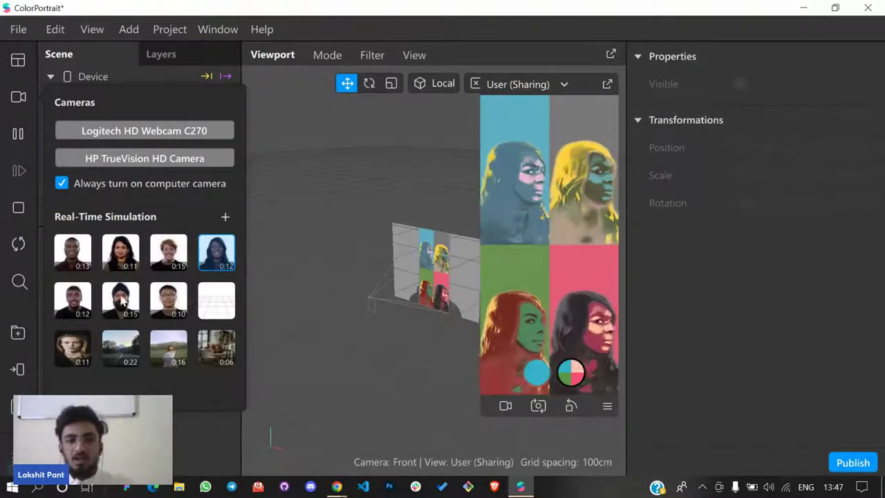
click(82, 302)
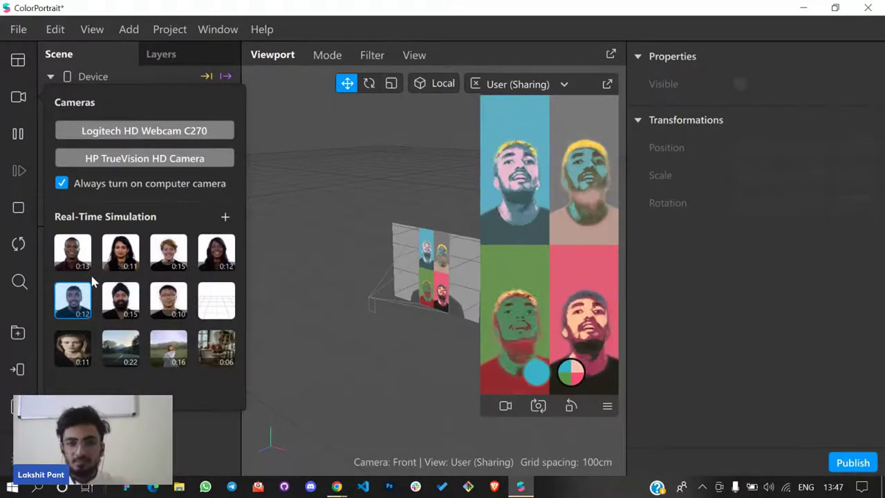
click(126, 315)
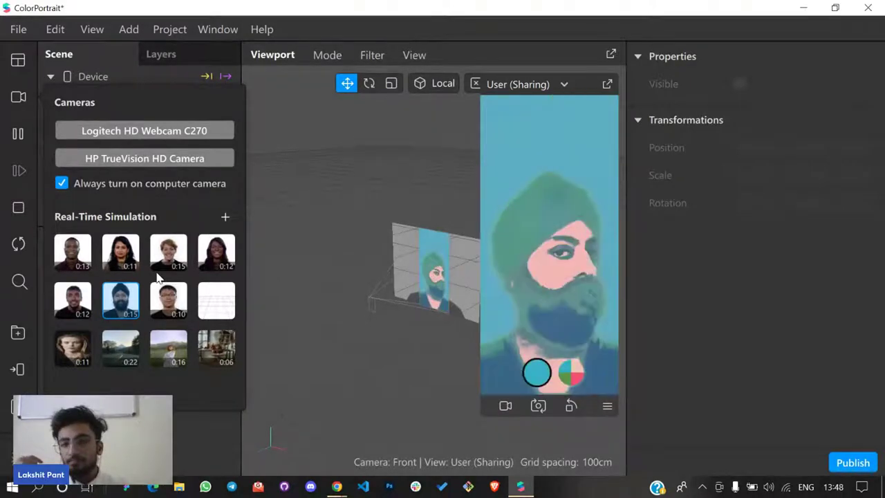
click(169, 304)
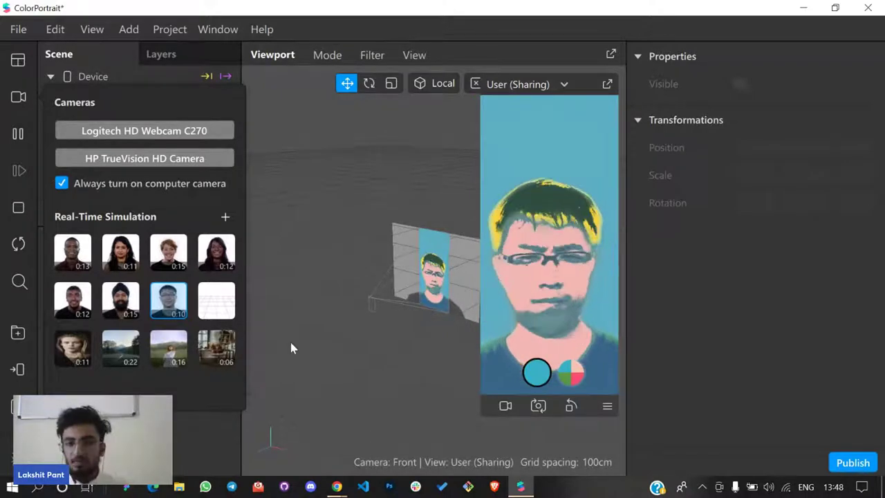
click(137, 310)
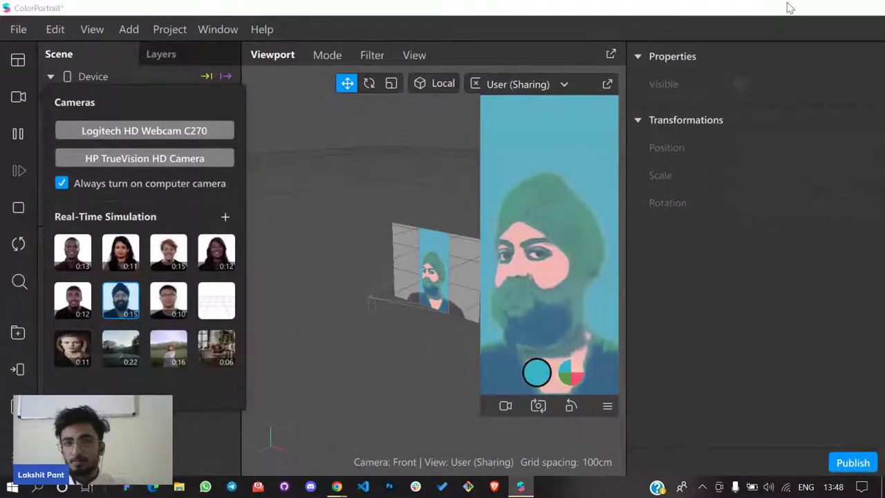
click(800, 7)
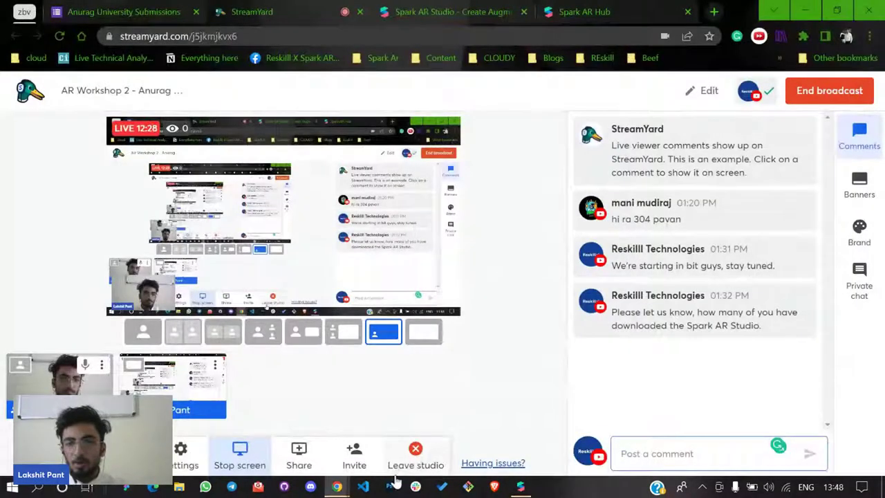
click(520, 486)
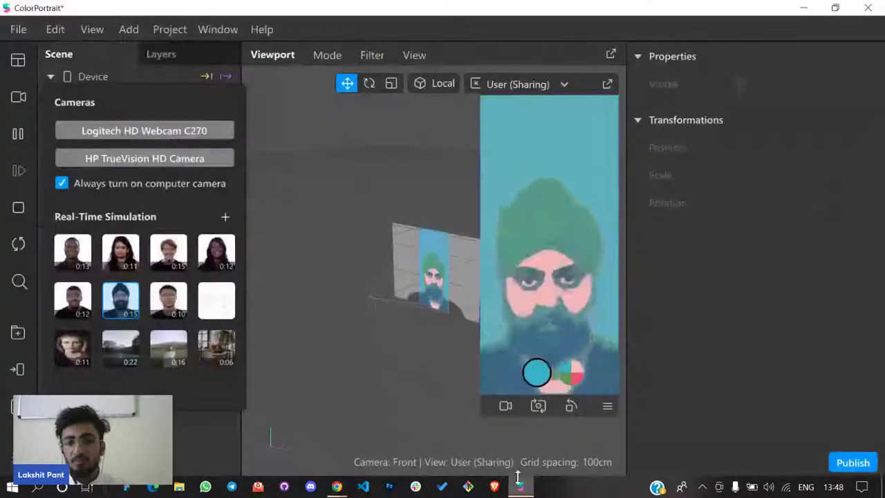
Preview the four-panel variant on the blank scene, the three videos after it, and the first portrait simulation
click(223, 316)
click(570, 373)
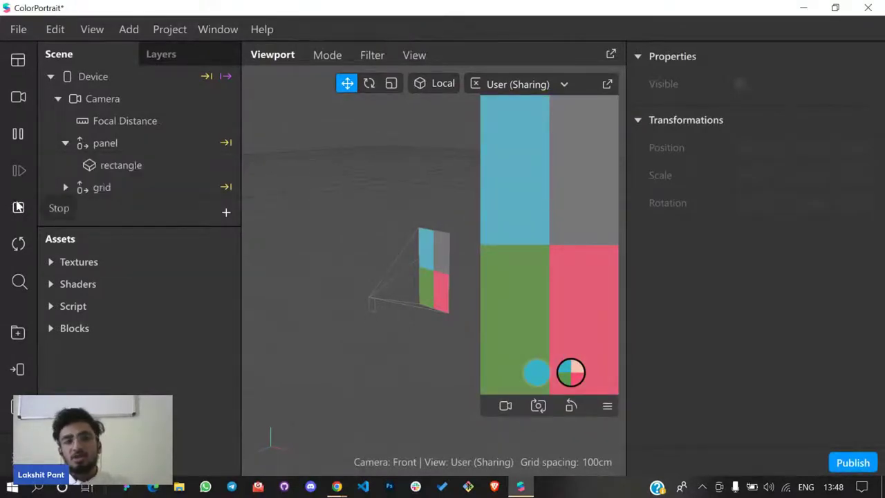
click(18, 99)
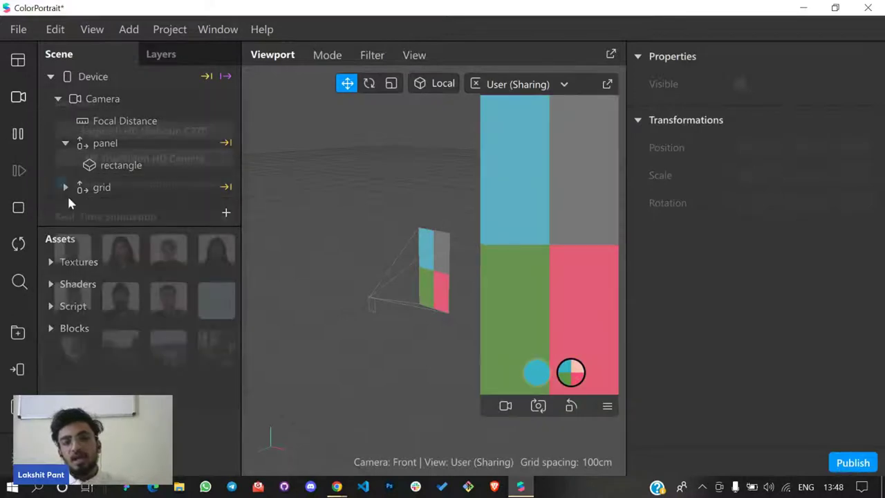
click(79, 358)
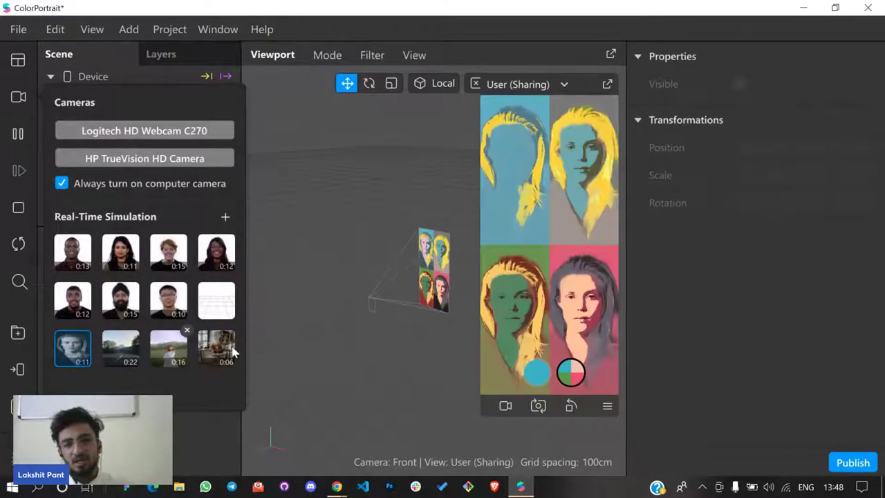
click(126, 354)
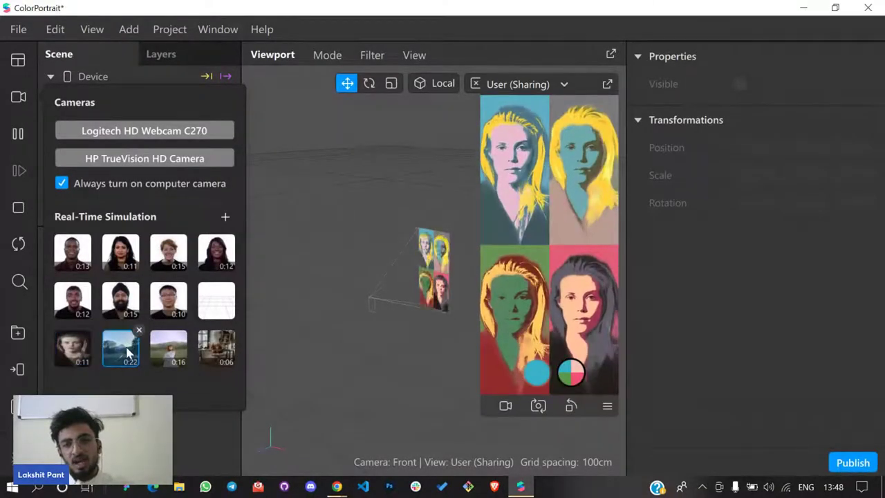
click(173, 356)
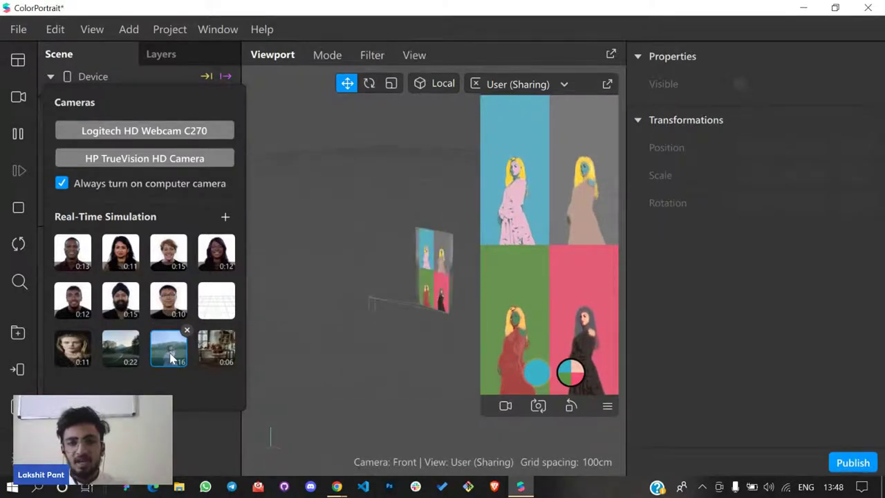
click(59, 257)
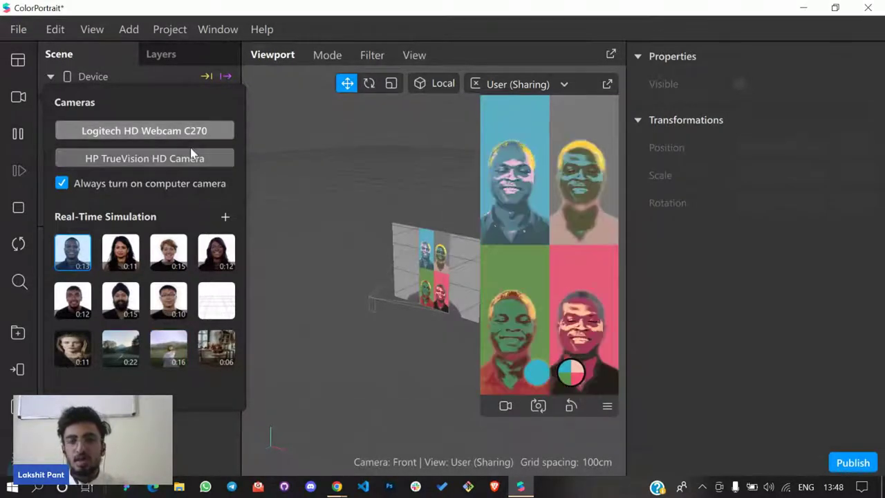
Set the video source to the HP TrueVision HD Camera and detach the simulator into its own window
click(193, 156)
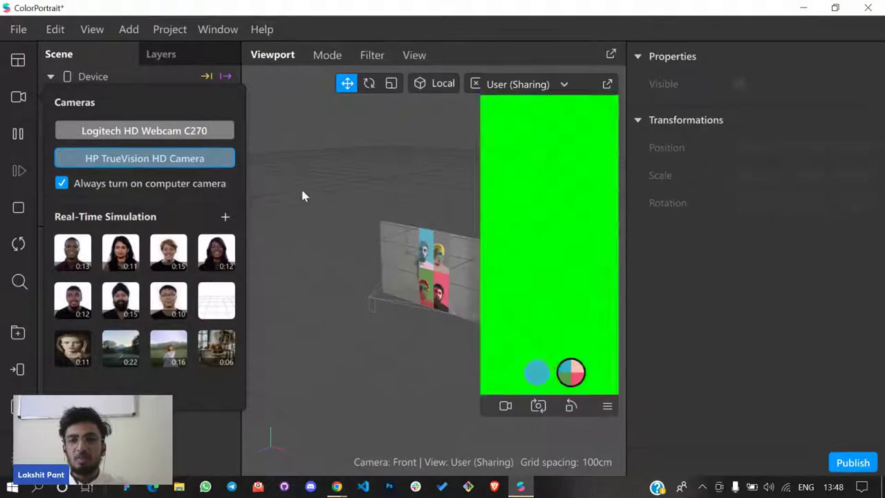
click(354, 199)
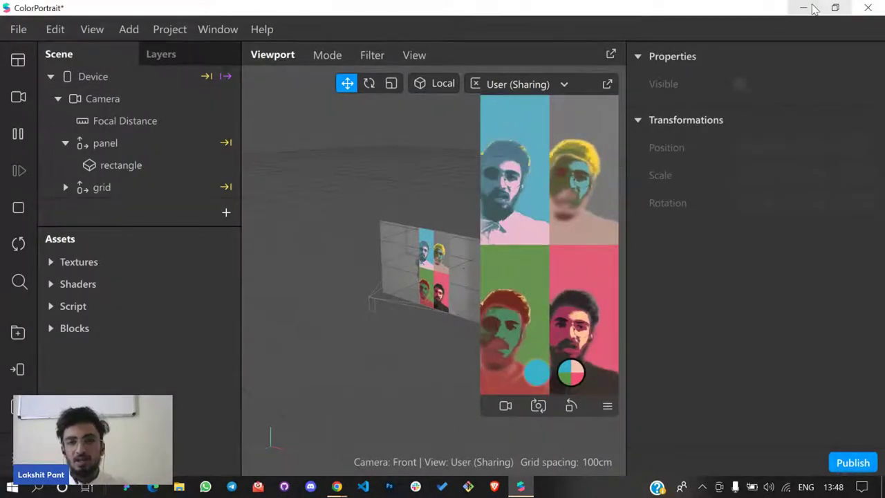
click(607, 84)
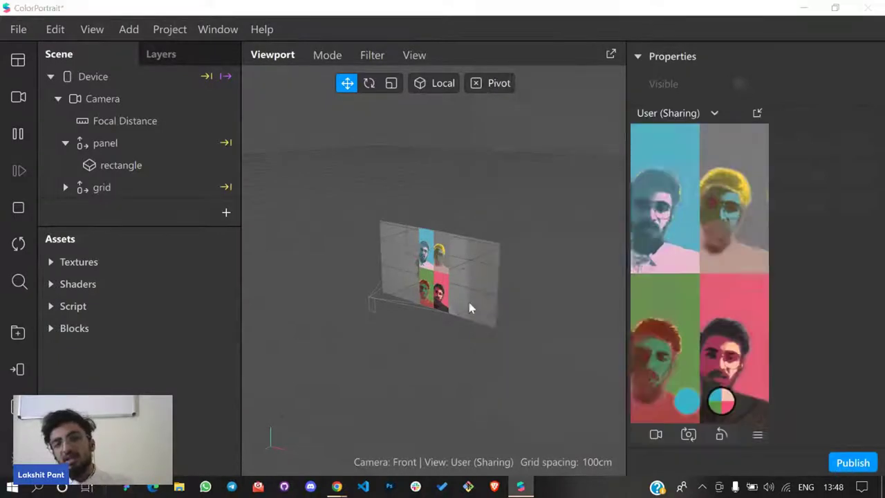
Examine the camera image plane up close in the 3D viewport and select the Device object in the scene
scroll(412, 300, up, 2)
drag(417, 352, 450, 293)
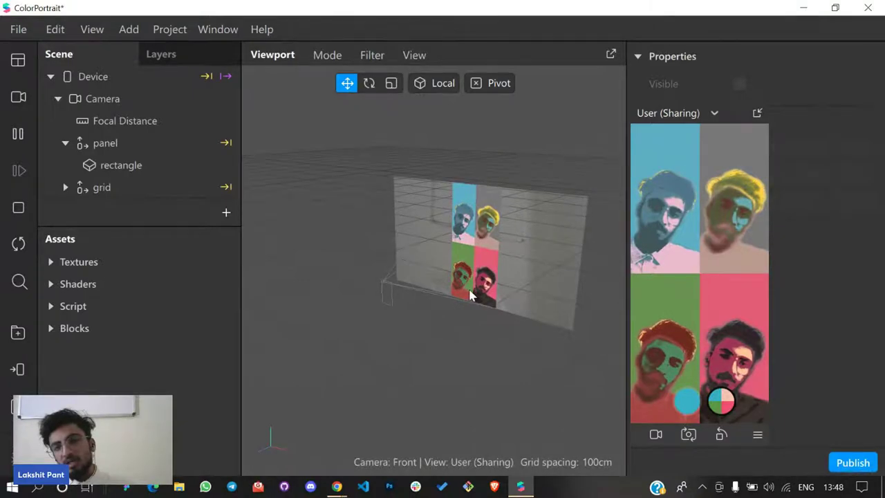
drag(470, 296, 484, 276)
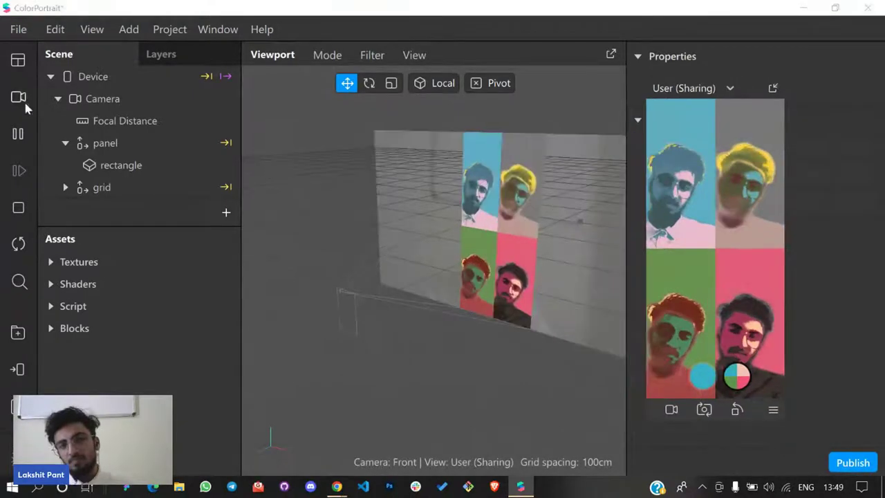
click(54, 78)
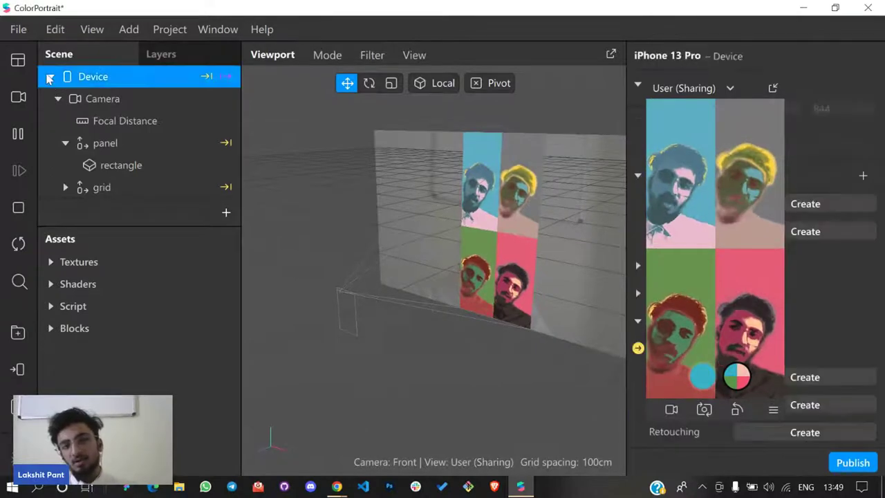
Collapse the Device hierarchy, try the rotate and scale manipulators before returning to move, and check the StreamYard comments
click(50, 76)
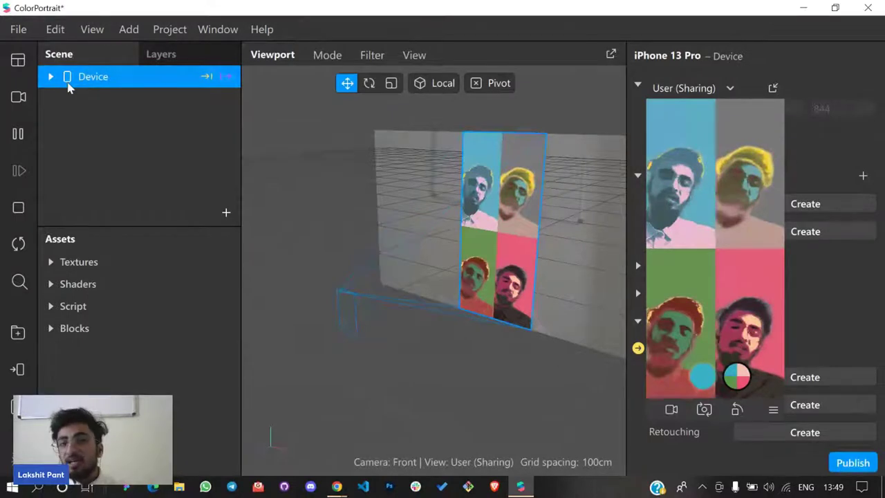
click(369, 84)
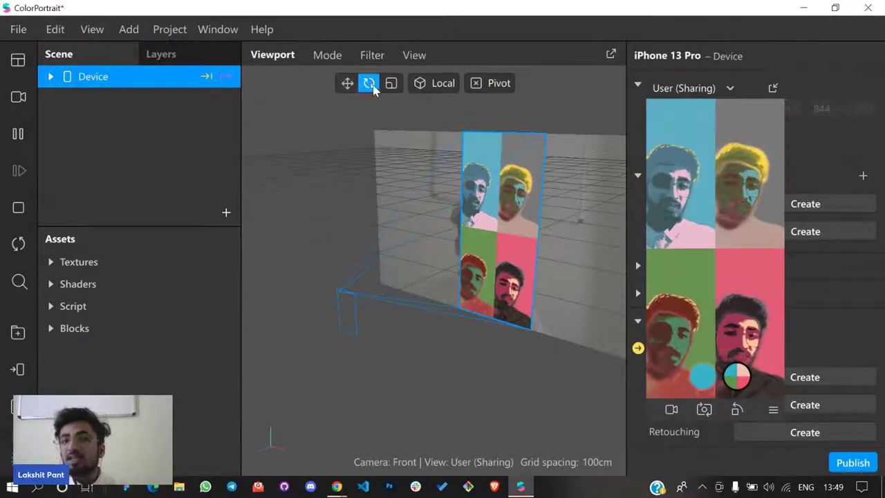
click(391, 84)
click(347, 84)
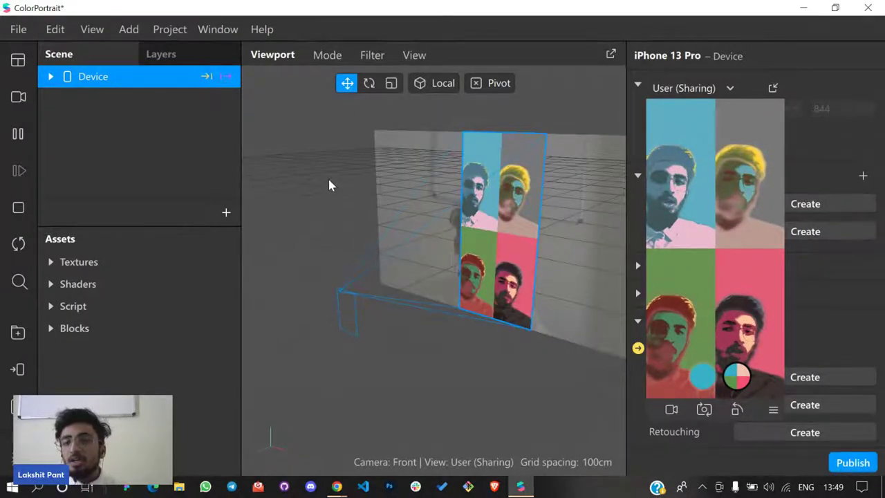
click(521, 486)
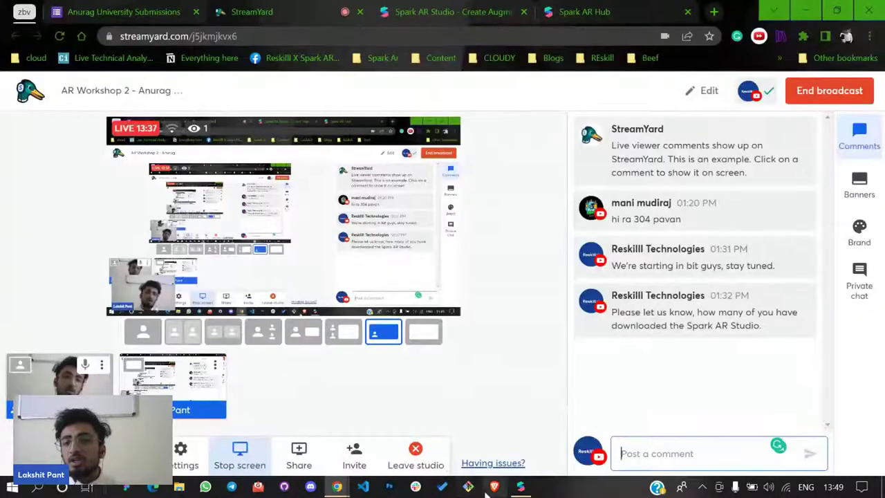
click(520, 486)
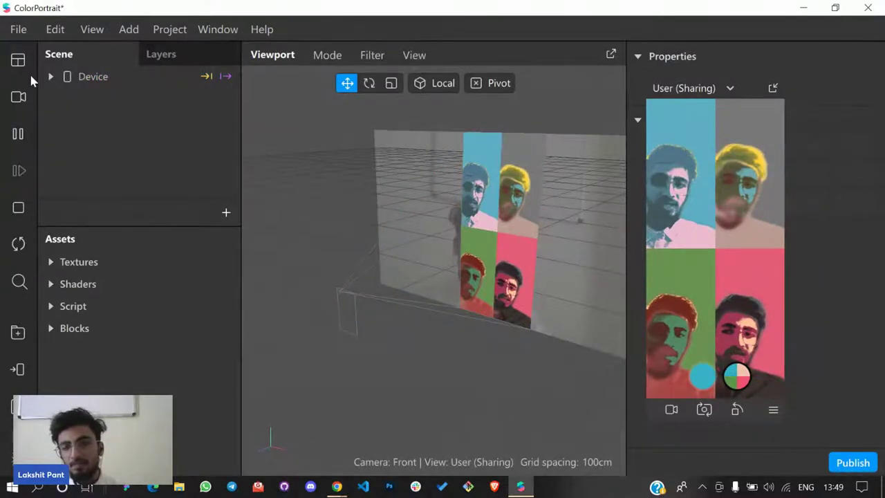
Select the Camera in the scene, examine its outline and projected view in the 3D viewport, and minimize Spark AR Studio
click(102, 98)
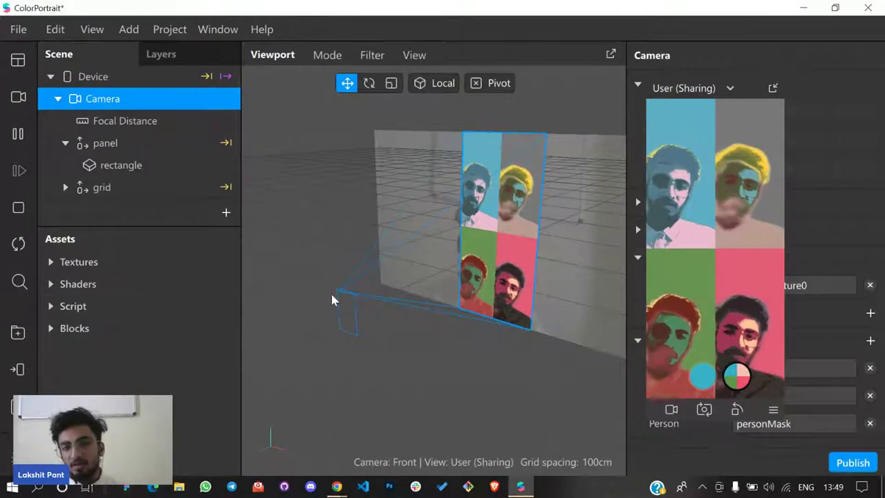
scroll(331, 297, up, 3)
scroll(403, 292, up, 2)
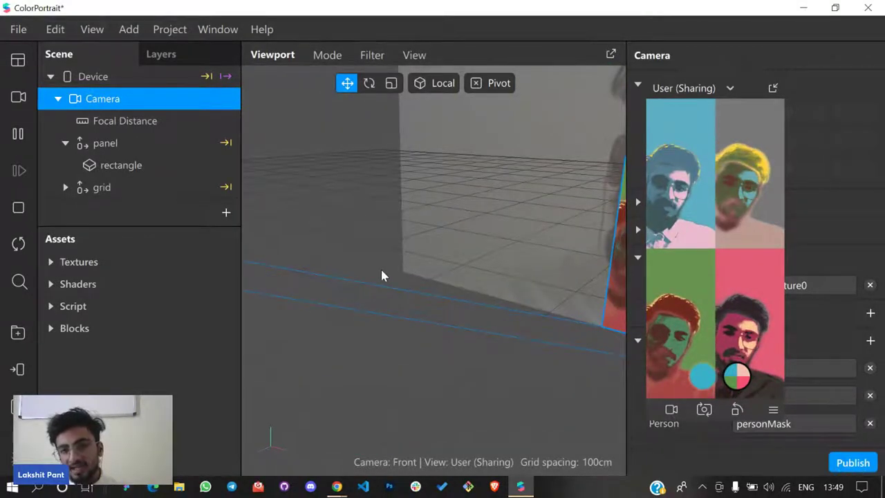
scroll(380, 267, down, 3)
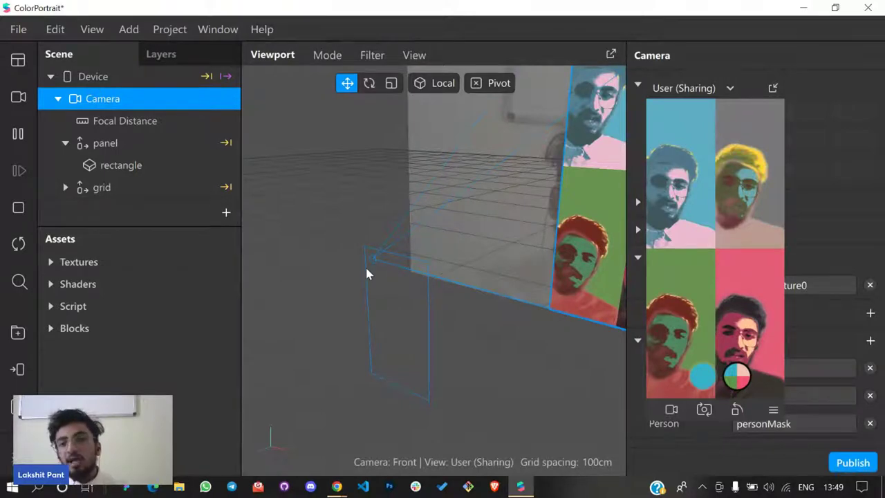
drag(366, 274, 452, 332)
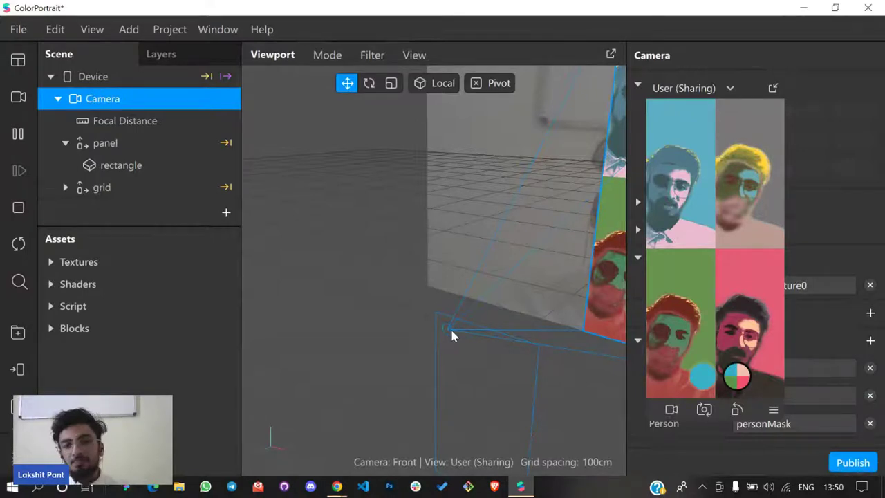
right_drag(450, 336, 405, 132)
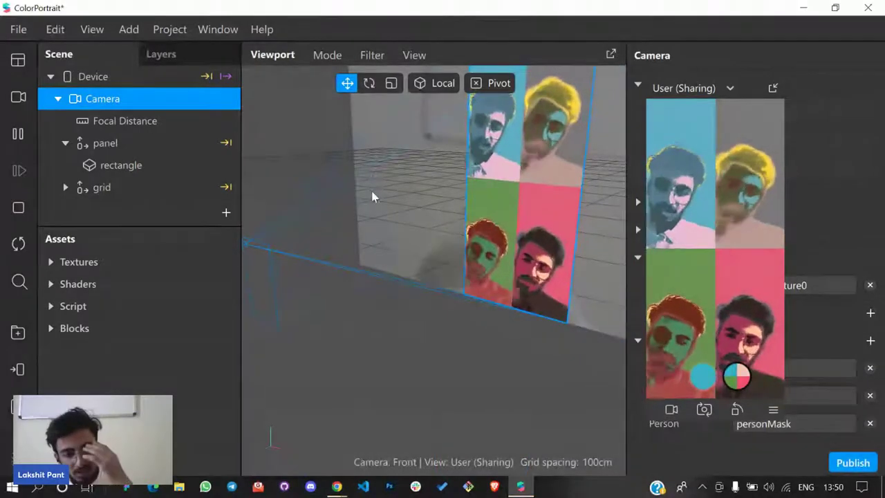
right_drag(372, 197, 438, 134)
right_drag(448, 172, 551, 160)
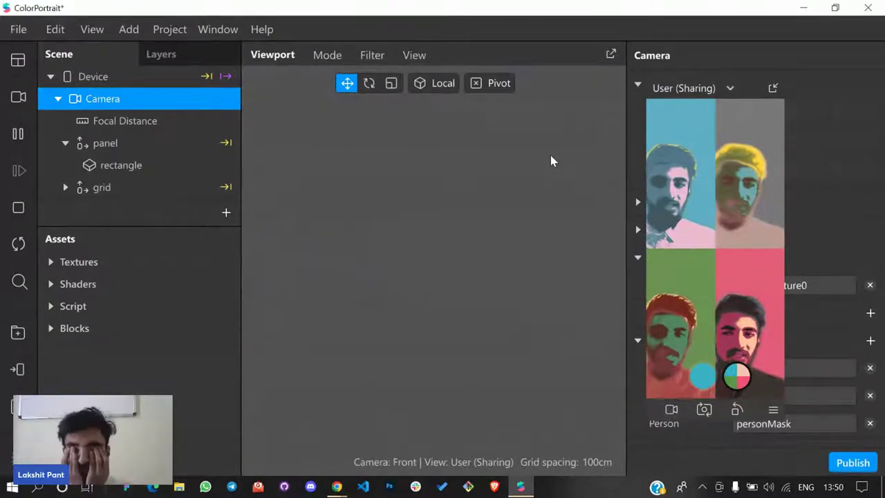
scroll(550, 155, up, 3)
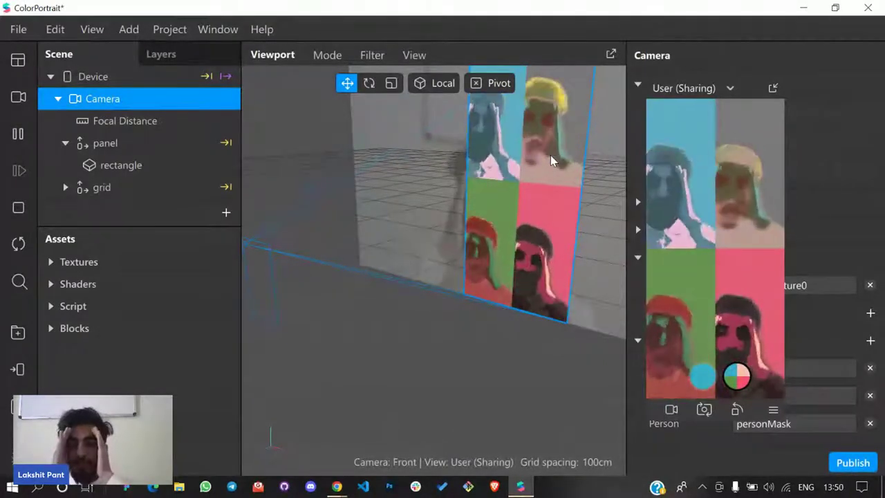
click(814, 9)
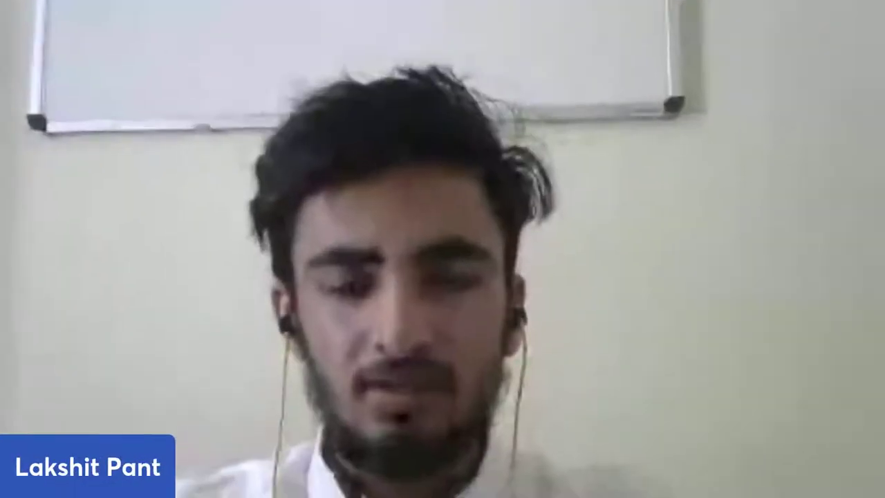
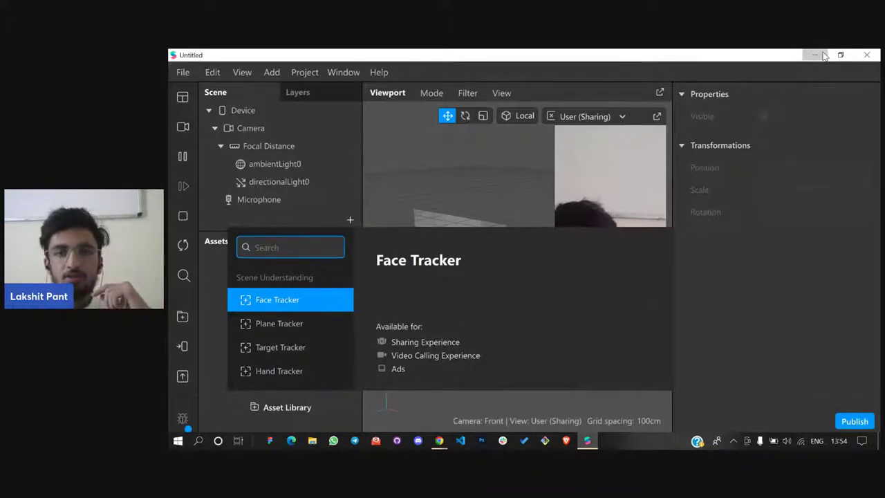
Switch to the Chrome browser and search the web for "XDG mumbai creators"
click(816, 55)
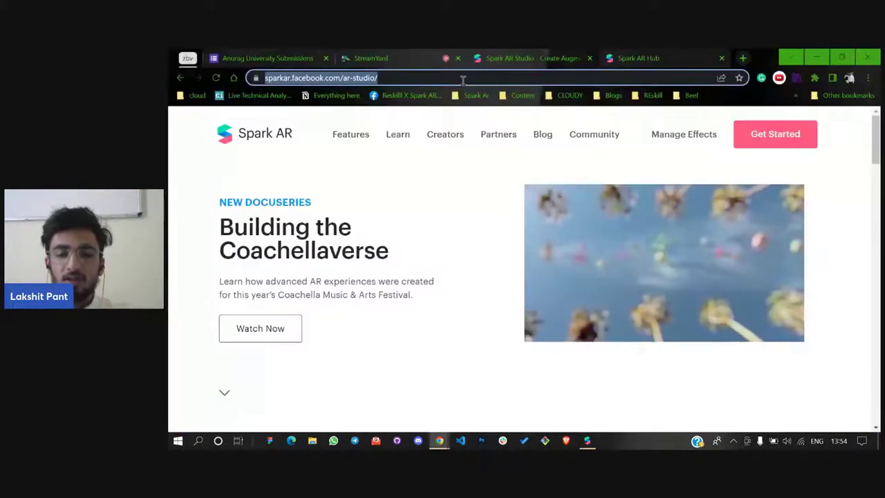
text(XDG)
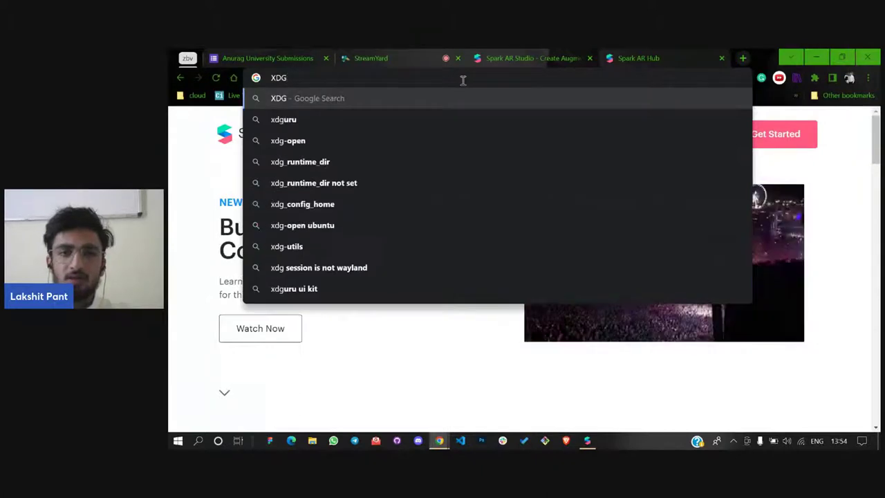
text( my)
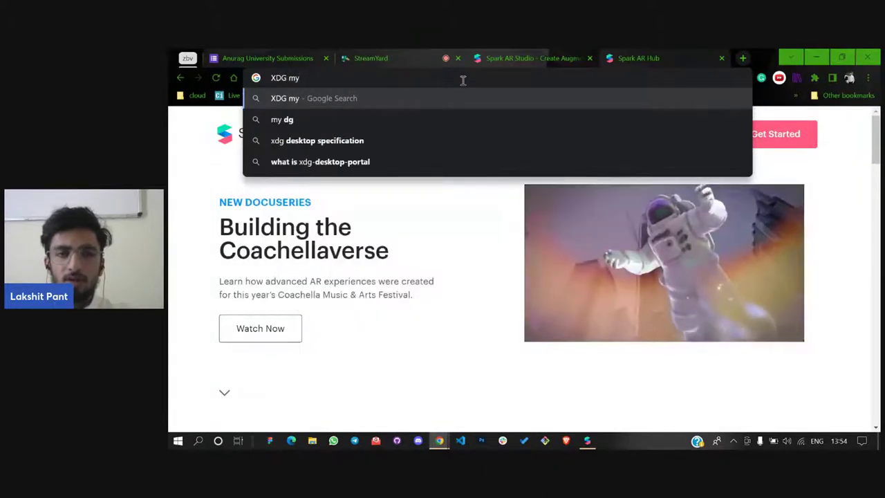
text(mbfs)
key(BackSpace)
key(BackSpace)
key(BackSpace)
key(BackSpace)
key(BackSpace)
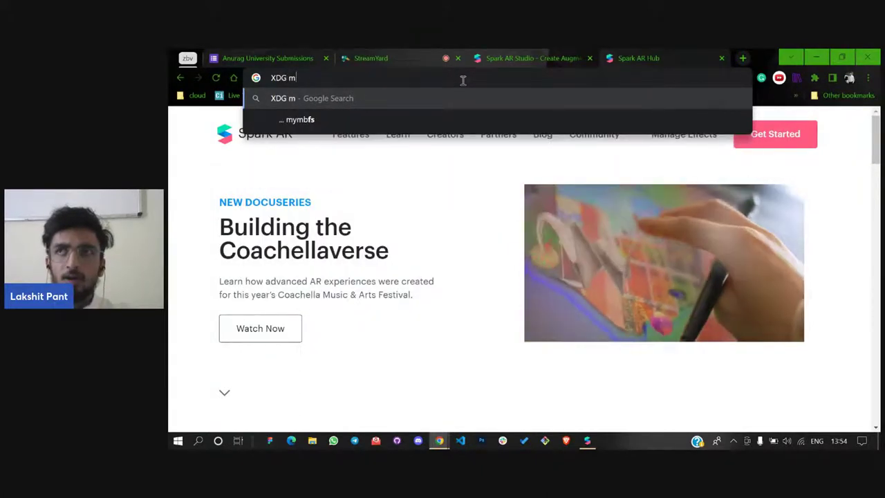
text(umbai)
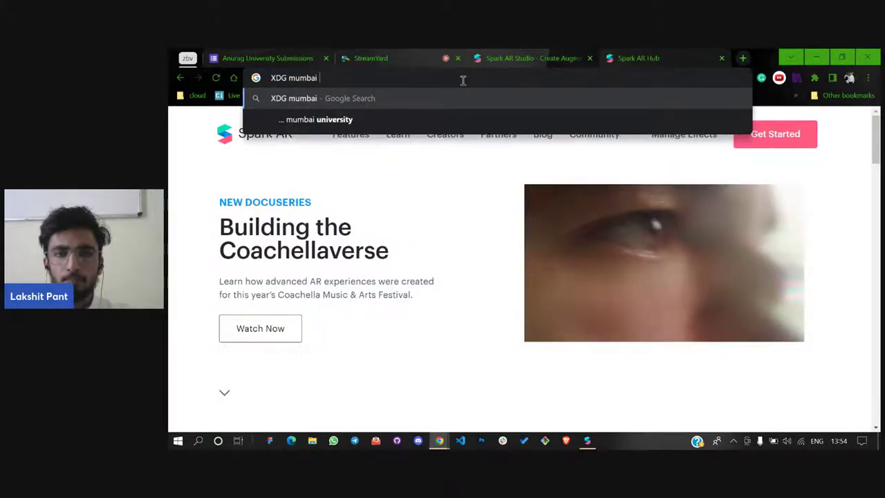
text(creators)
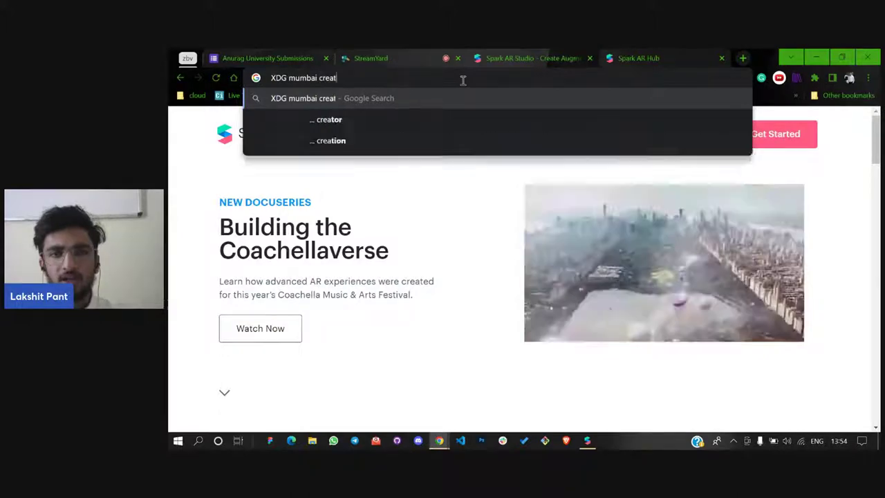
key(Return)
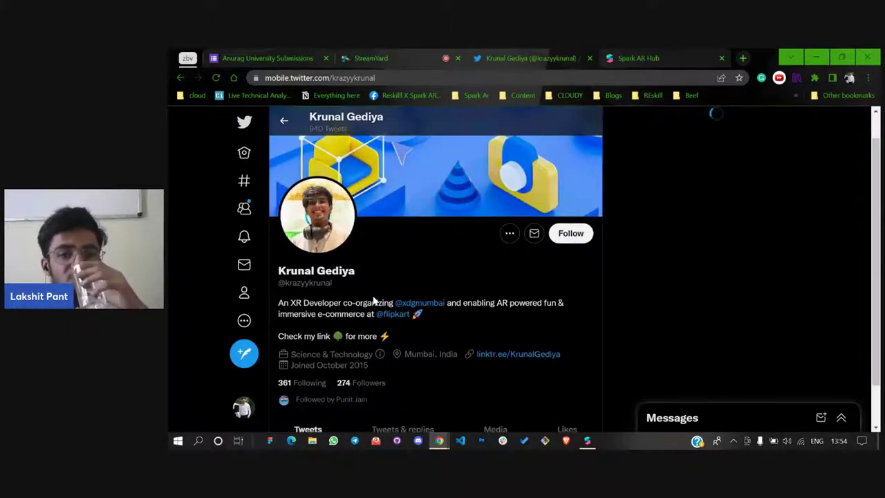
Browse the tweets and replies on the XDG Mumbai co-organizer's Twitter profile for examples of AR work
scroll(373, 300, down, 1)
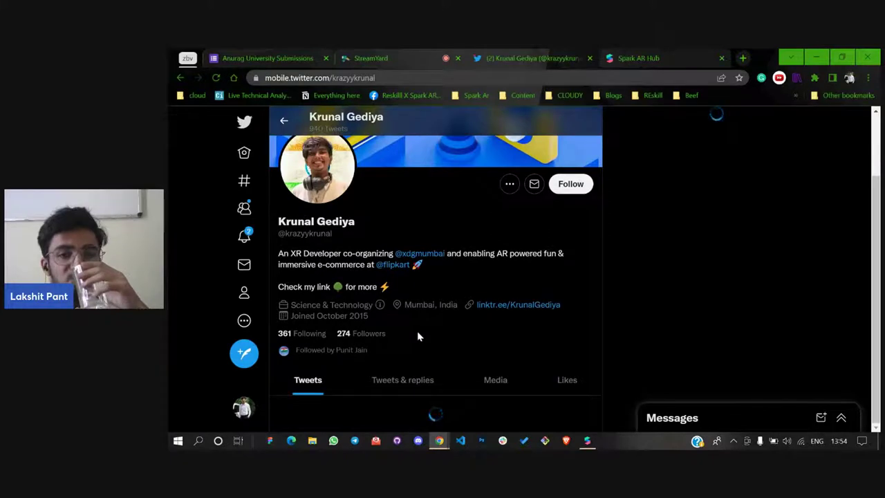
click(399, 380)
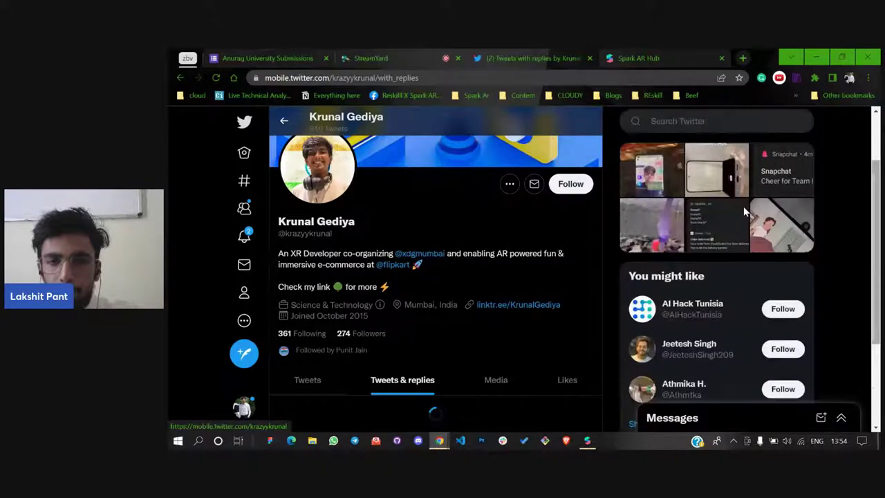
scroll(458, 327, down, 8)
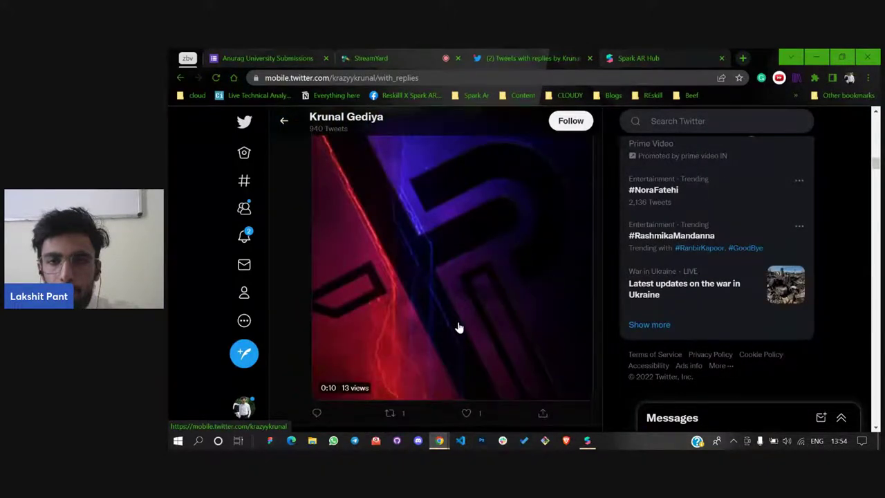
scroll(458, 327, down, 10)
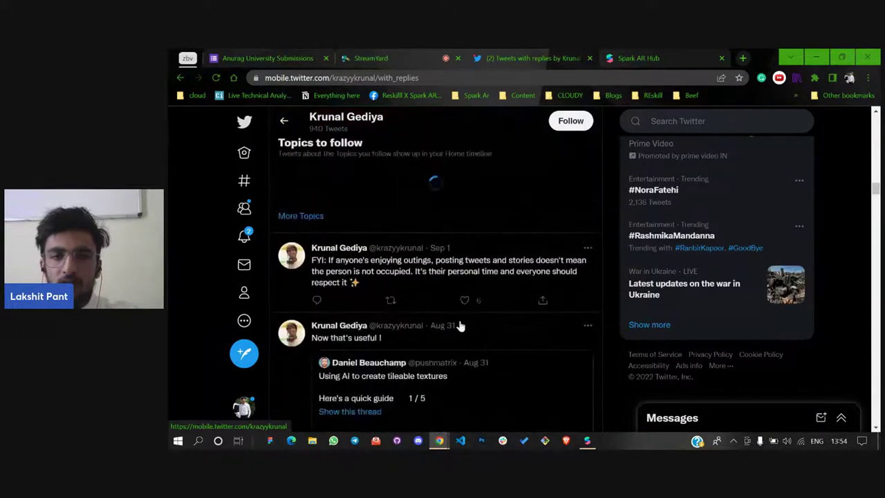
scroll(460, 326, down, 10)
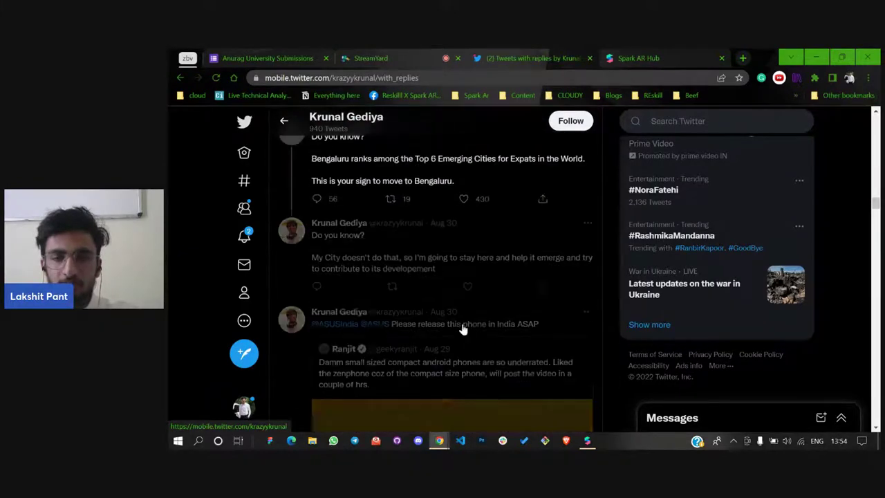
scroll(463, 329, down, 4)
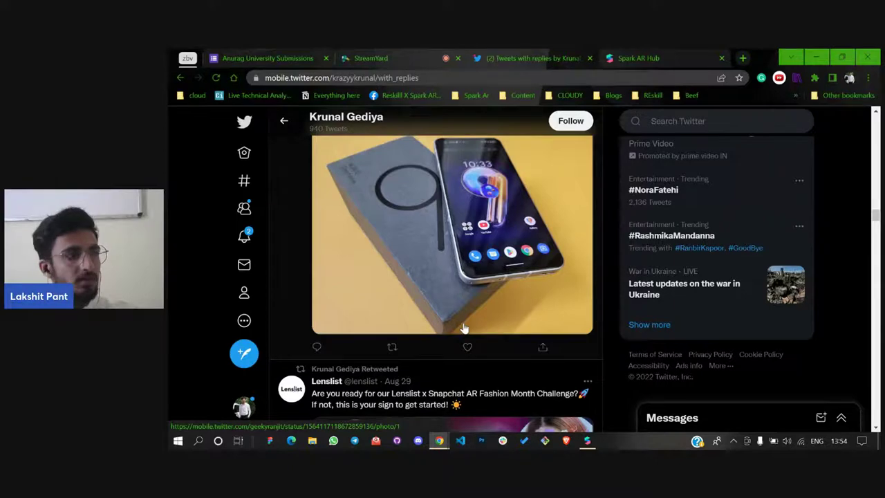
scroll(463, 328, down, 3)
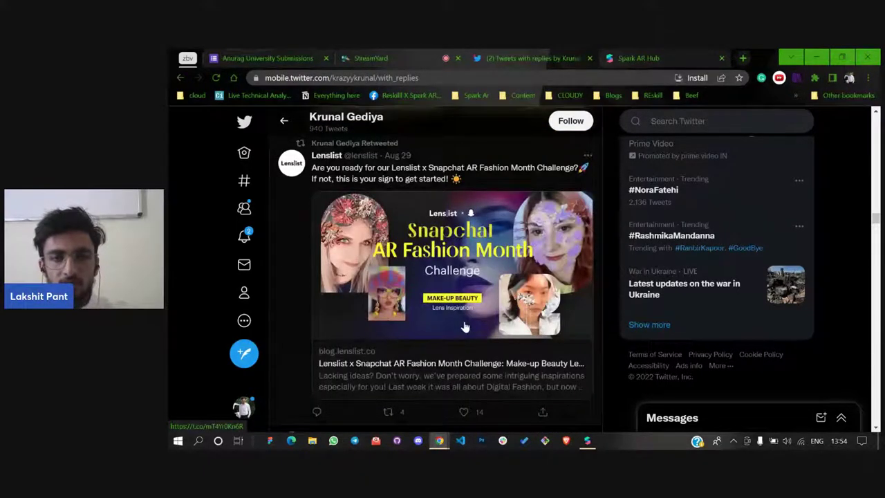
scroll(465, 327, down, 4)
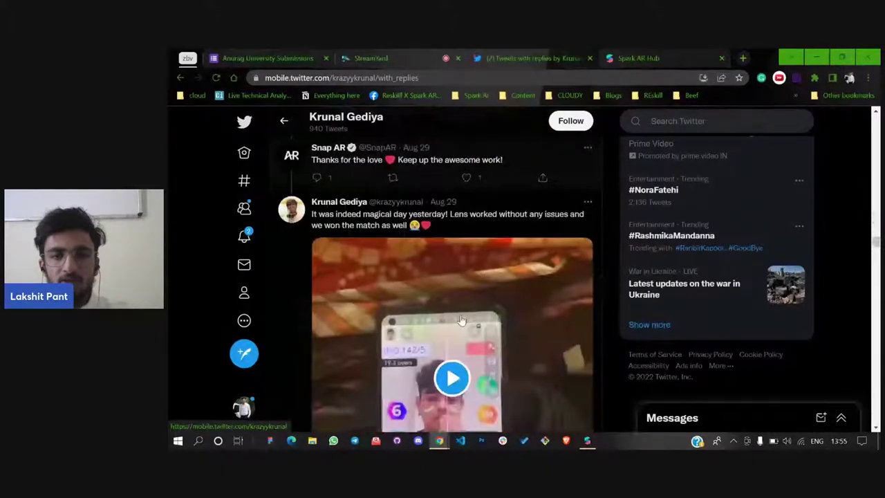
scroll(462, 320, down, 10)
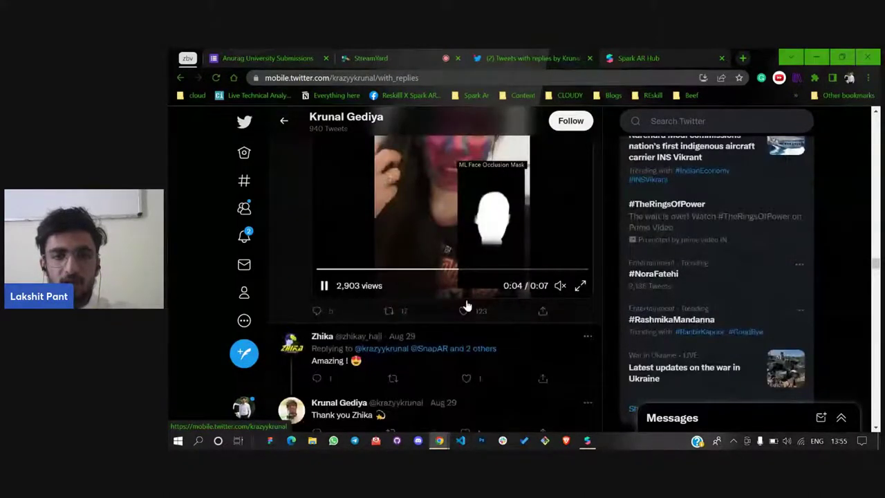
scroll(466, 306, down, 8)
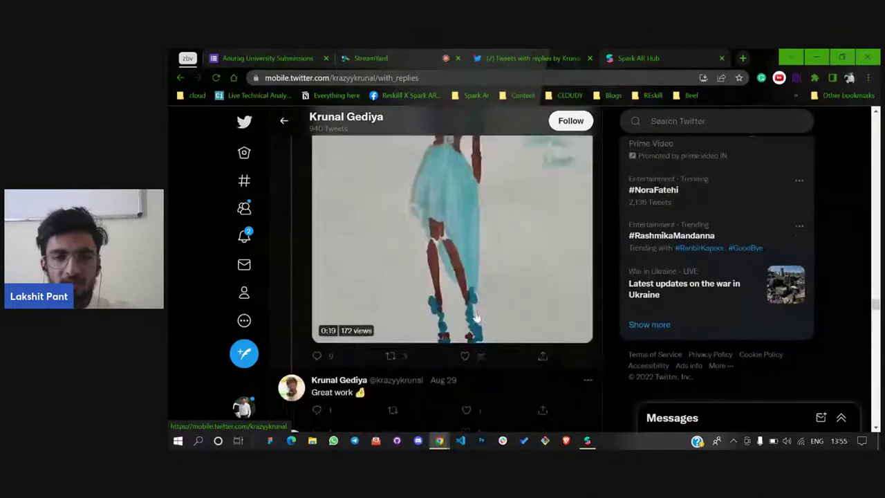
scroll(476, 317, down, 3)
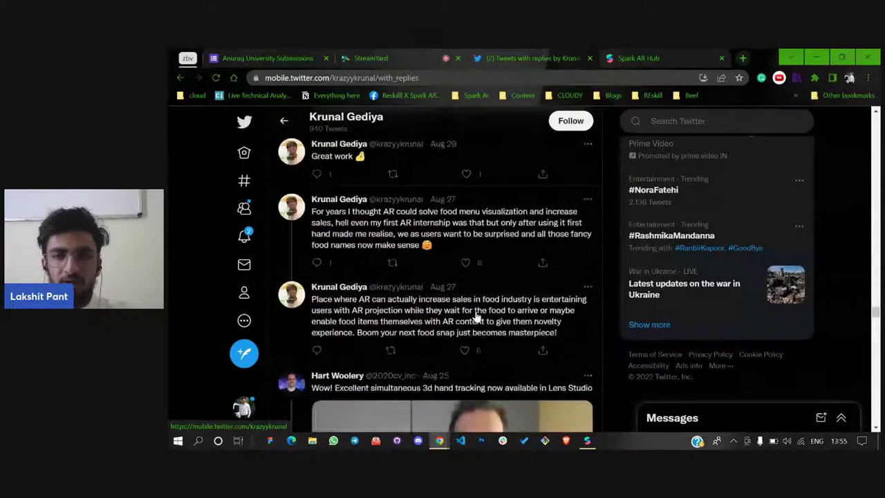
scroll(476, 316, up, 2)
drag(873, 305, 862, 135)
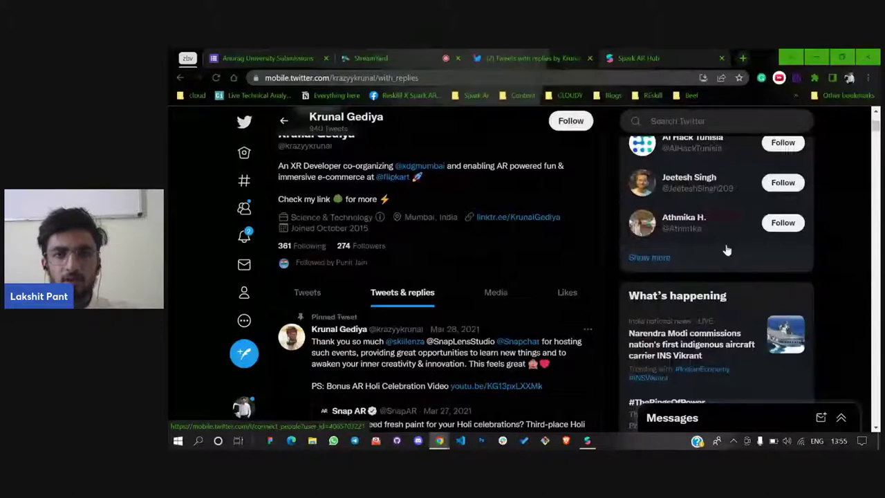
Check the viewer comments in StreamYard and switch back to the untitled Spark AR Studio project
key(ctrl+shift+Tab)
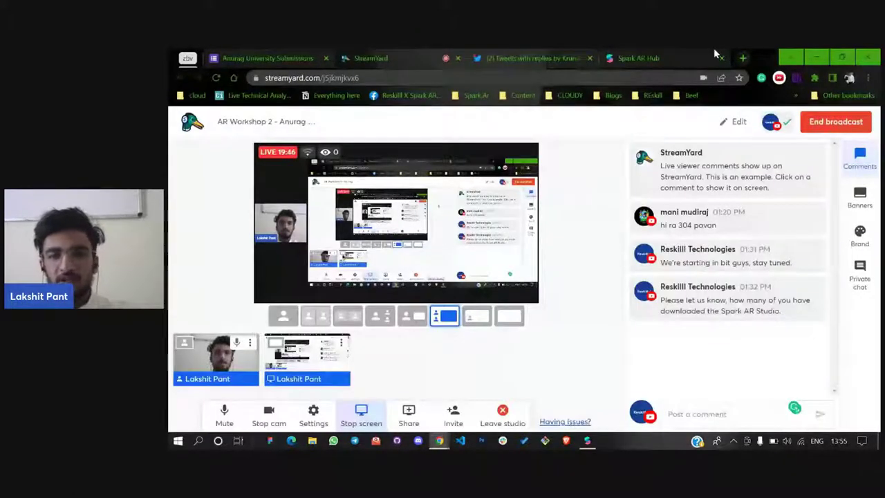
click(587, 441)
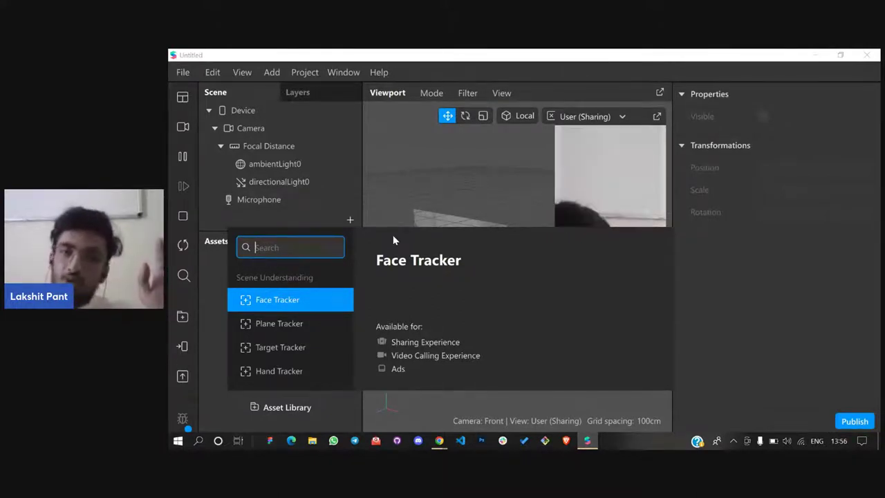
Dismiss the object chooser, check the live broadcast in StreamYard, and return to Spark AR Studio
click(422, 217)
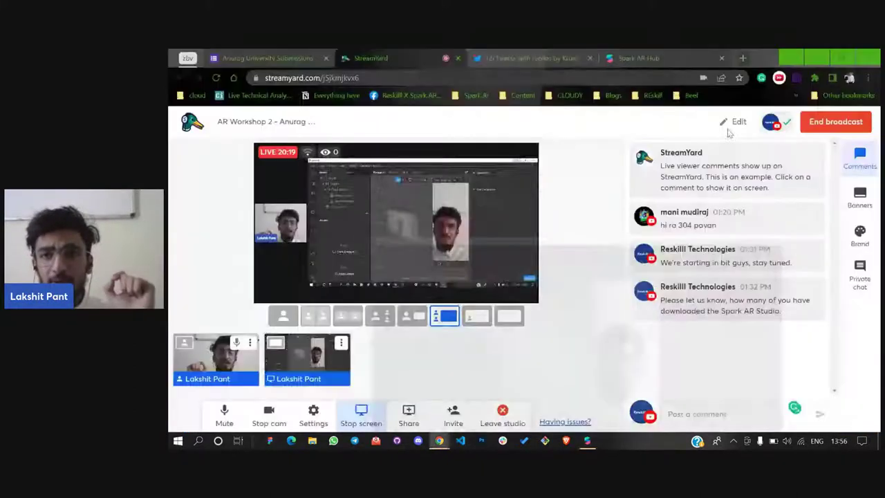
click(816, 55)
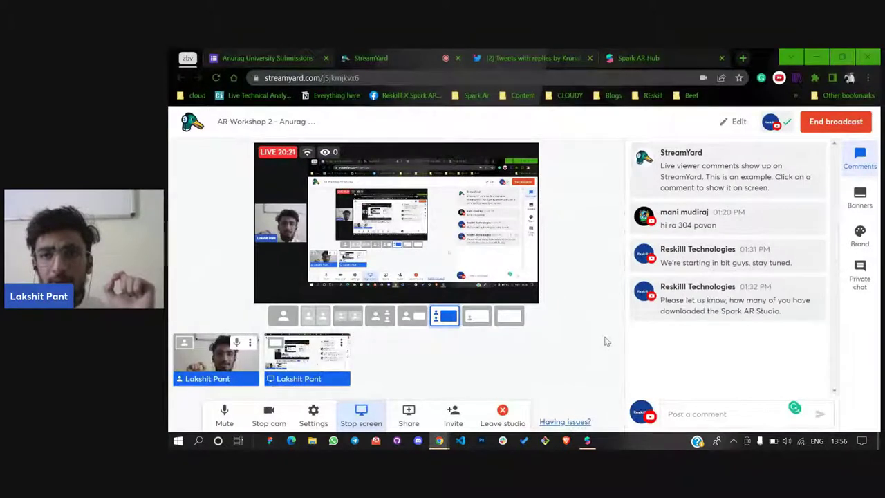
click(586, 440)
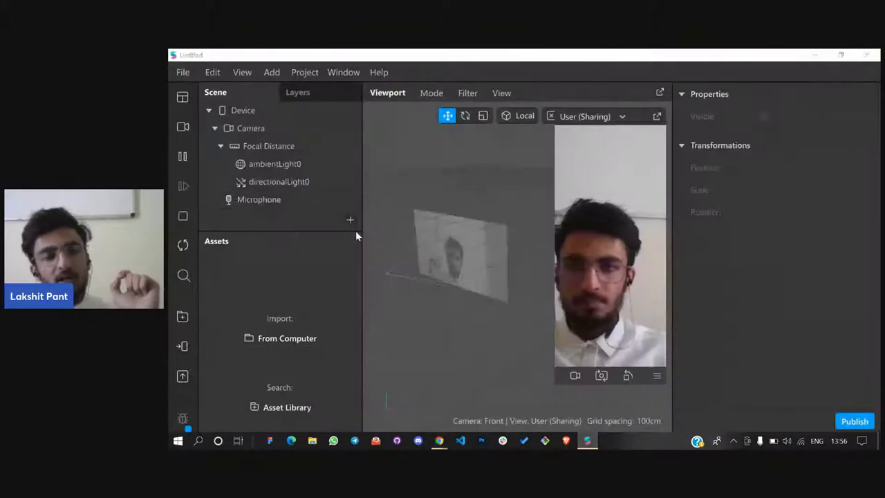
Add a Face Mesh to the scene under a face tracker
click(350, 219)
scroll(328, 299, down, 1)
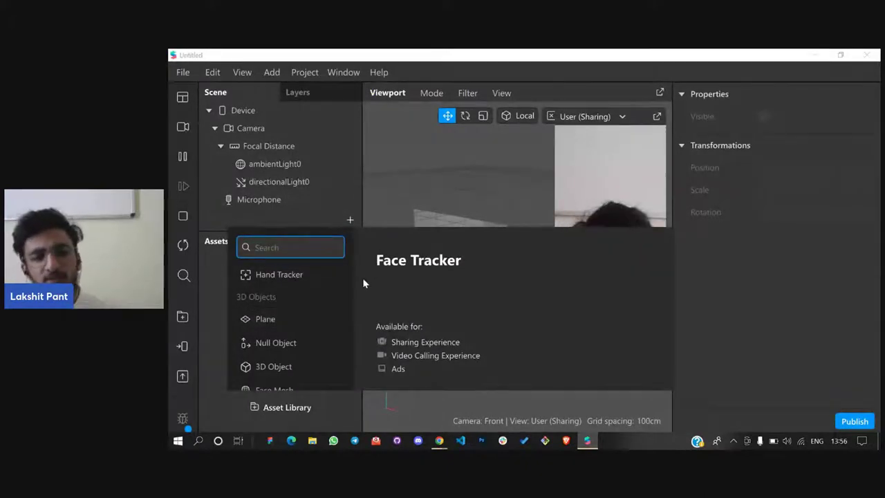
scroll(326, 297, down, 2)
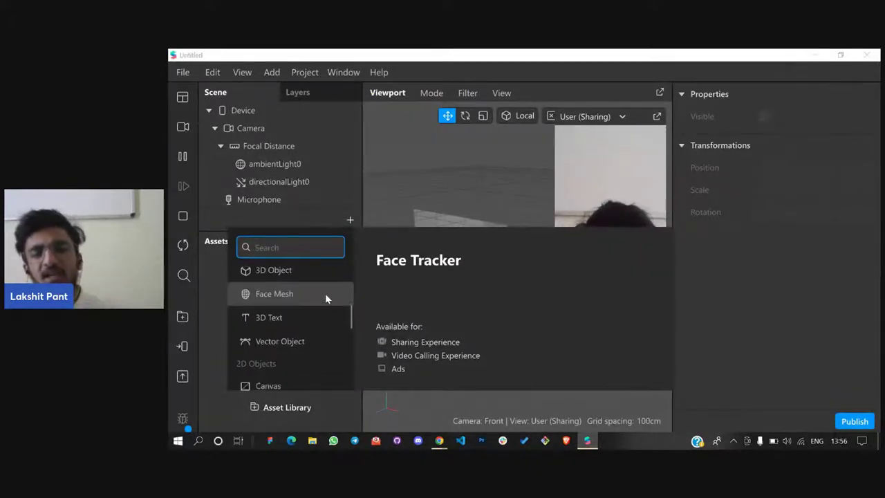
click(275, 300)
key(Return)
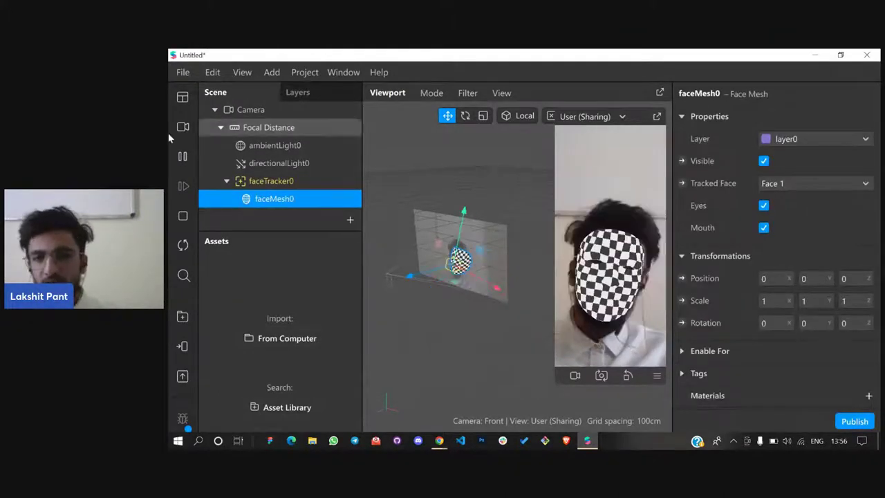
Create a material for the face mesh with Metallic at 60, Roughness at 0 and Occlusion Strength at 100
click(868, 395)
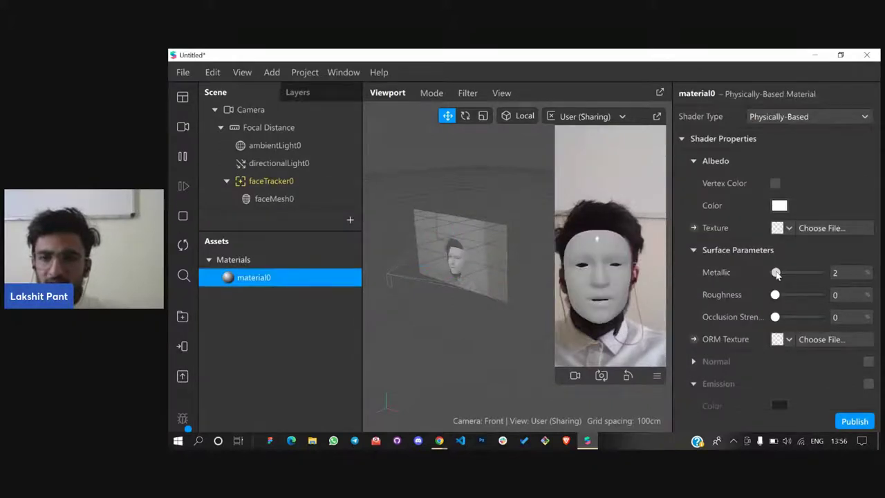
drag(777, 272, 774, 273)
drag(775, 294, 810, 299)
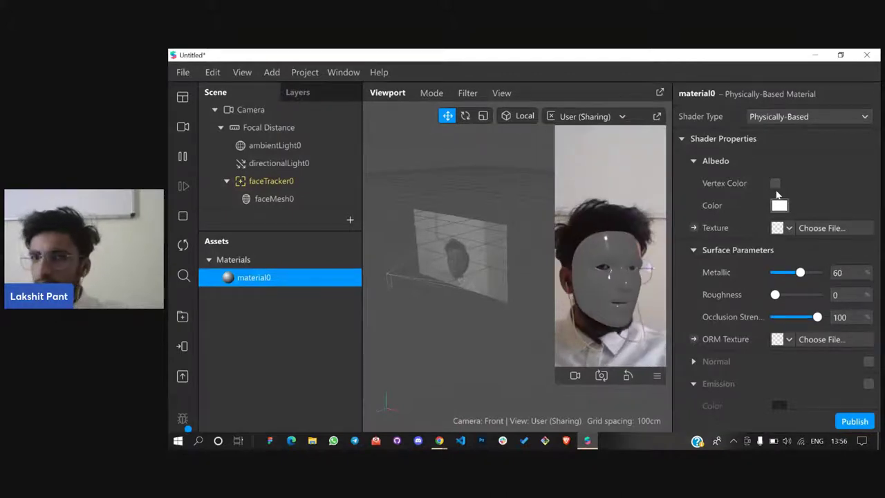
click(775, 183)
click(775, 183)
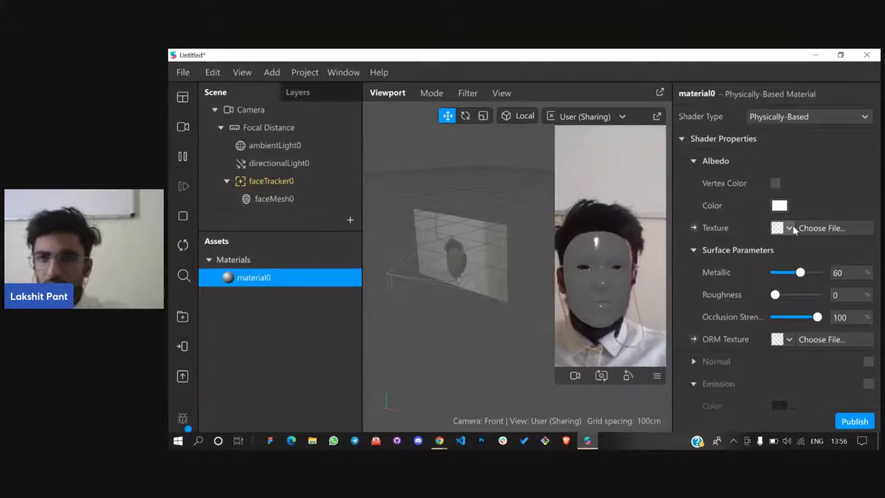
Change the mask material's shader type to Blended and its blending type to Color
click(827, 118)
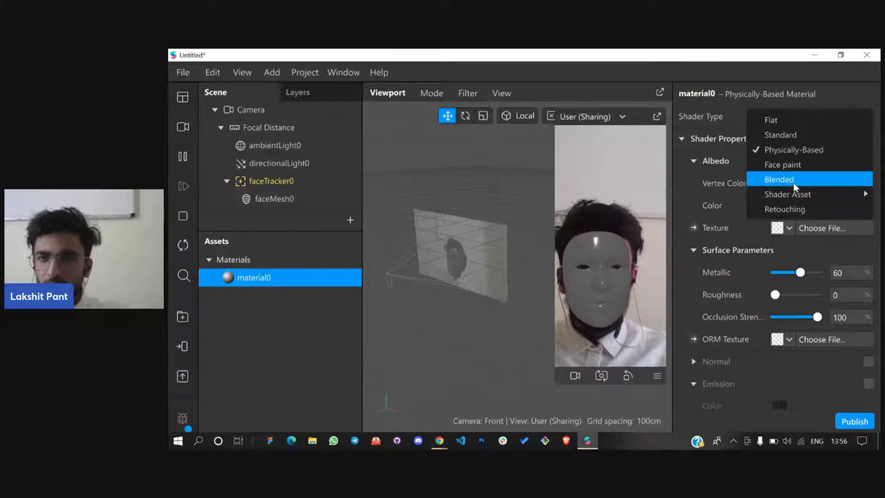
click(795, 181)
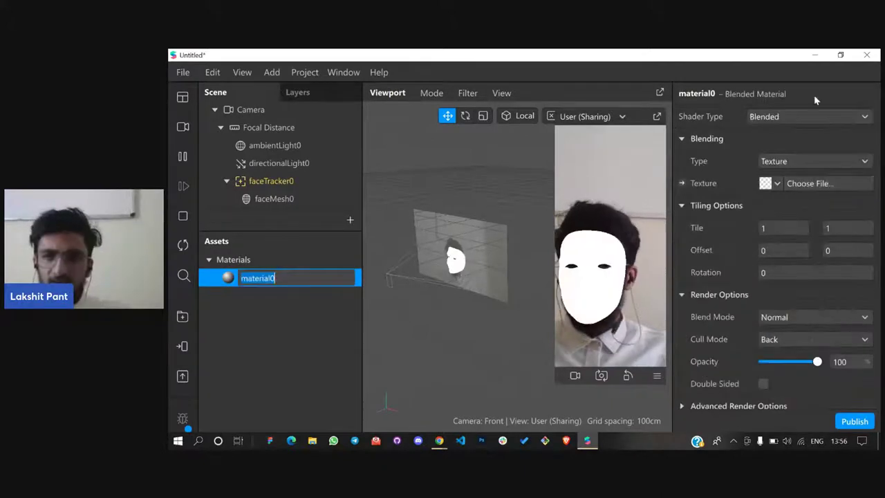
click(785, 163)
click(786, 164)
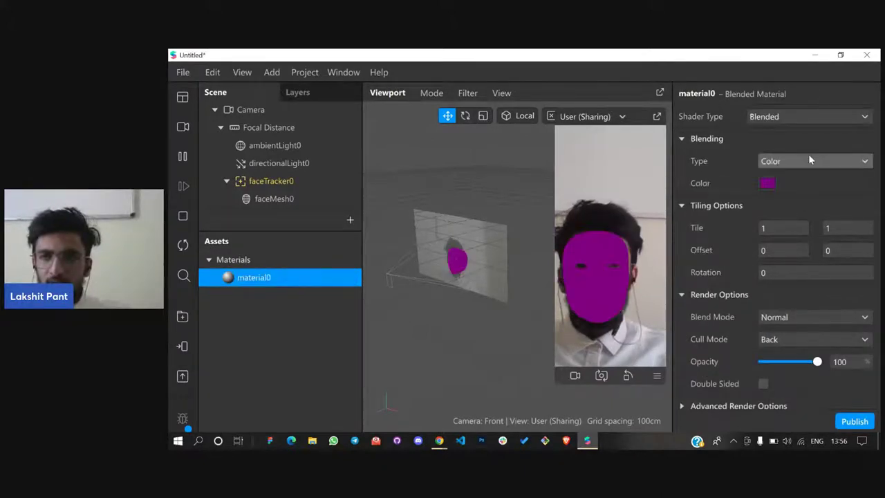
Switch the mask material to the Face paint shader and give it the dark green basic color
click(776, 115)
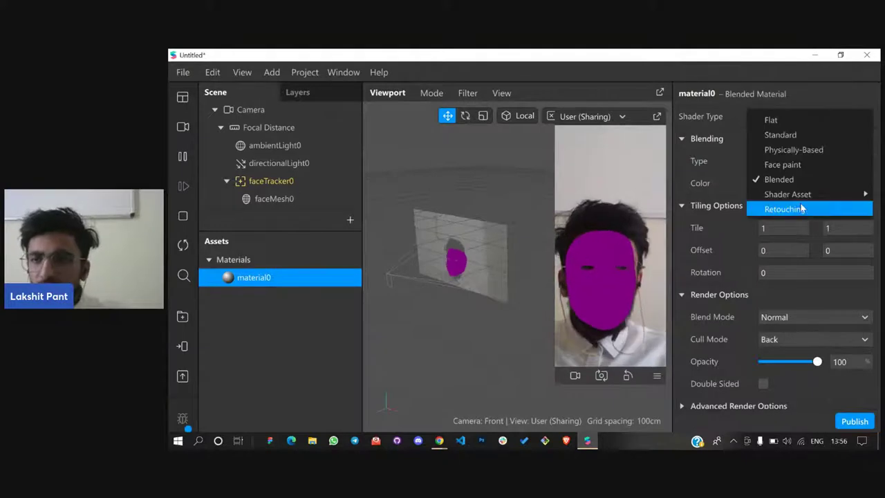
click(795, 164)
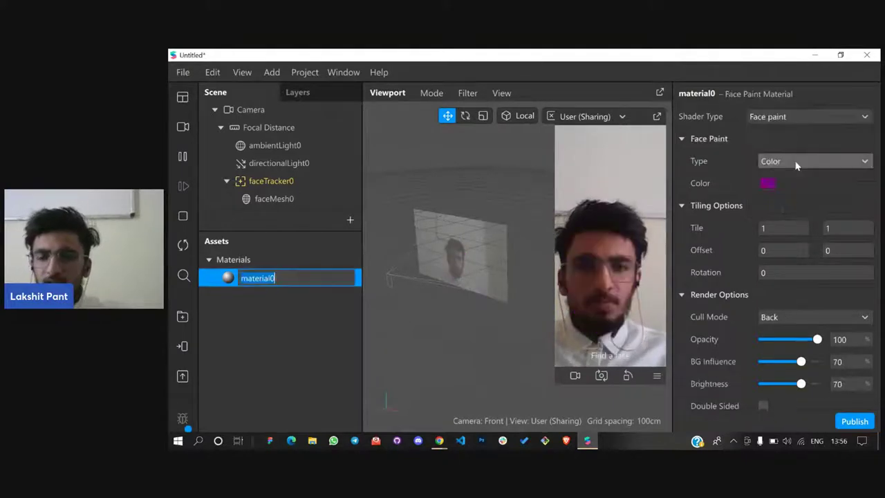
click(768, 184)
click(626, 125)
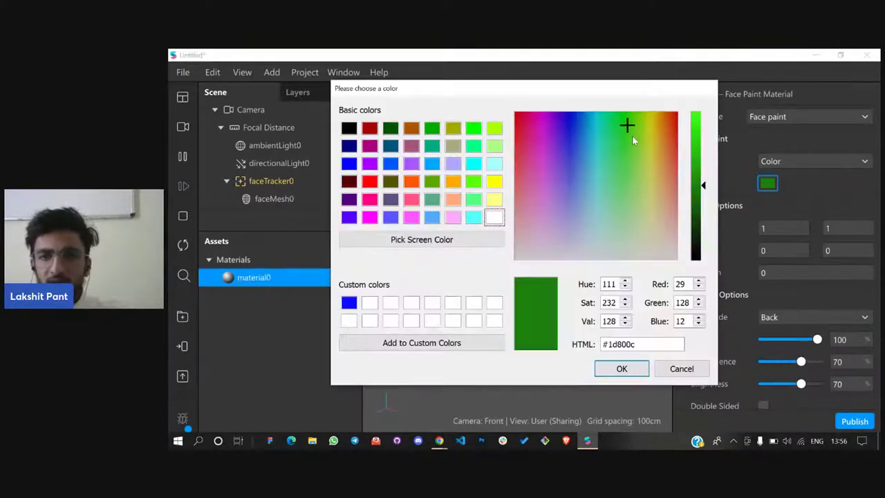
click(390, 128)
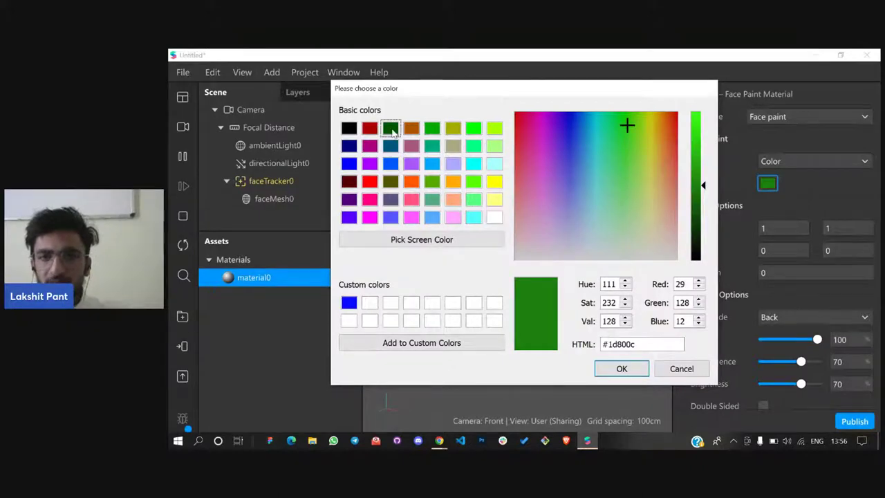
click(621, 368)
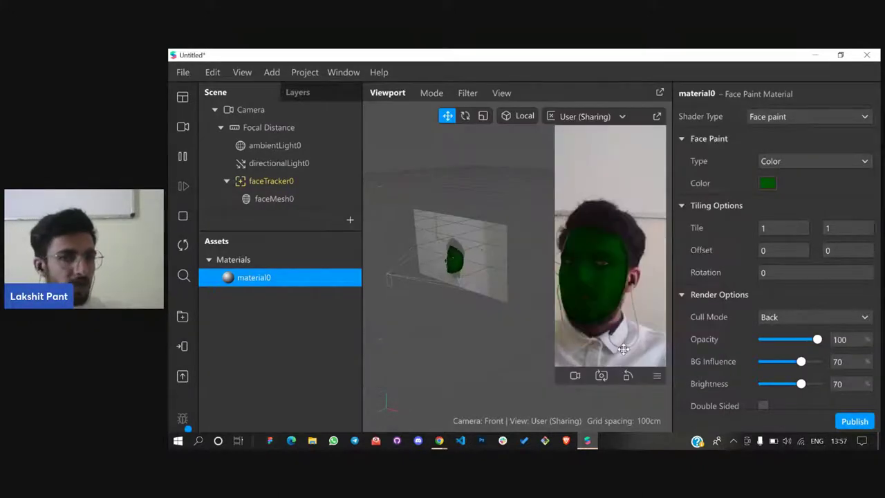
Scale the face mesh freehand in the viewport to about 1.08 in X and 0.99 in Y
click(323, 200)
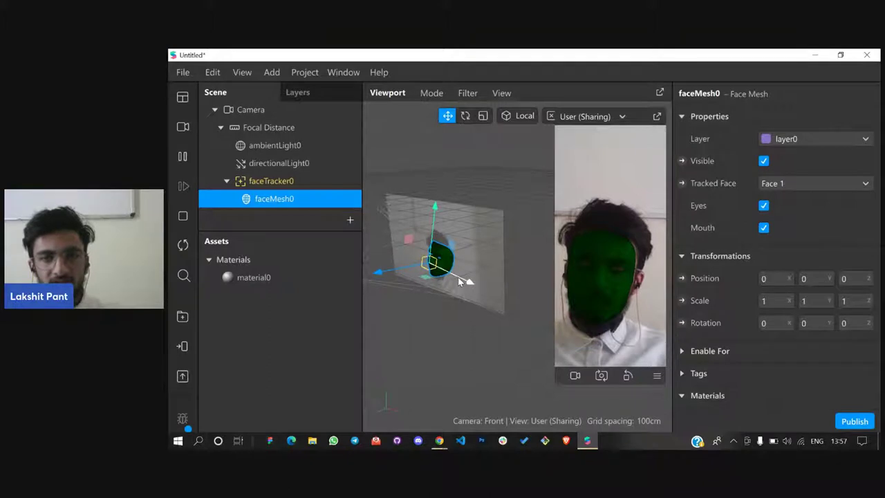
key(r)
drag(446, 247, 449, 253)
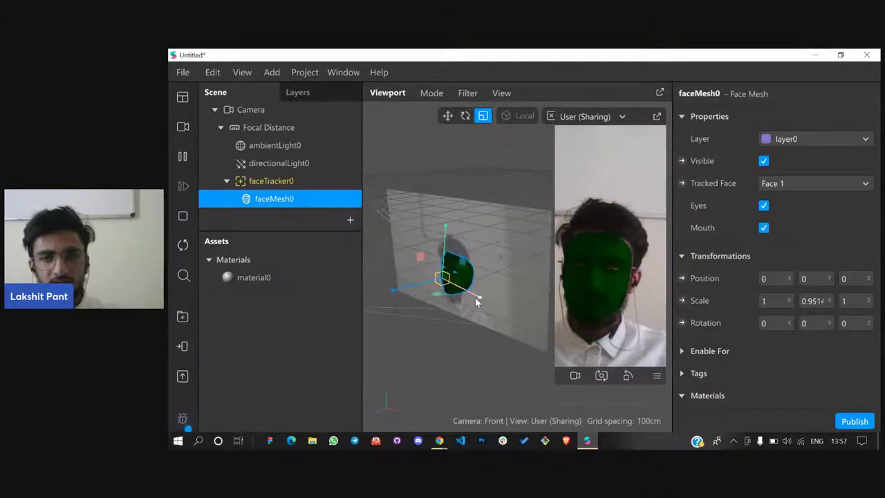
drag(475, 298, 478, 298)
drag(443, 251, 444, 249)
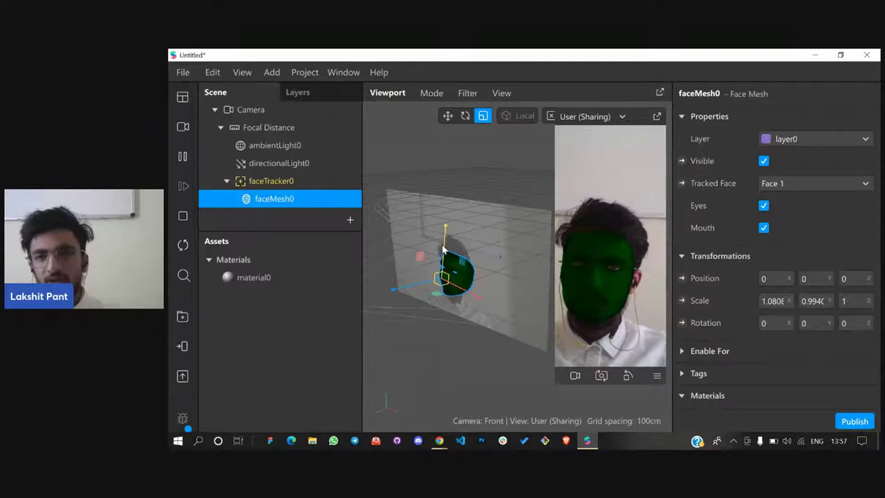
Select the Camera and add a Person segmentation mask texture to it
click(443, 251)
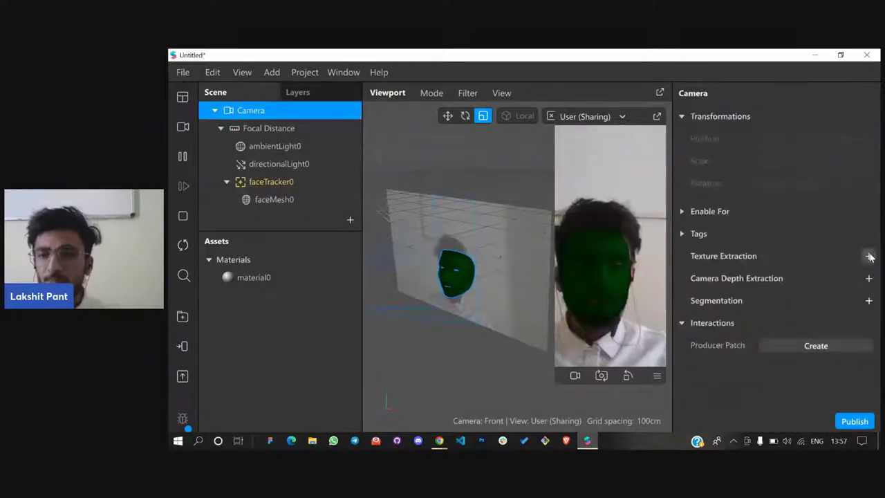
click(869, 300)
click(766, 367)
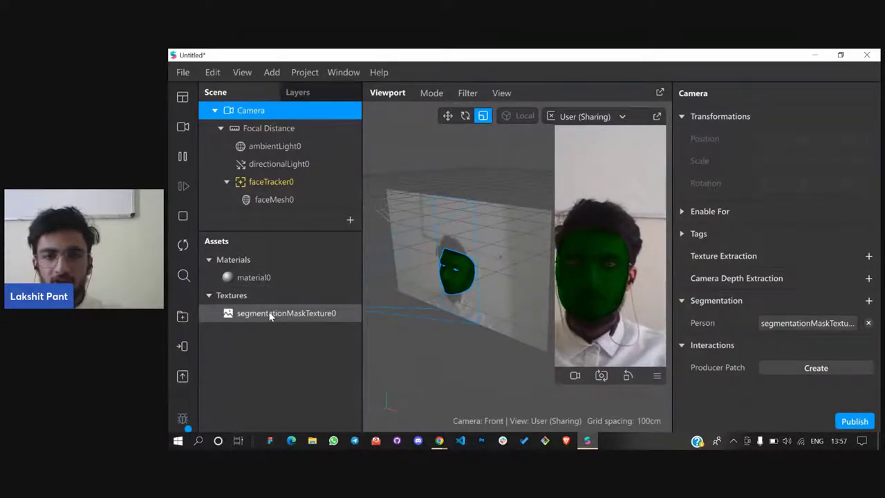
Set the face paint material's BG Influence to 100 and Brightness to 36, and expand its advanced render options
click(261, 277)
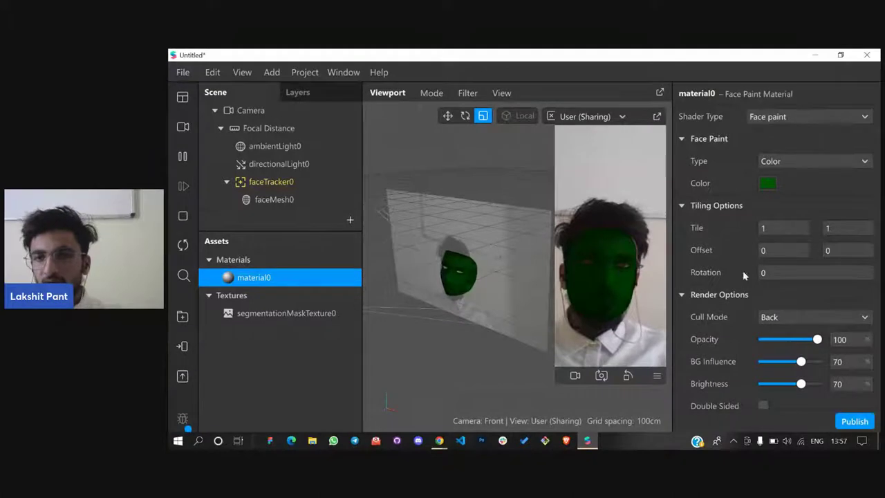
scroll(733, 290, down, 2)
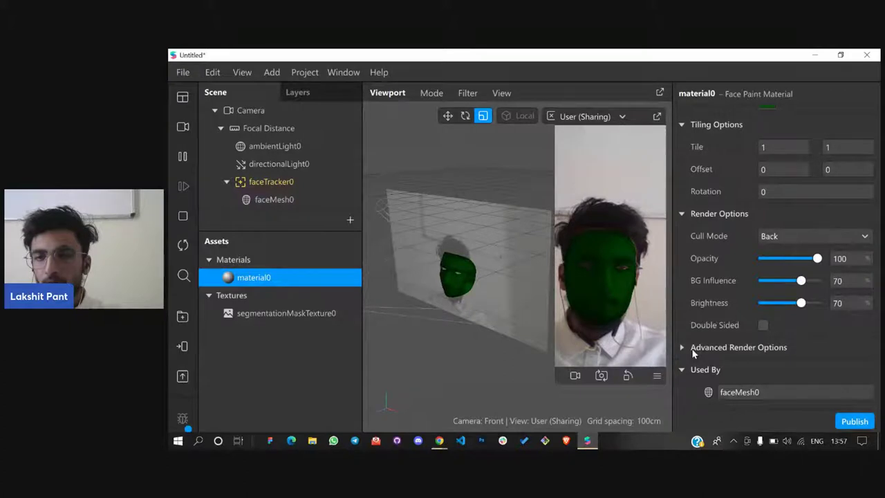
click(693, 347)
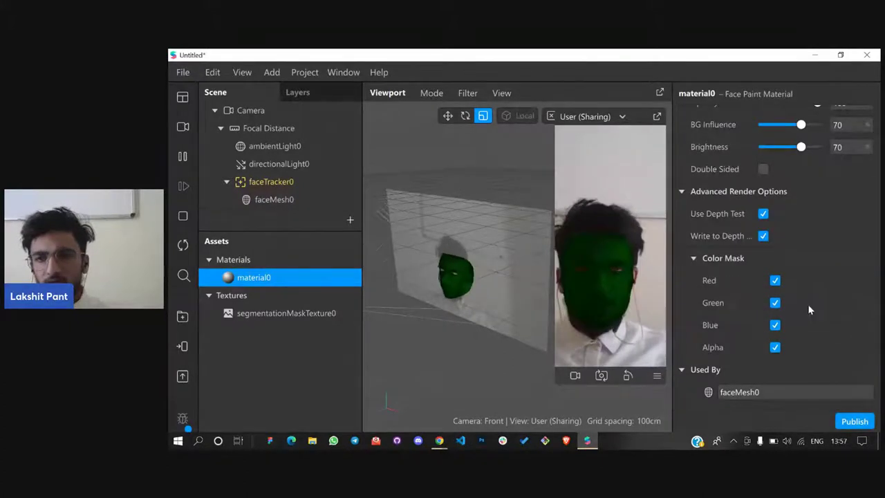
scroll(792, 297, up, 2)
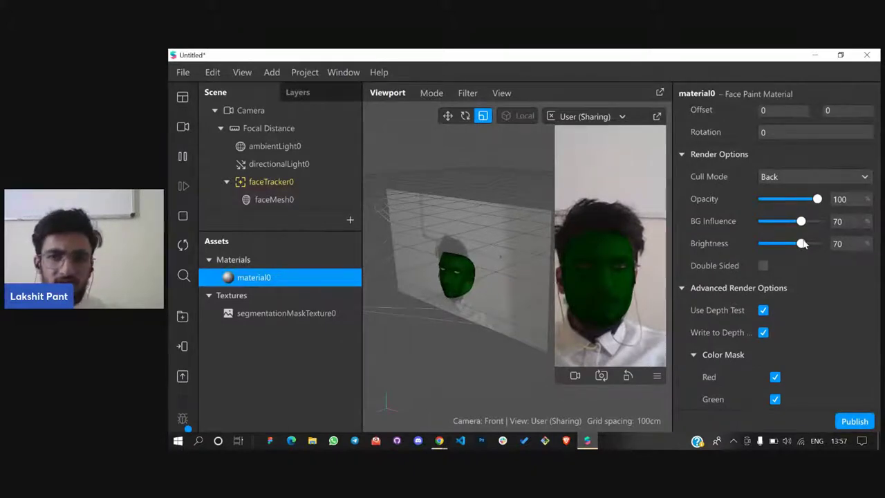
mouse_move(802, 243)
mouse_down()
mouse_move(782, 244)
mouse_move(817, 221)
mouse_up()
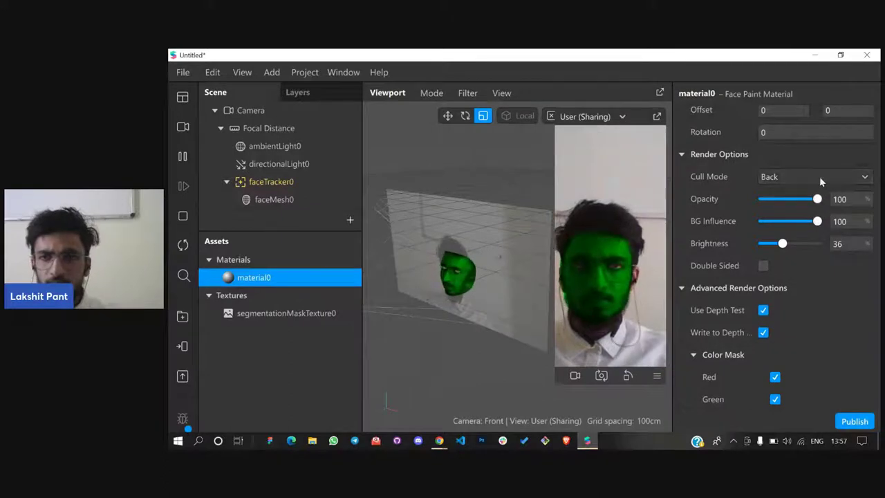
Try the Front cull mode on the face paint material and restore it to Back
click(819, 177)
click(820, 180)
click(817, 177)
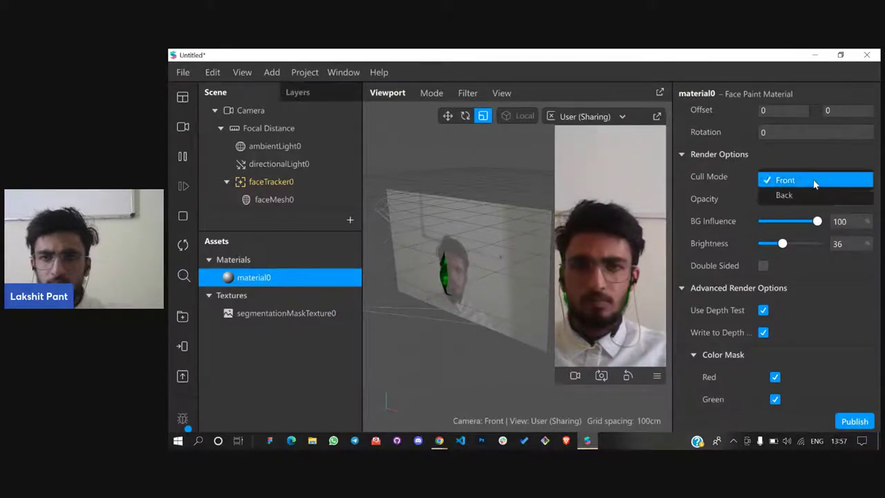
click(816, 197)
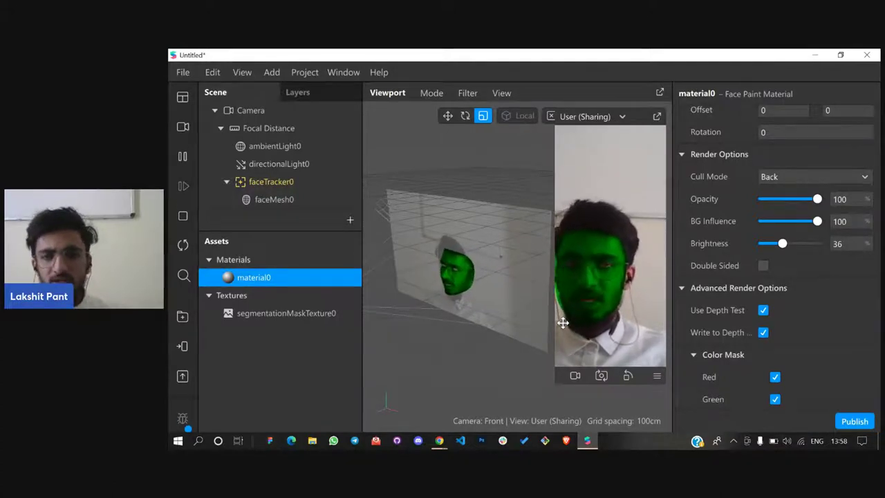
scroll(804, 166, up, 3)
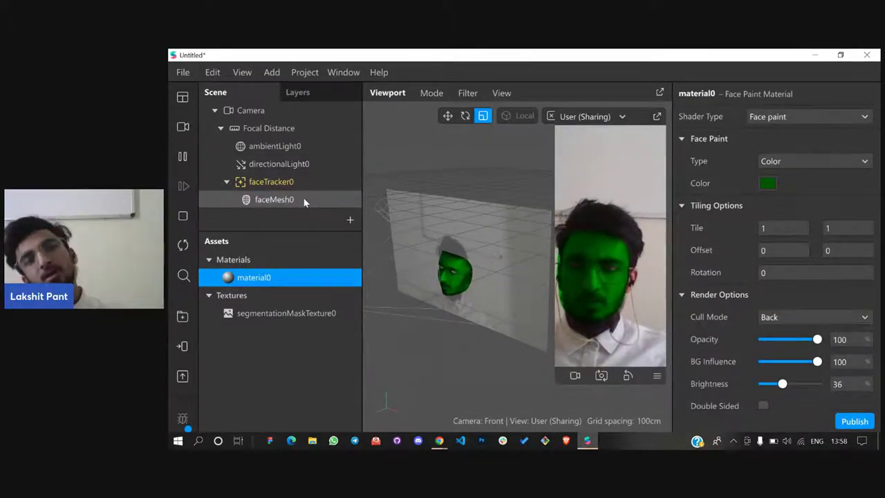
Add a Null Object to the scene and review its Enable For options
click(350, 220)
text(nu)
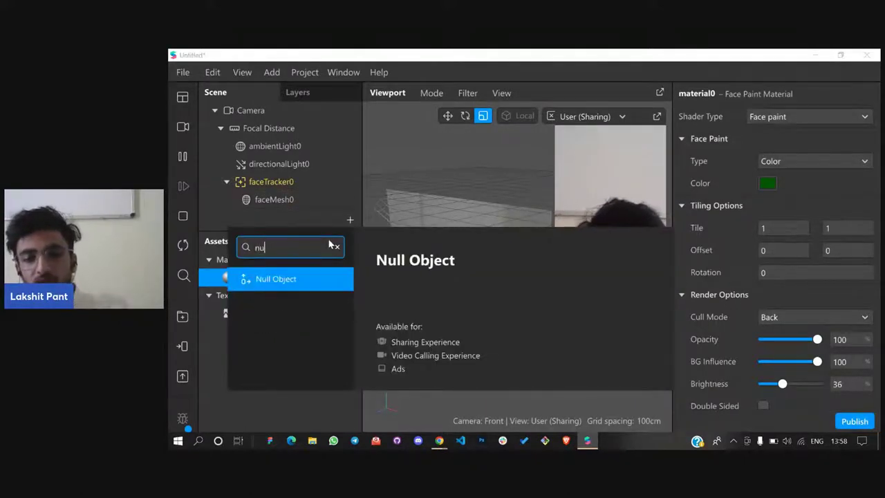
key(Return)
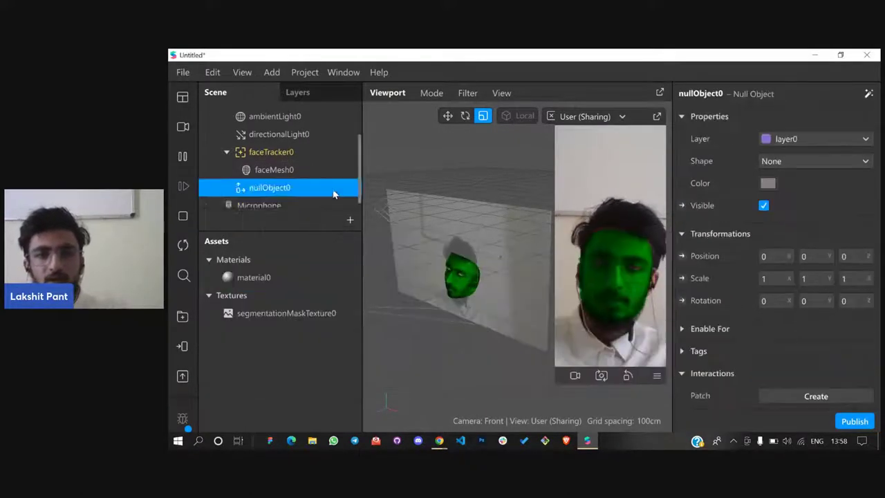
scroll(722, 297, down, 1)
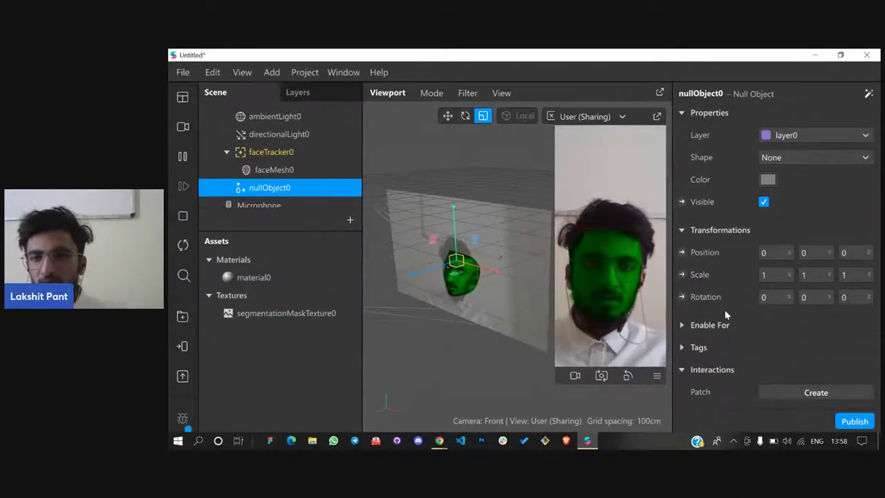
click(705, 325)
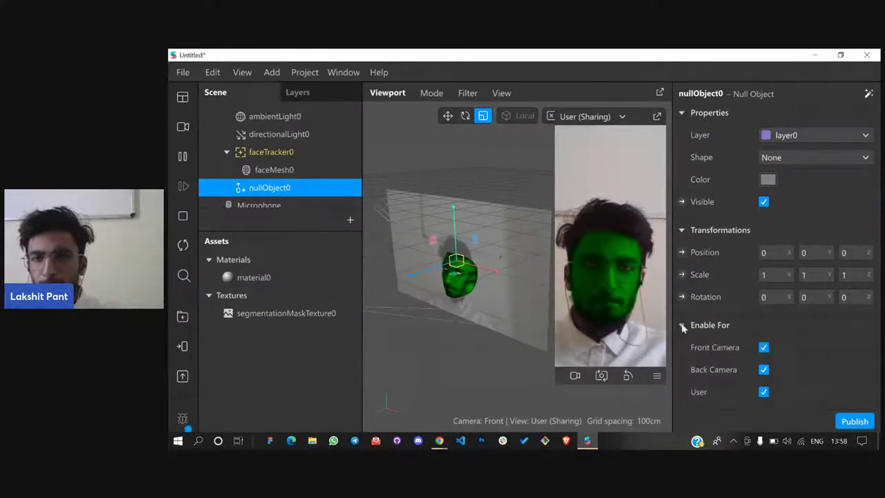
click(705, 325)
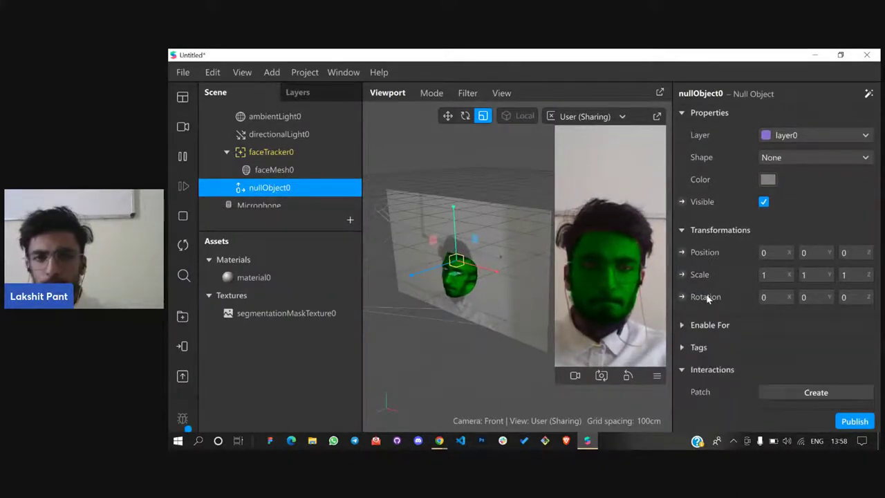
Delete the null object from the scene
right_click(265, 188)
click(277, 268)
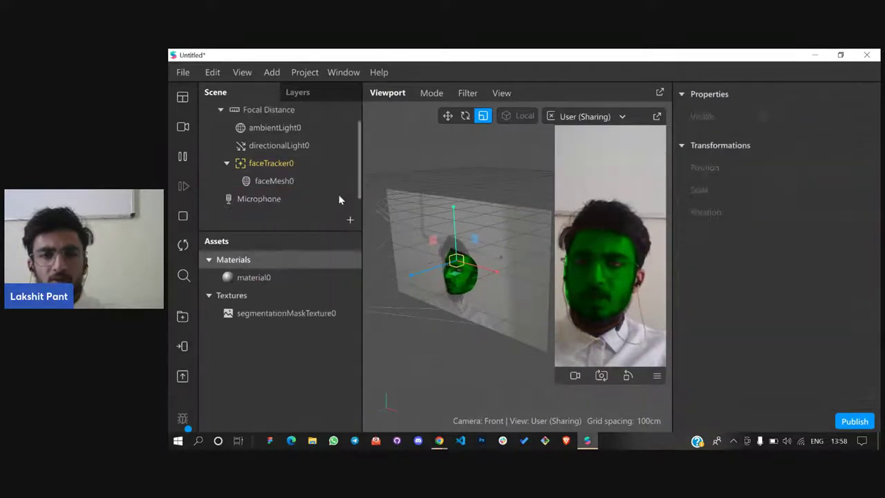
Add a 3D Text object under the face tracker and reorder it below the face mesh
click(350, 219)
scroll(314, 299, down, 5)
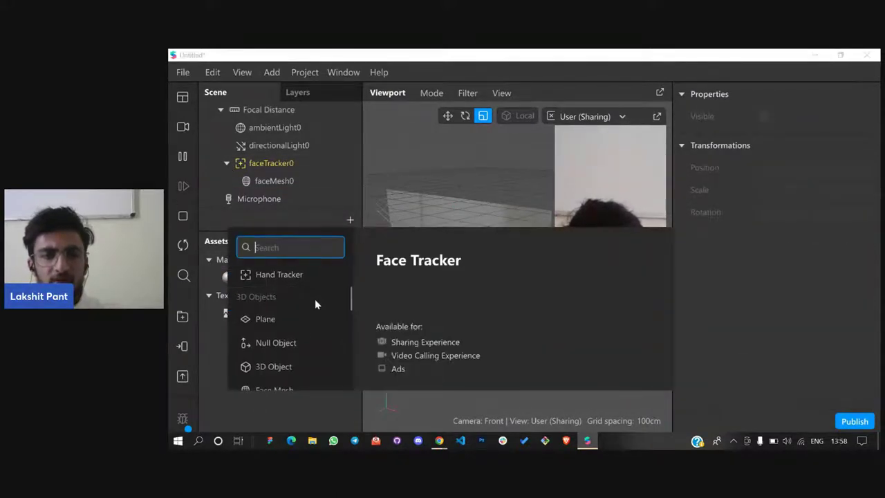
scroll(330, 335, down, 6)
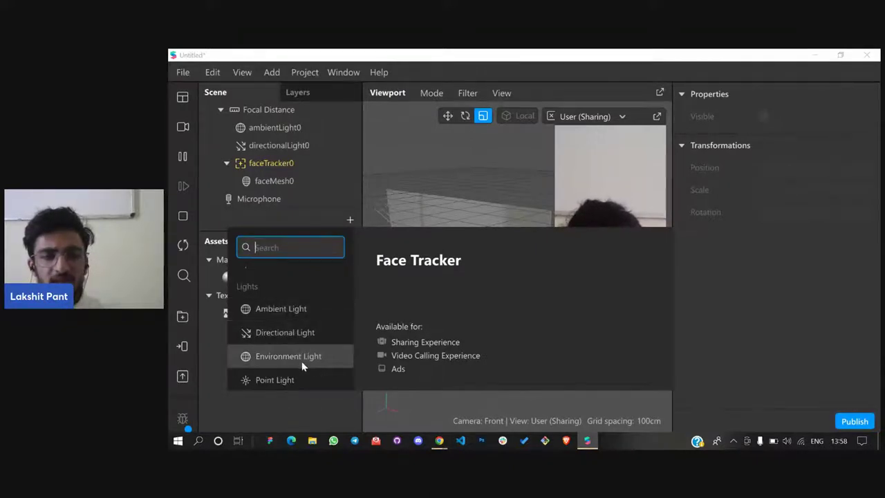
scroll(301, 346, down, 3)
scroll(310, 302, down, 1)
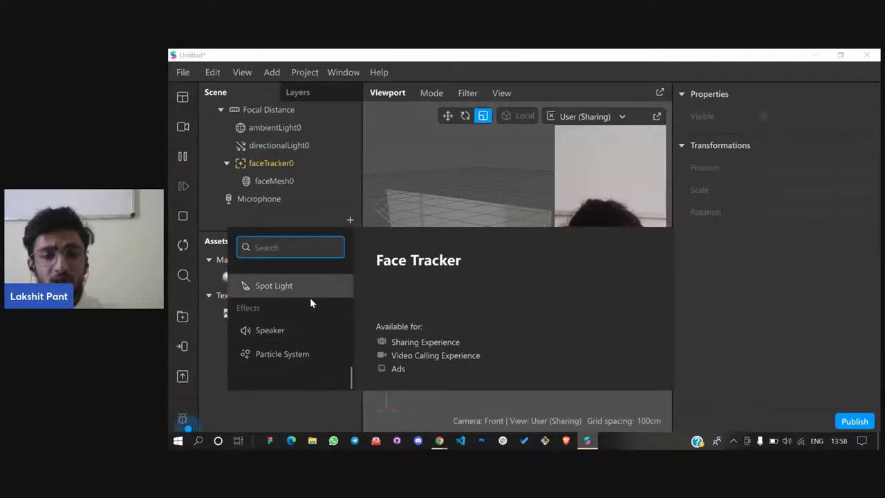
scroll(314, 349, up, 3)
scroll(315, 345, up, 3)
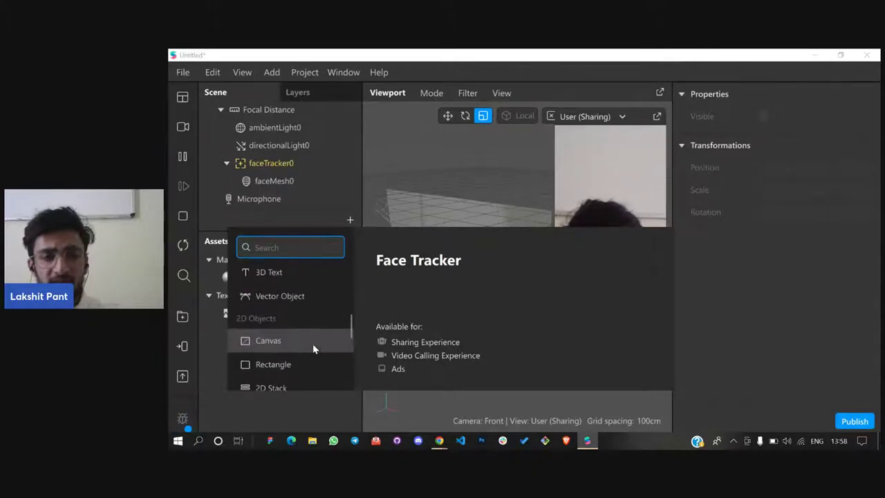
scroll(310, 349, down, 2)
scroll(306, 346, up, 5)
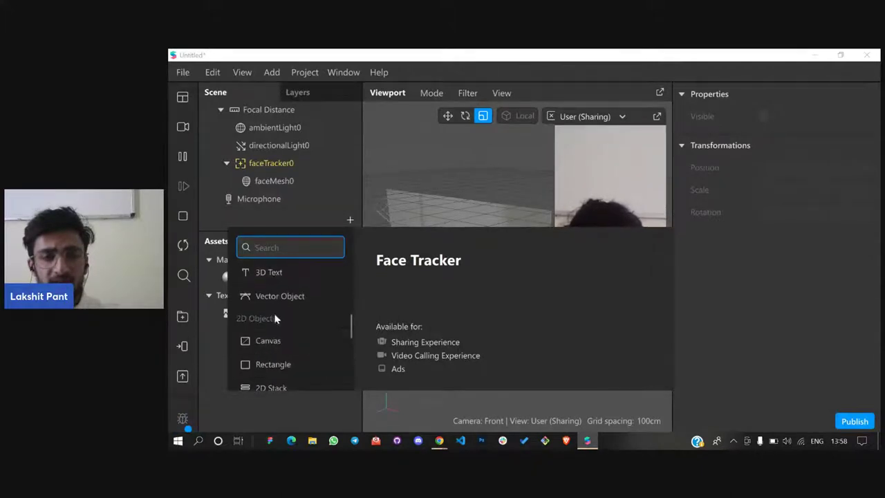
click(291, 368)
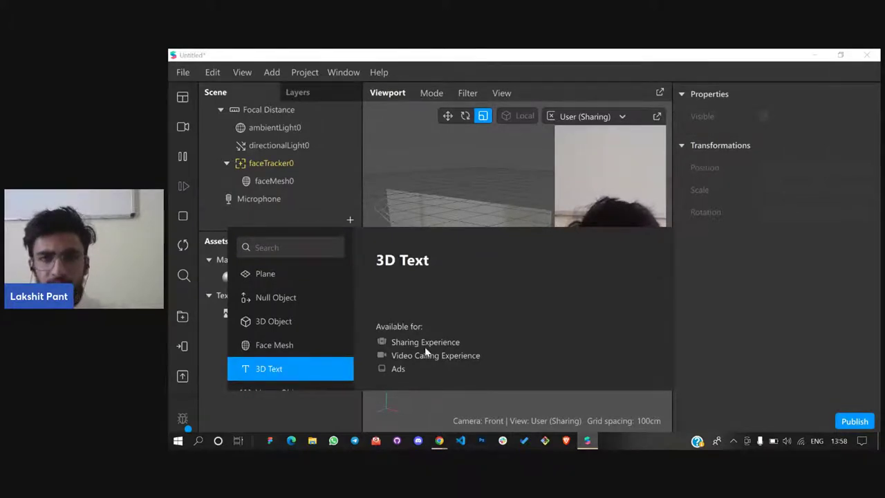
key(Return)
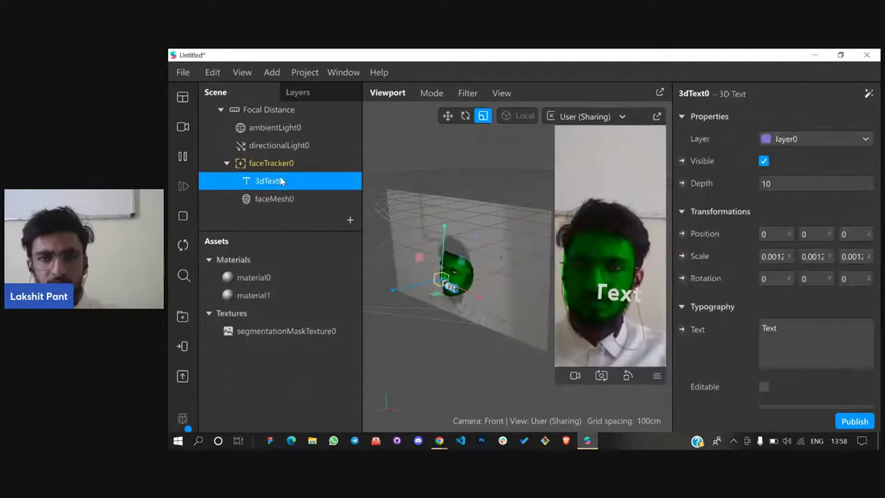
scroll(273, 211, down, 1)
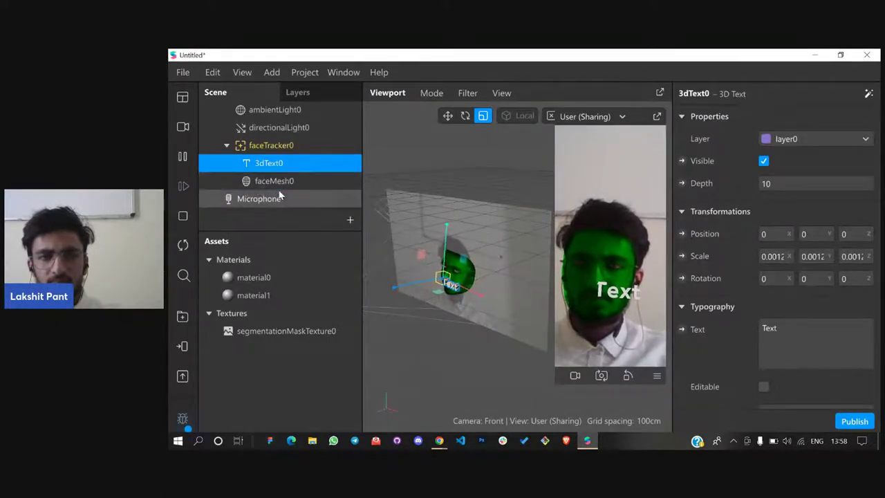
drag(282, 166, 281, 190)
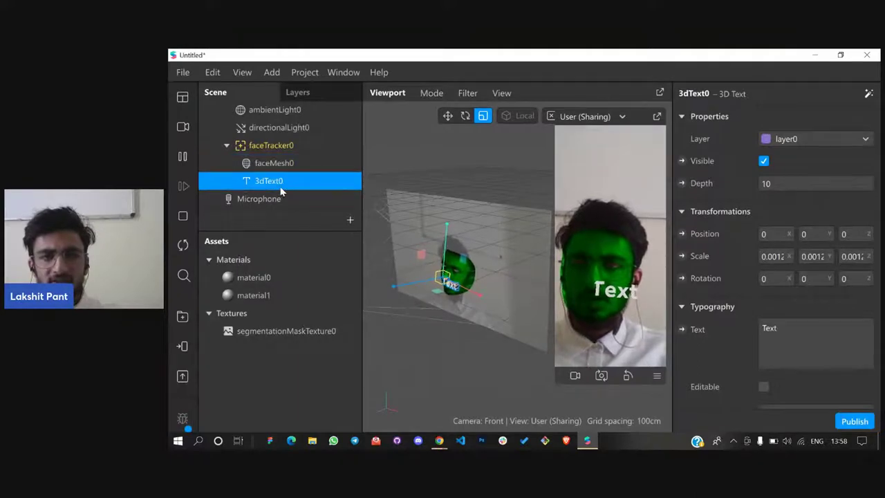
Review the 3D text's typography, UV wrapping, material, Enable For and Tags properties
scroll(754, 325, down, 5)
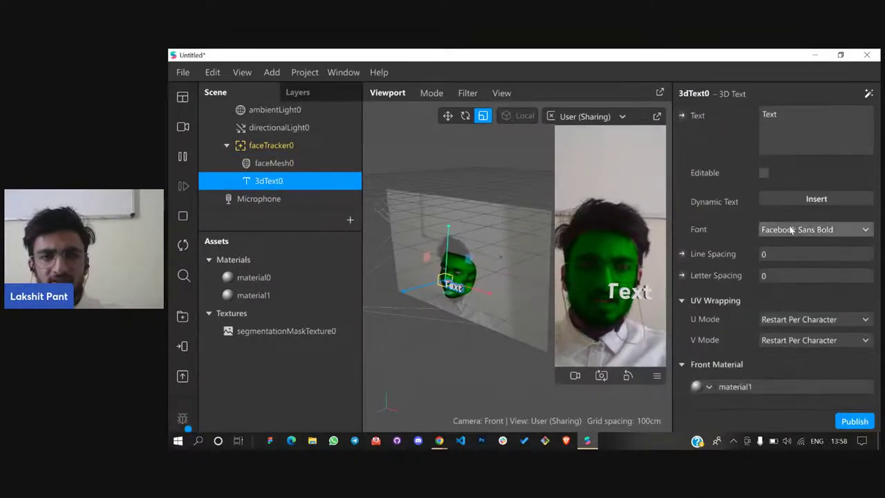
scroll(734, 256, down, 5)
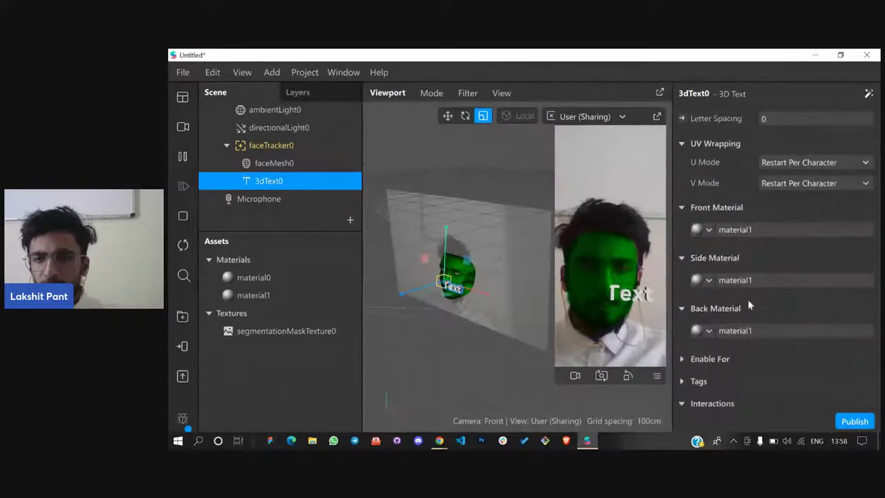
click(682, 325)
click(682, 325)
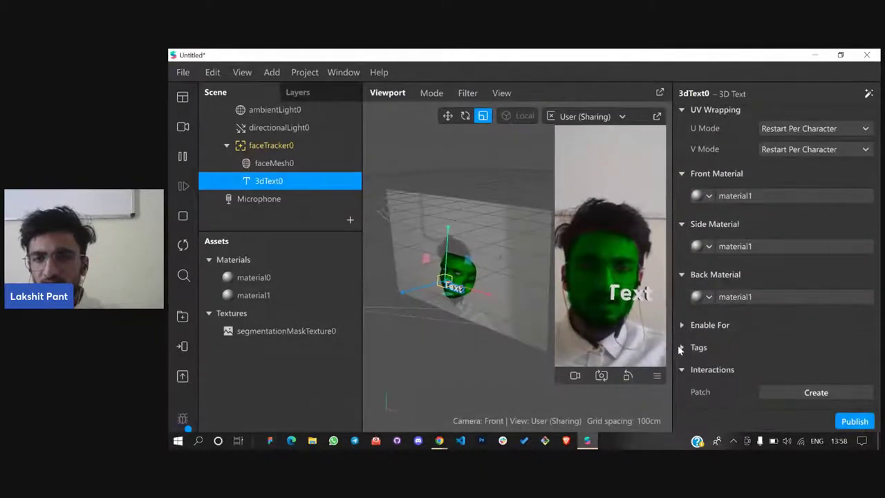
click(683, 347)
click(682, 347)
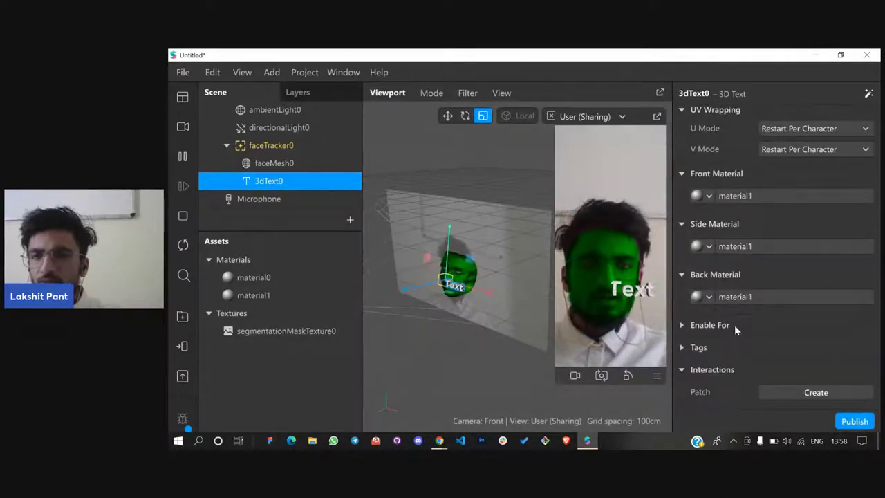
scroll(735, 321, up, 8)
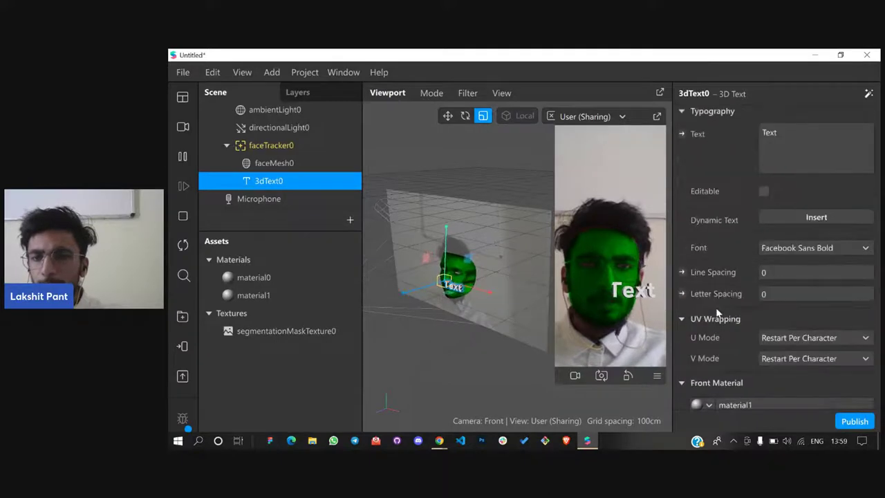
scroll(715, 307, up, 1)
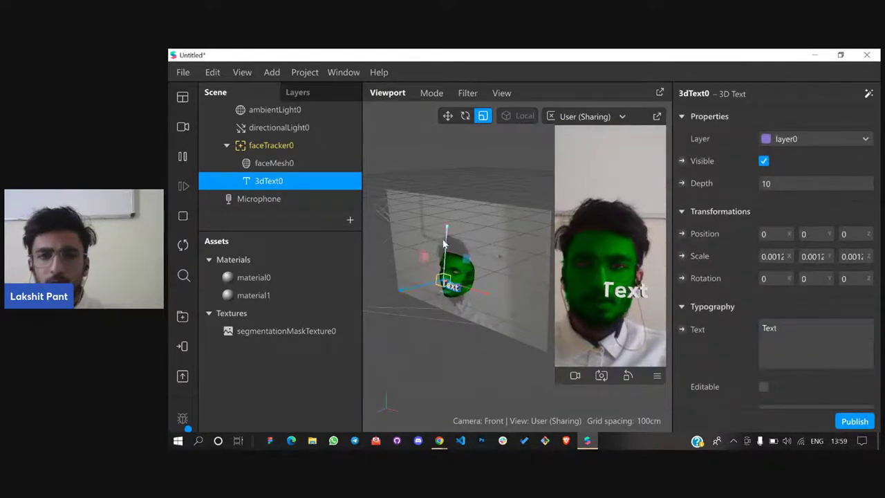
click(440, 316)
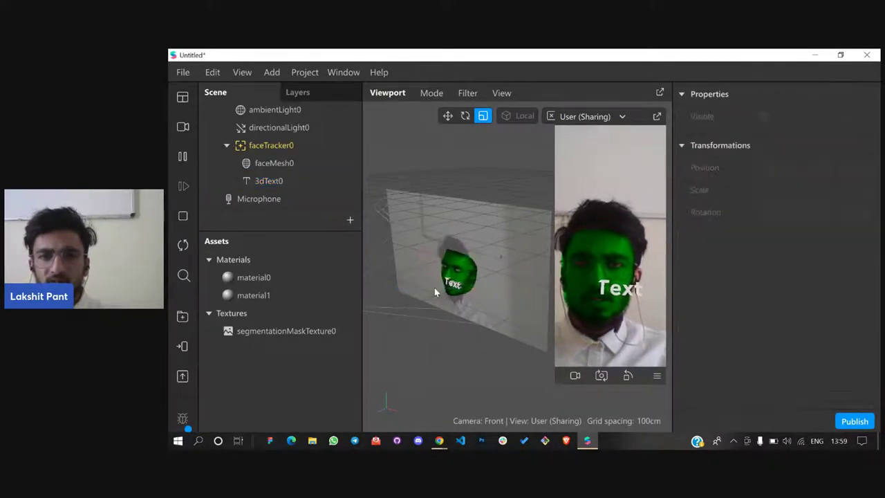
Try material0 as the 3D text's front material and restore it to material1
click(268, 182)
scroll(743, 288, down, 8)
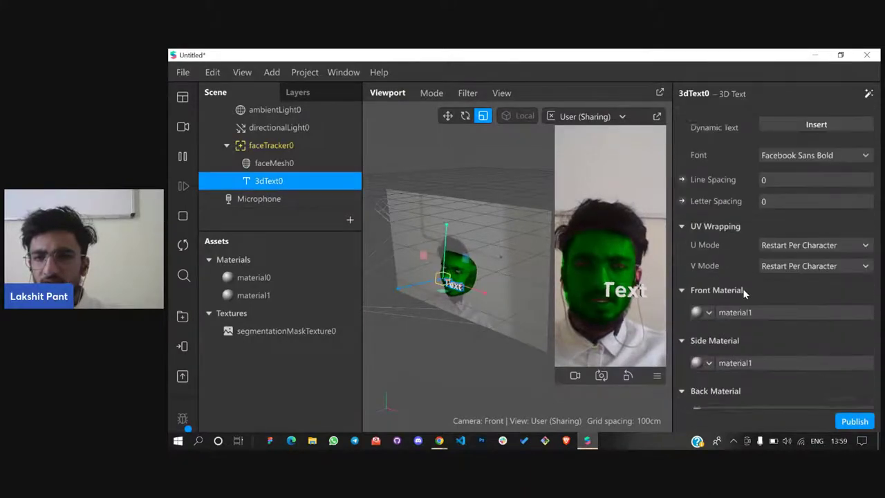
scroll(733, 201, down, 3)
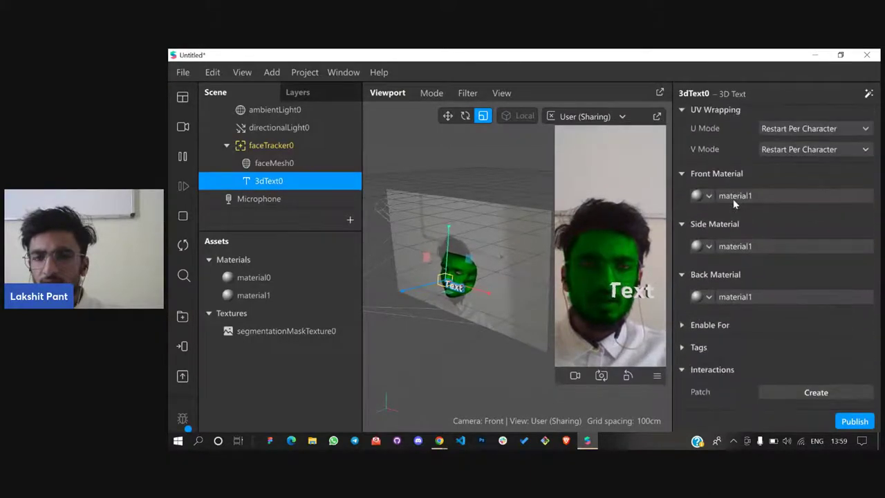
click(705, 196)
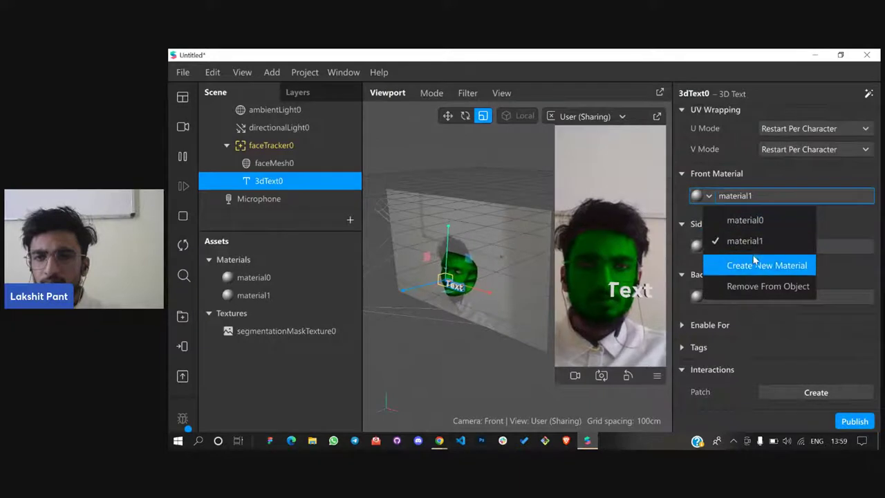
click(756, 219)
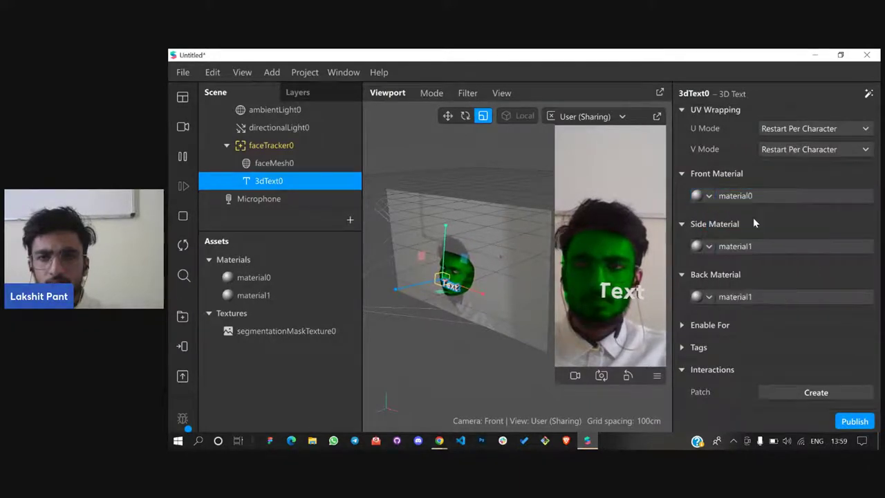
click(707, 197)
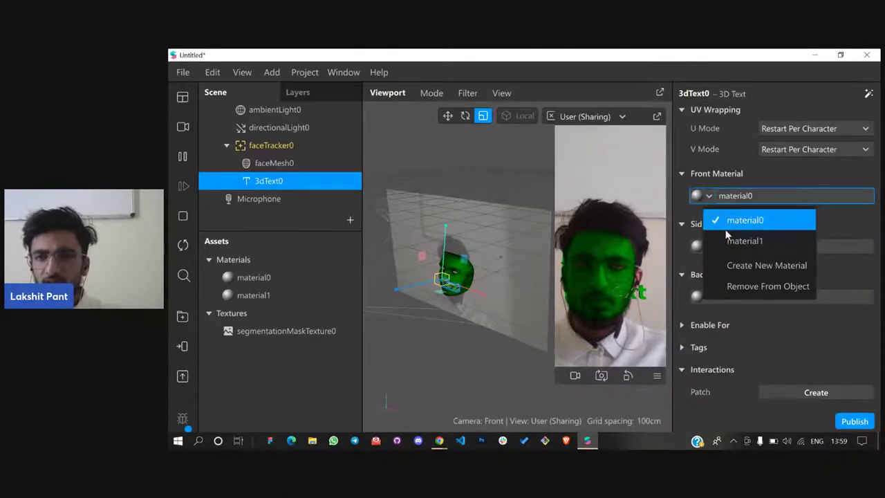
click(733, 239)
Set the diffuse color of the 3D text's material1 to blue #152cff
click(779, 183)
click(571, 124)
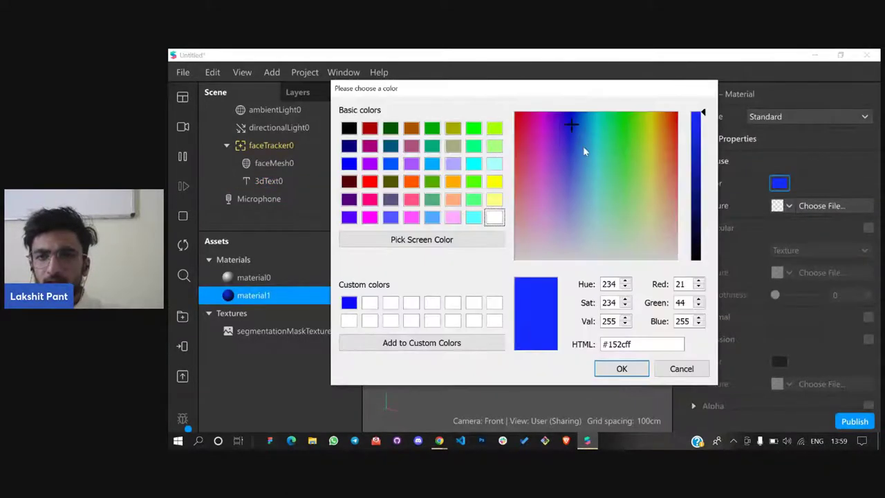
click(619, 369)
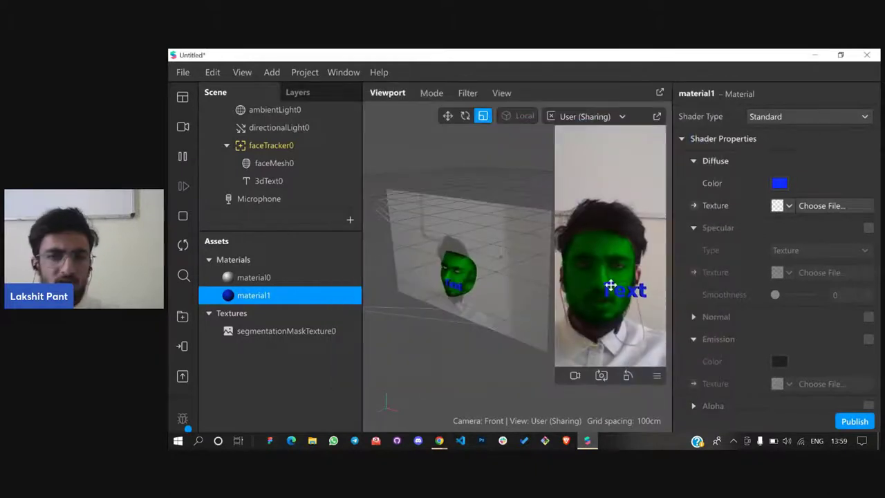
Move the 3D text above the head, to about X -0.064, Y 0.159 and Z -0.006
click(283, 182)
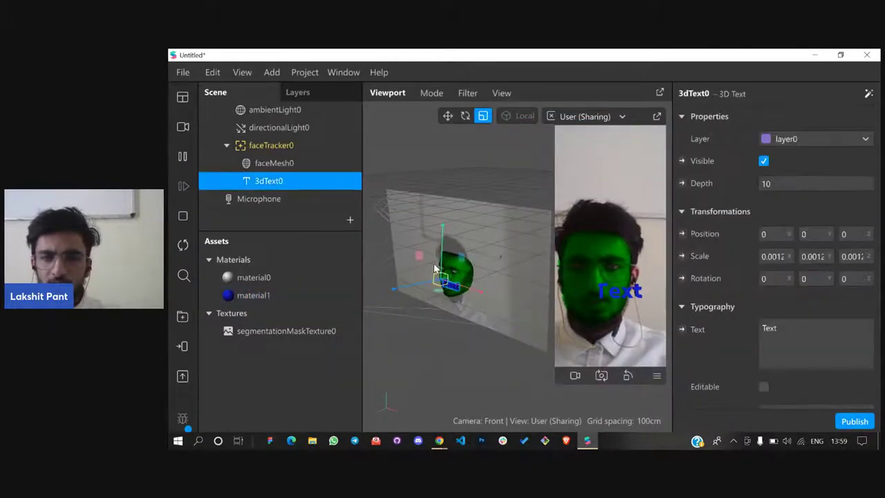
click(448, 117)
click(440, 256)
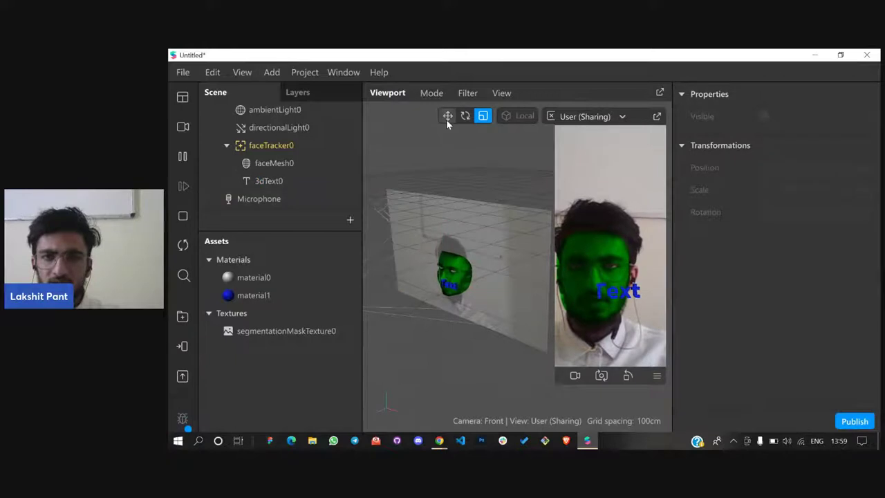
click(291, 180)
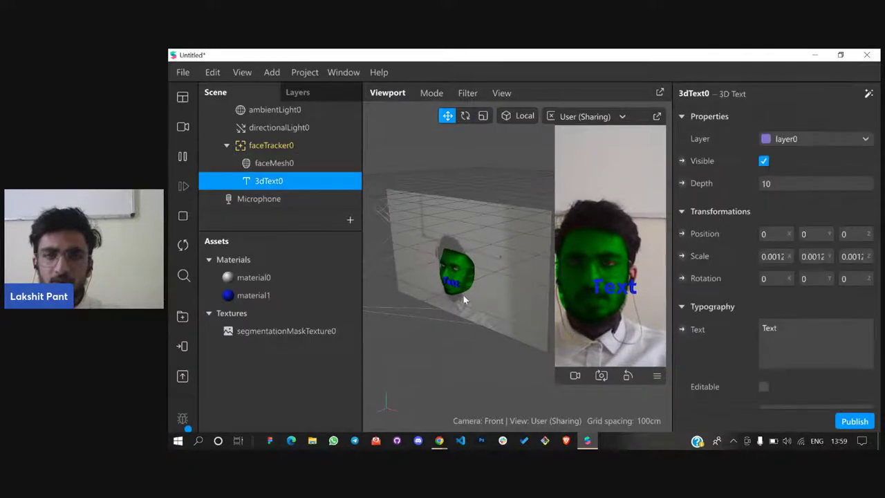
click(446, 269)
drag(446, 264, 446, 227)
drag(486, 248, 477, 249)
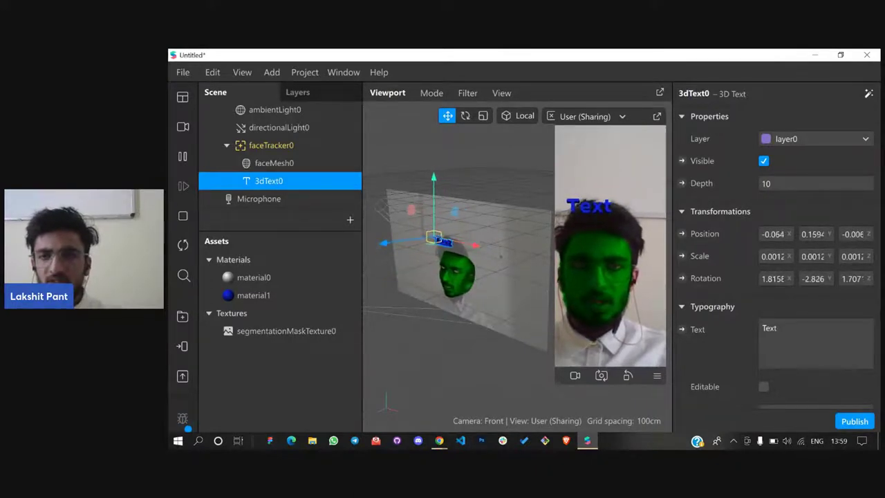
Change the 3D text's wording to "I'm super hulk"
click(795, 327)
key(BackSpace)
key(BackSpace)
key(BackSpace)
key(BackSpace)
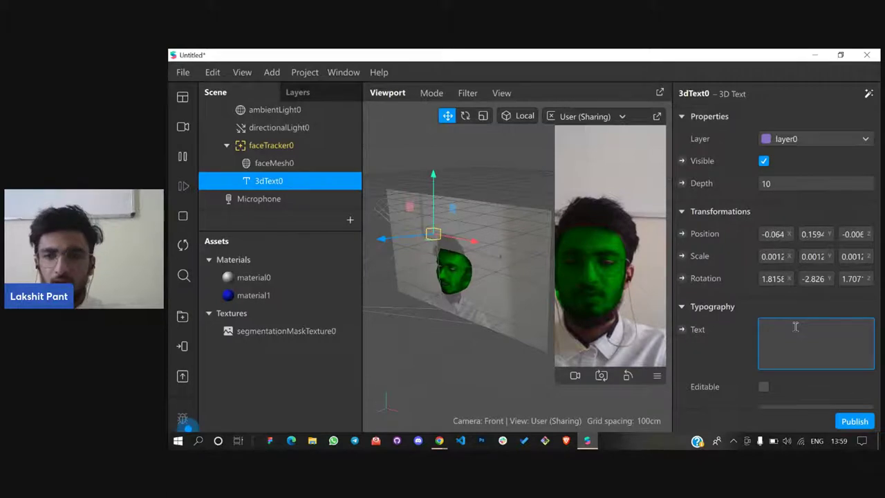
text(I'm super hulk)
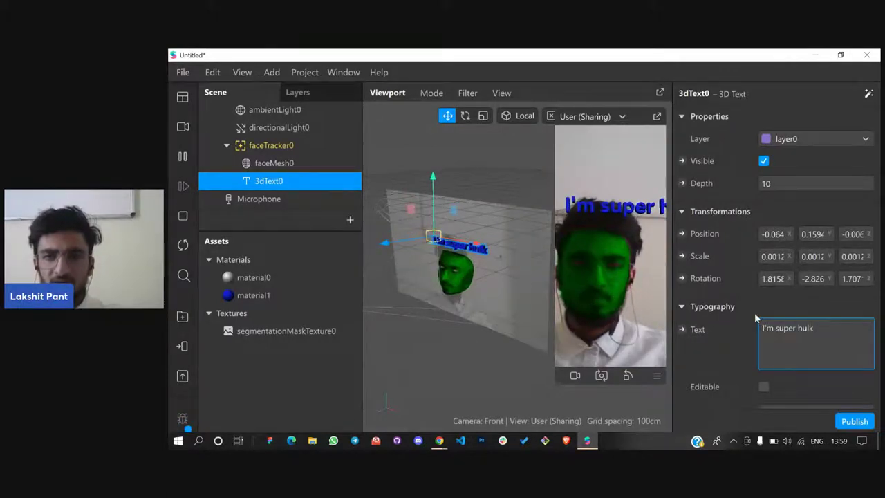
Scale the 3D text narrower along its X axis, to about 0.0008, so the phrase fits above the head
scroll(754, 313, down, 2)
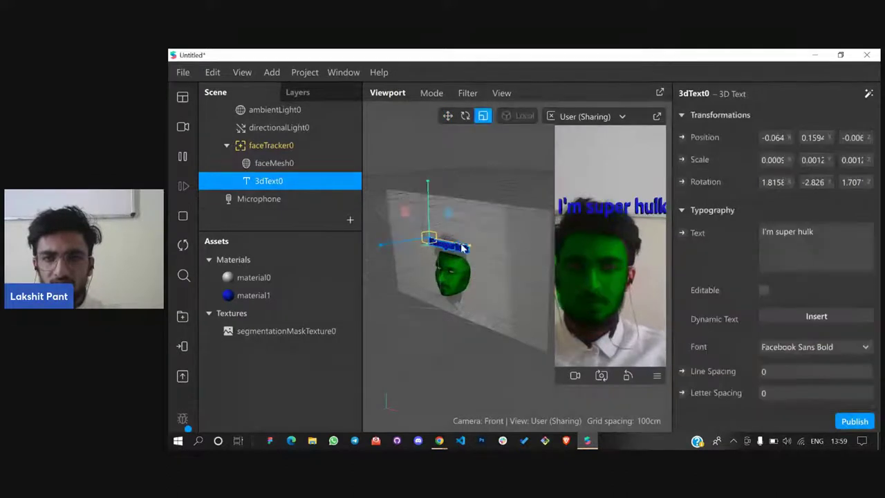
key(r)
drag(473, 242, 454, 236)
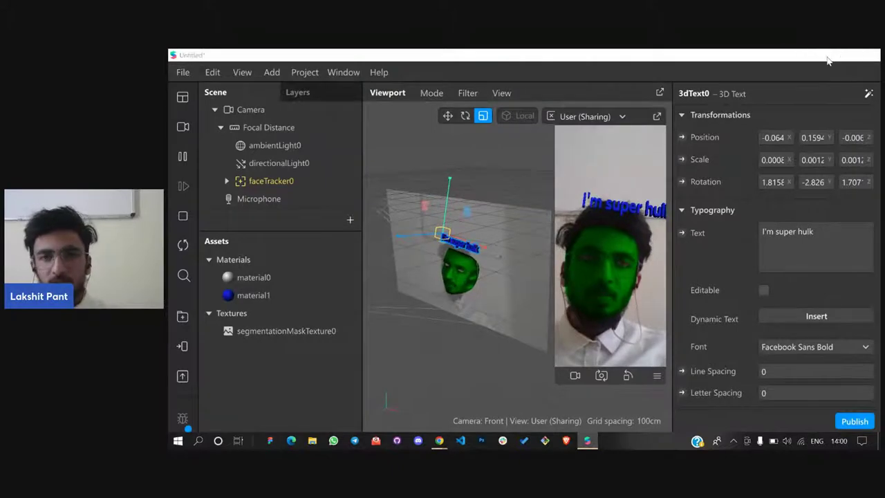
click(815, 55)
click(586, 440)
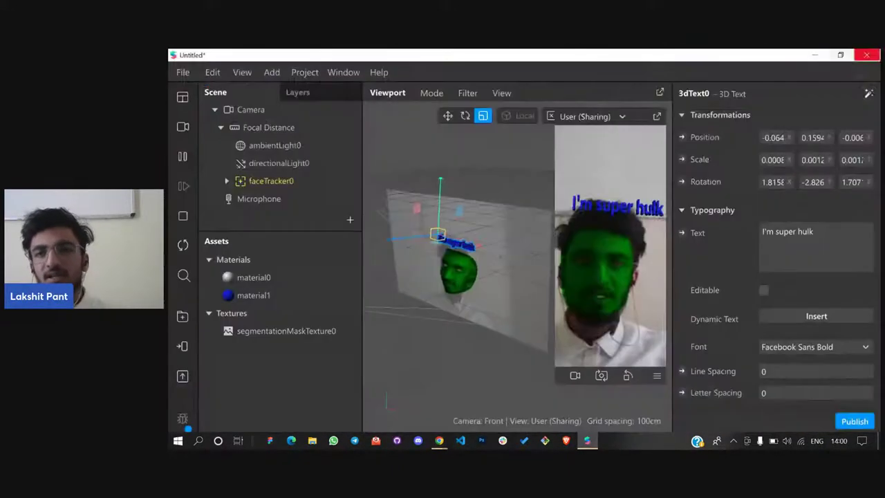
Apply the Float animation to the 3D text
click(870, 93)
mouse_move(862, 157)
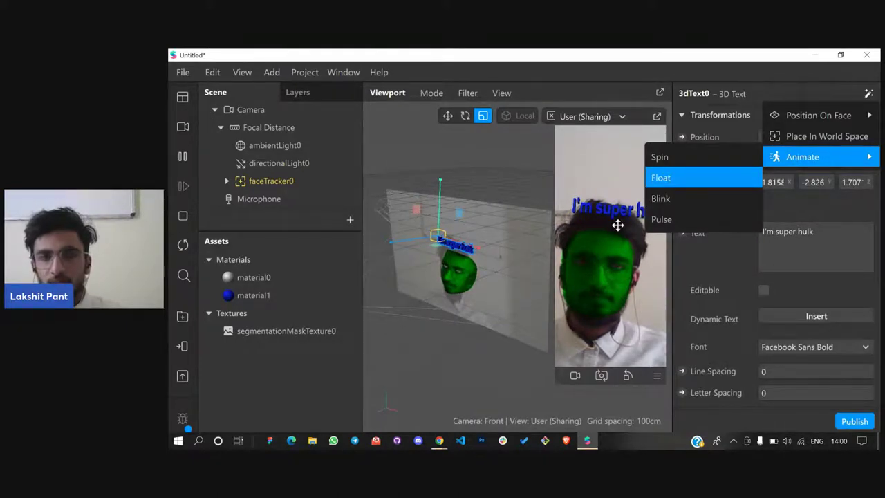
click(658, 178)
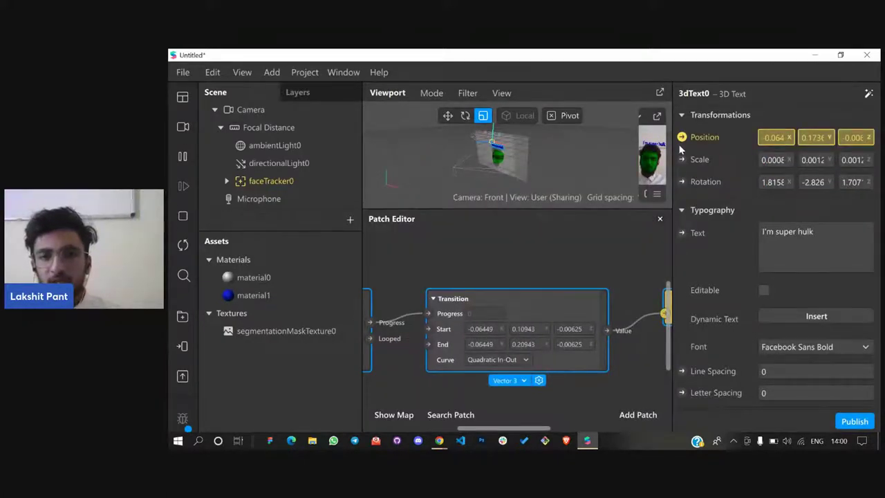
Review the Transition patch of the text's Float animation and close the Patch Editor
drag(602, 400, 571, 398)
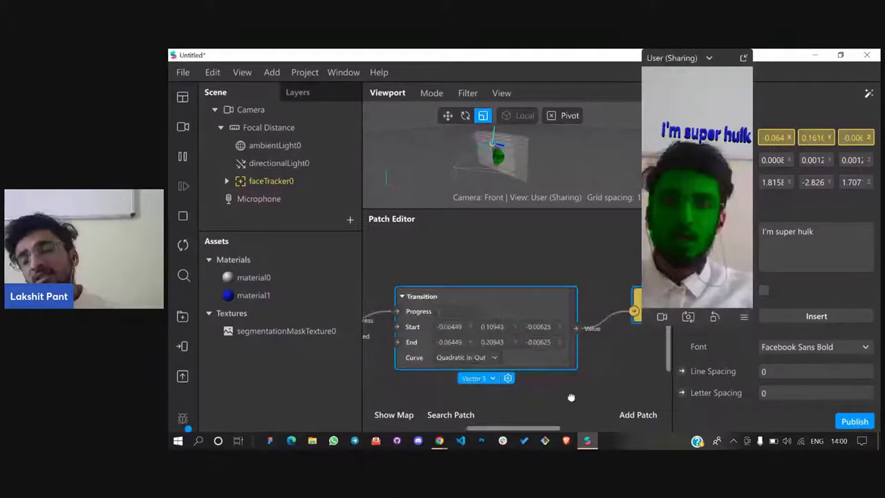
drag(571, 398, 583, 389)
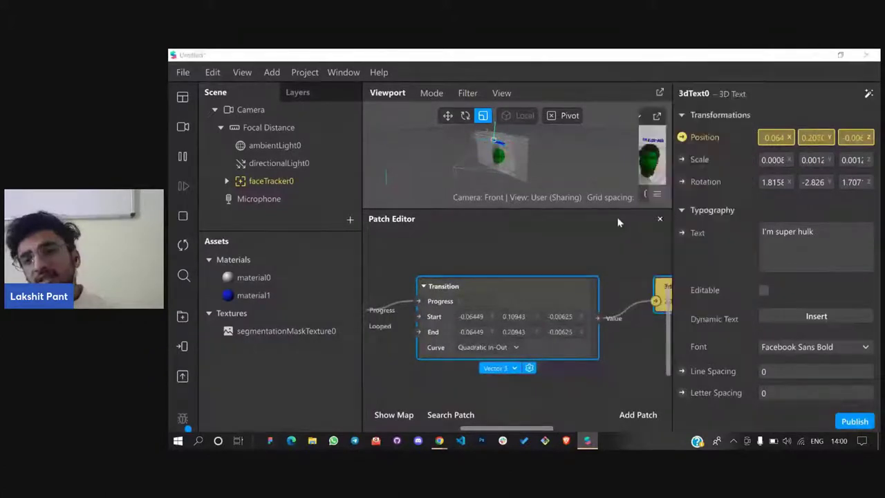
click(662, 220)
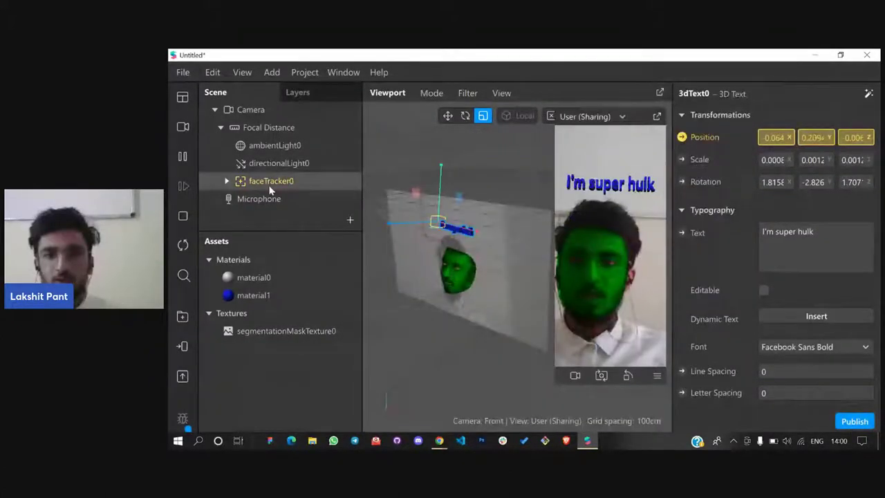
Switch material0's shader type to Flat and back to Face paint, using Color as the face paint type
double_click(256, 277)
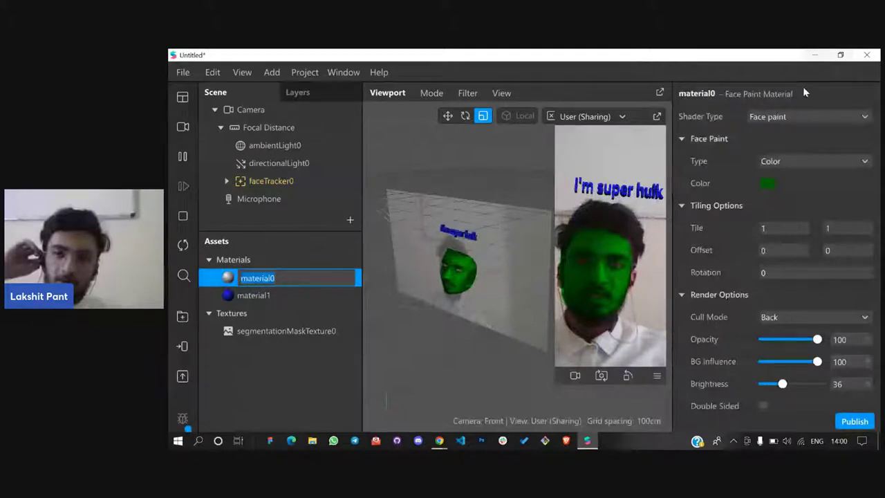
scroll(793, 119, up, 1)
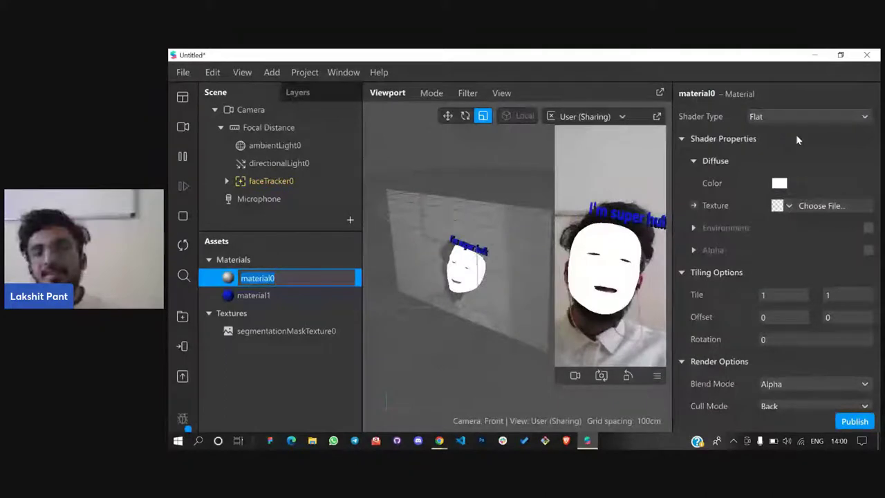
click(802, 117)
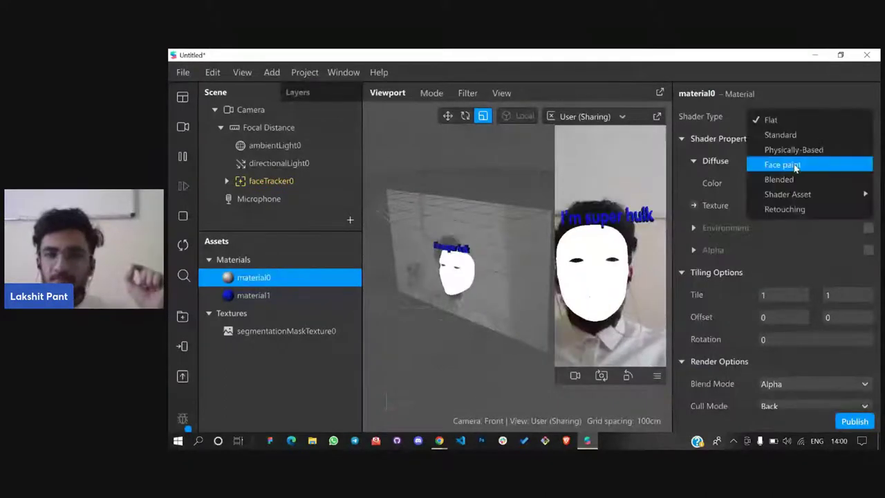
click(794, 166)
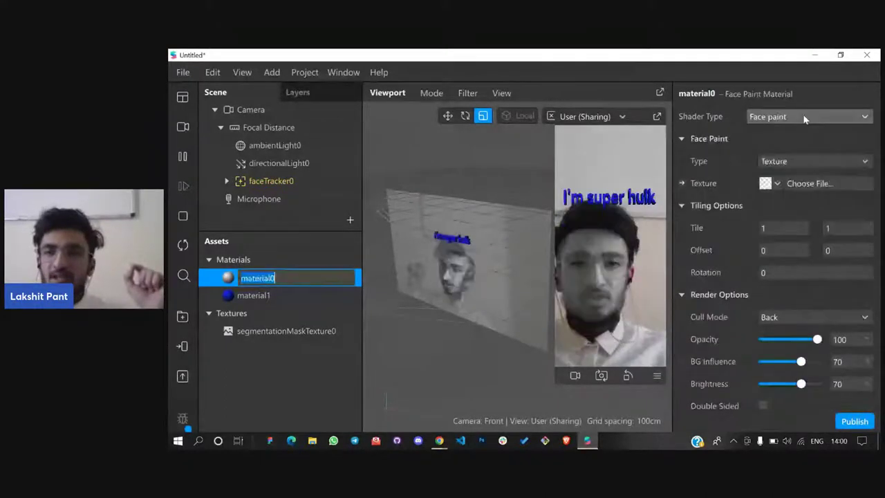
click(785, 118)
click(781, 164)
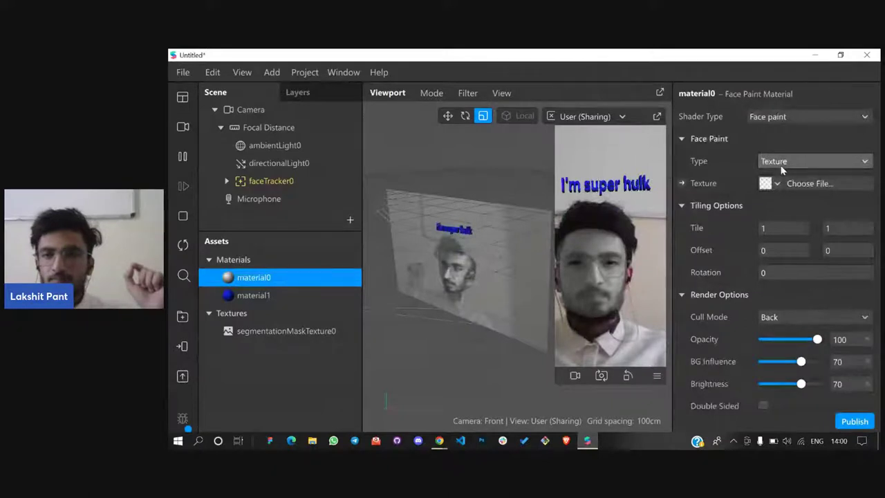
key(Up)
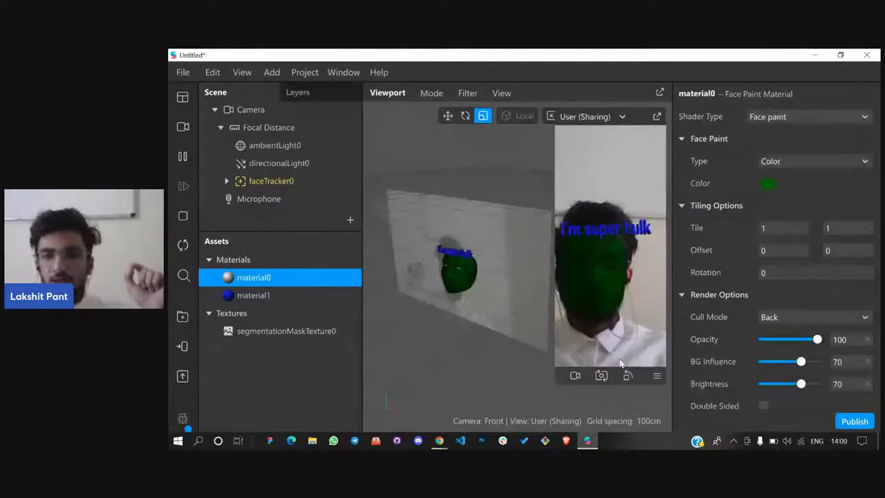
Set material0's opacity to 99%, BG influence to 100% and brightness to about 40%
mouse_move(817, 339)
mouse_down()
mouse_move(805, 339)
mouse_move(816, 340)
mouse_up()
mouse_move(800, 362)
mouse_down()
mouse_move(777, 364)
mouse_move(818, 361)
mouse_up()
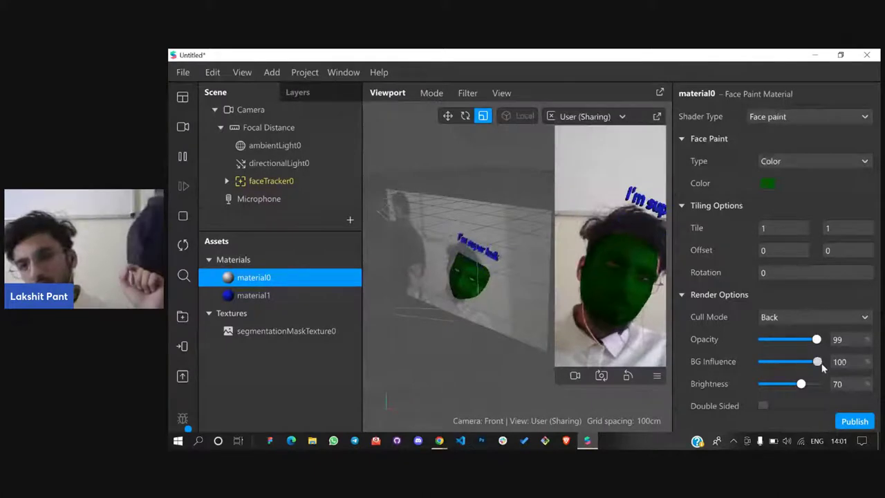
drag(800, 383, 786, 387)
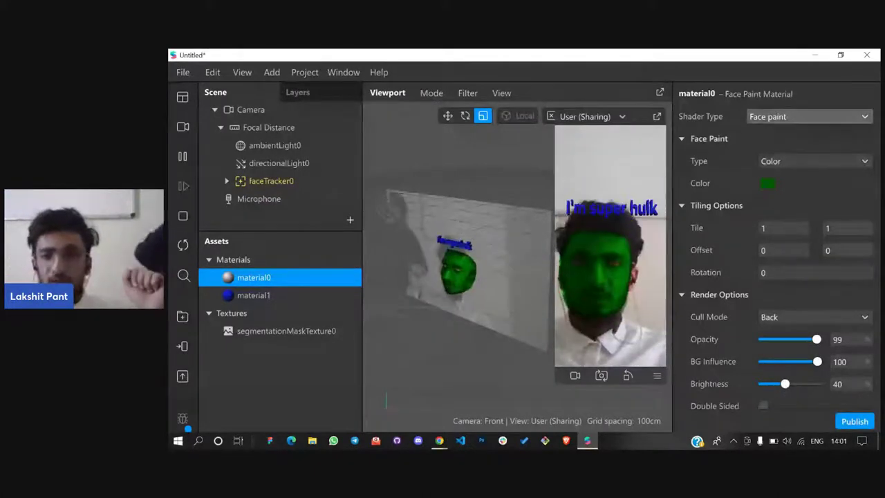
Look over the shader types available for material0 and check the live comments in StreamYard before returning to Spark AR Studio
click(768, 119)
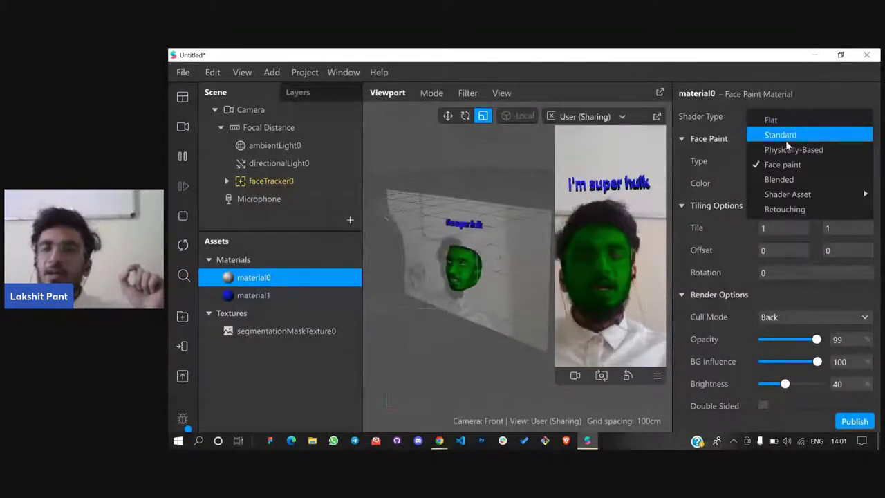
click(826, 56)
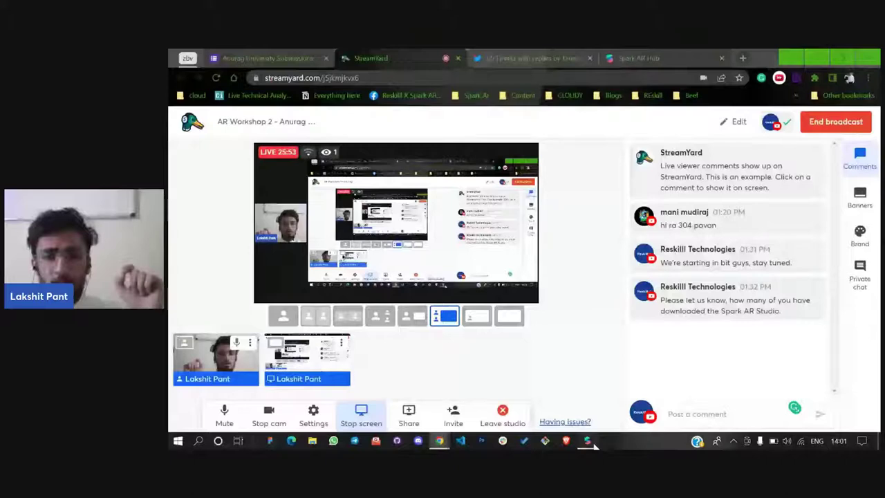
click(587, 441)
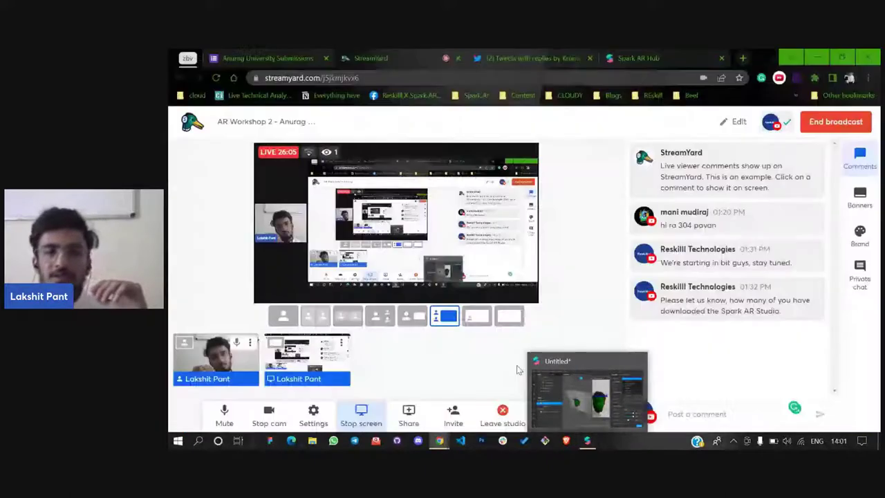
click(546, 383)
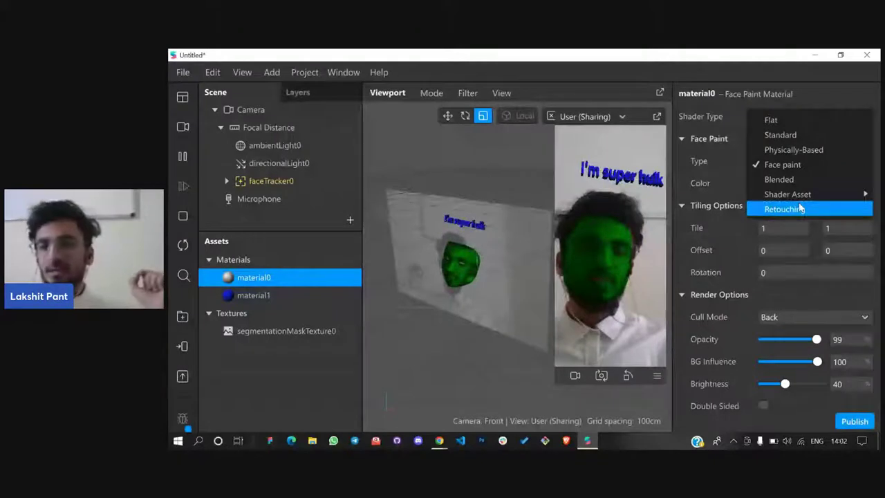
click(514, 305)
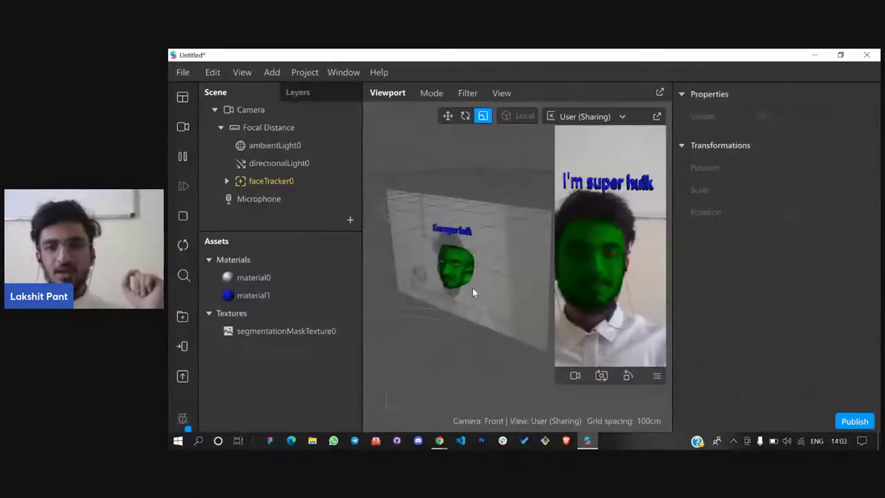
Delete the 3D text from under the face tracker
click(269, 181)
click(227, 183)
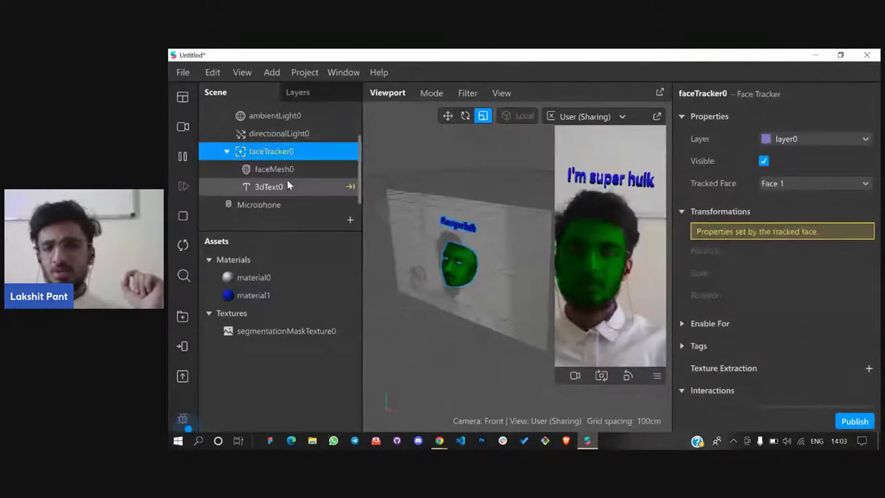
right_click(283, 186)
click(299, 247)
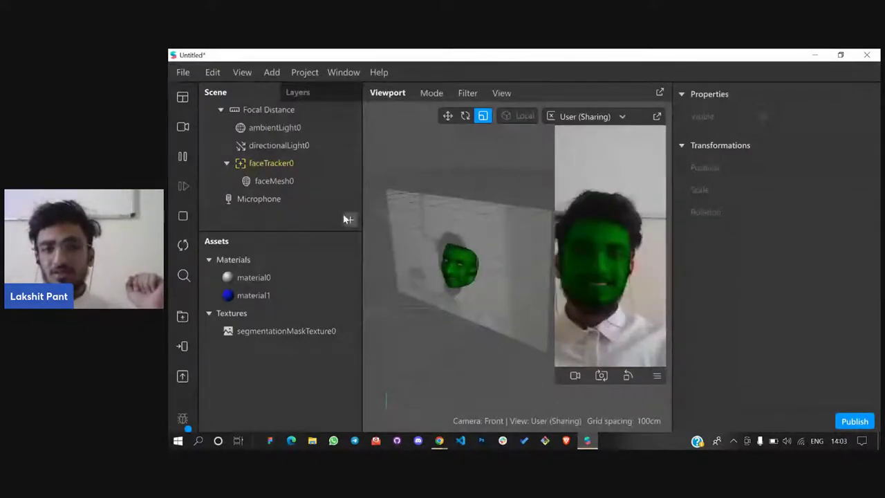
Add a texture extraction and a Person segmentation to the Camera
scroll(300, 147, up, 1)
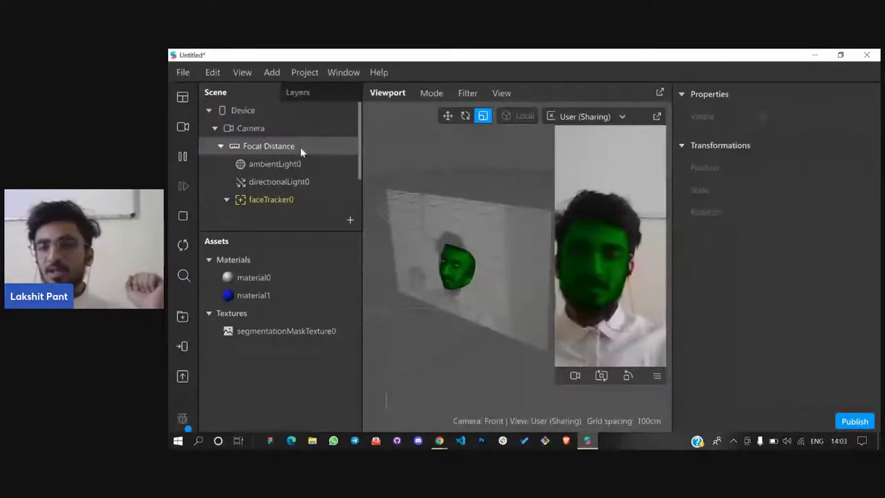
click(300, 128)
click(868, 256)
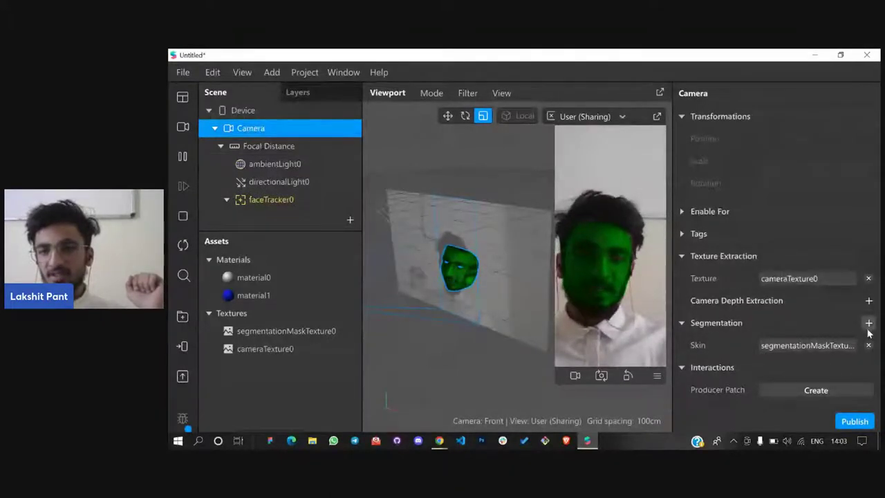
click(868, 323)
click(774, 344)
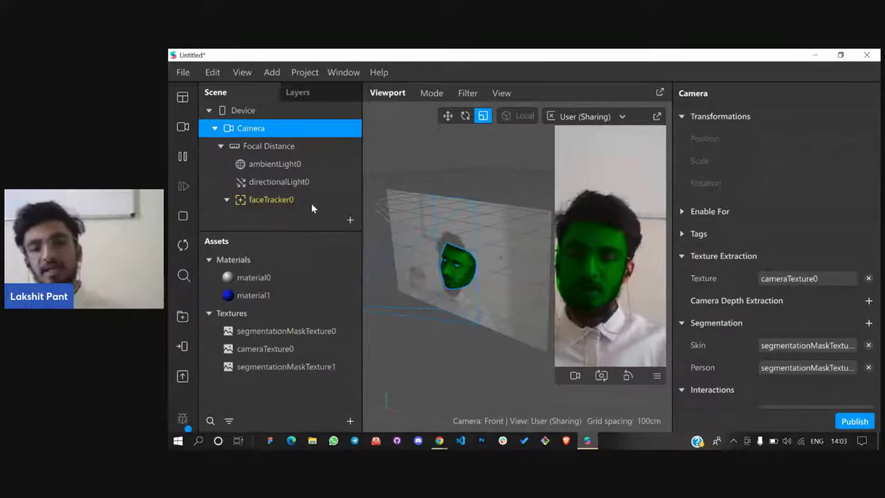
Add a rectangle to the scene and make it fill the full width and height
click(349, 220)
text(d)
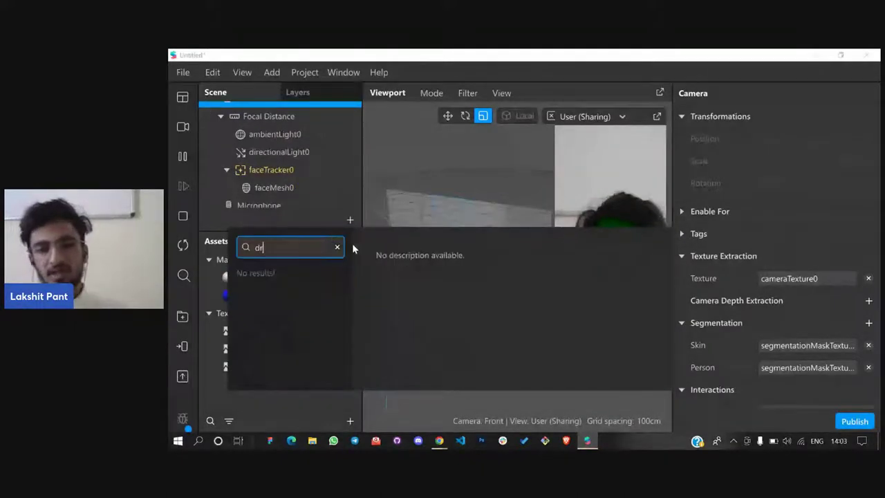
key(Return)
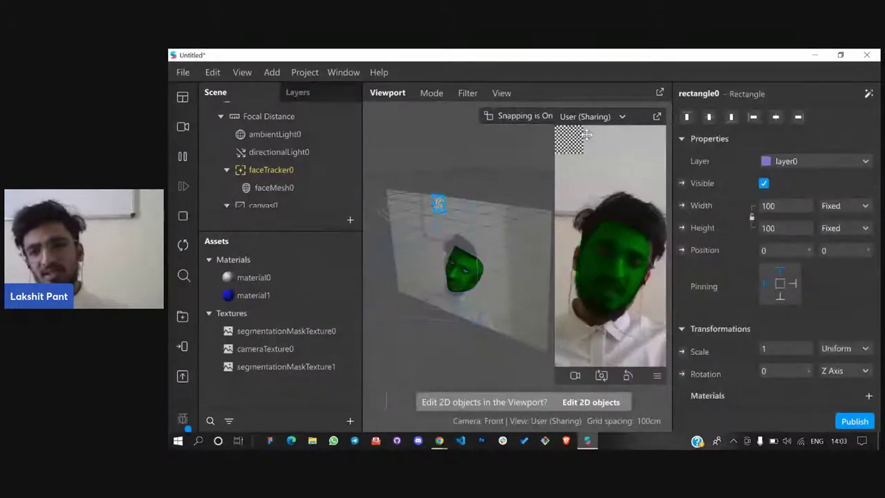
click(786, 204)
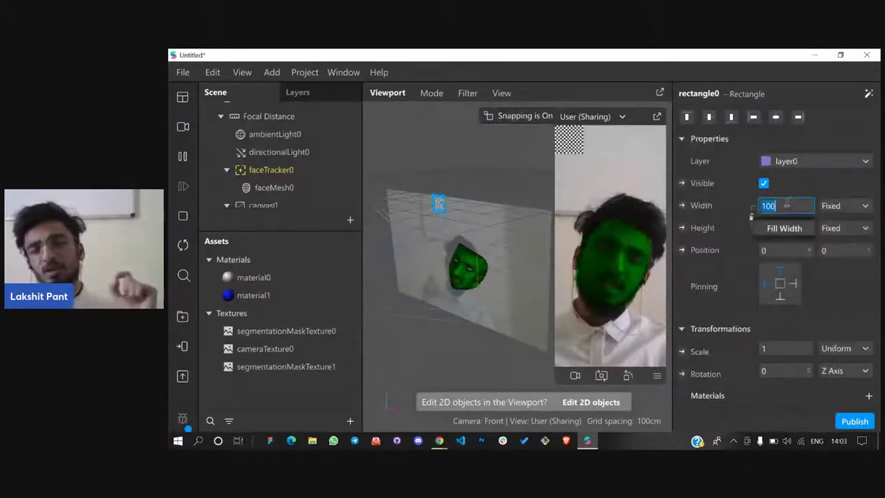
click(782, 229)
click(781, 230)
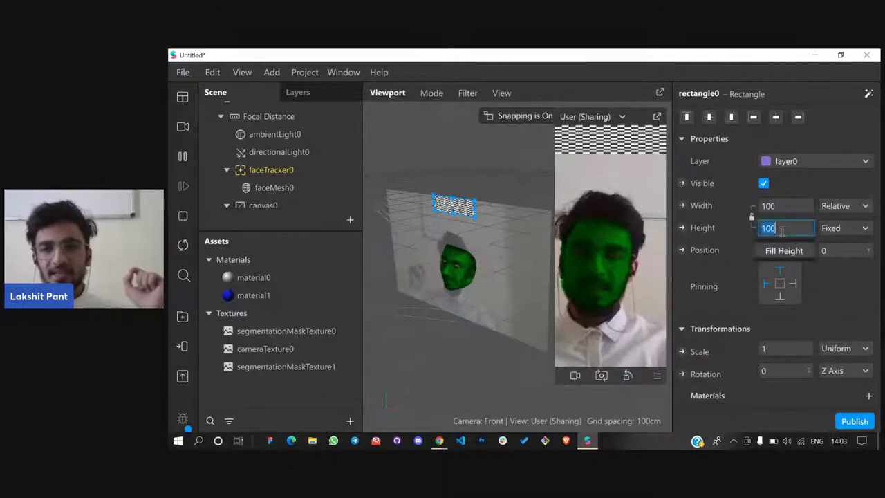
click(785, 250)
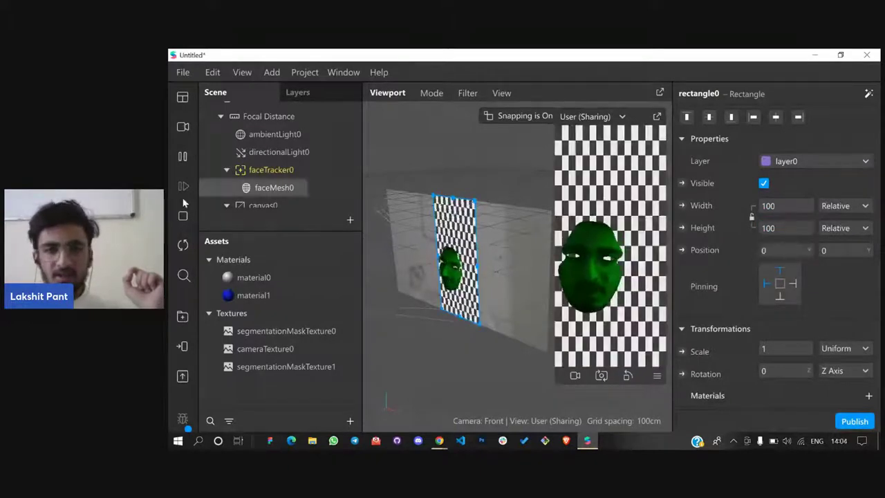
Examine the face mesh's Enable For settings and material0's advanced render options, checking how the mesh sits against the rectangle
click(275, 187)
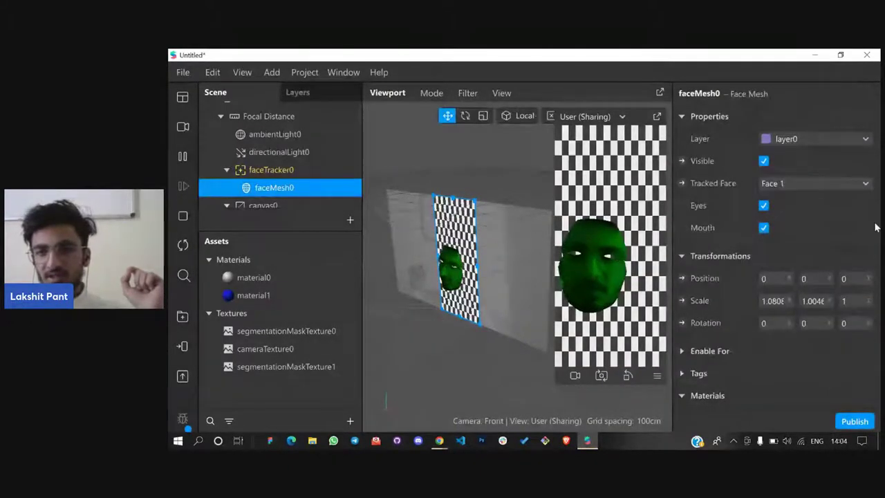
scroll(685, 360, down, 3)
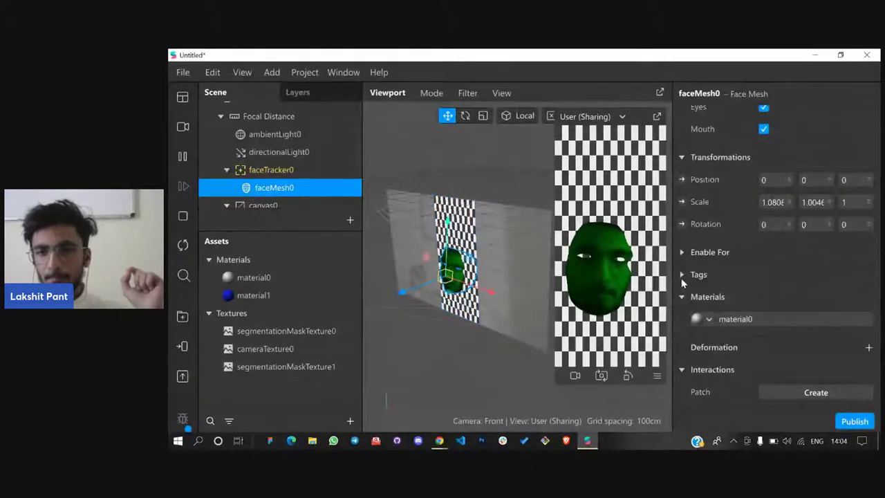
click(682, 253)
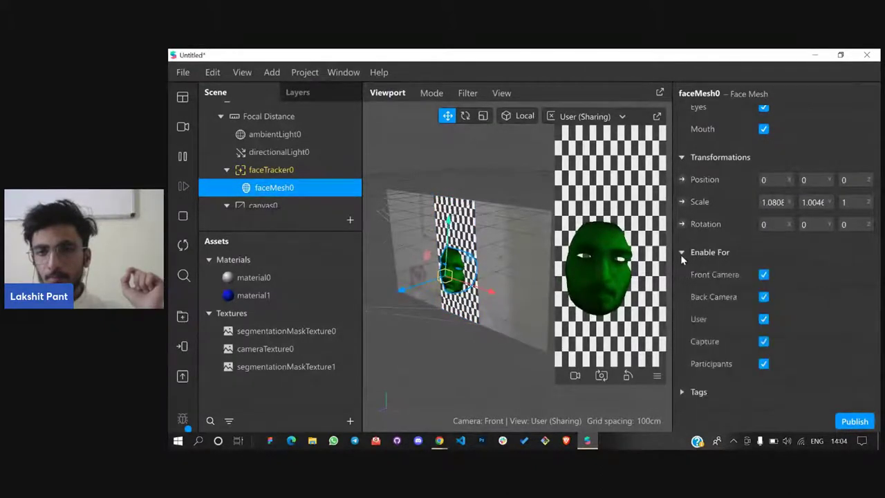
click(681, 253)
click(259, 277)
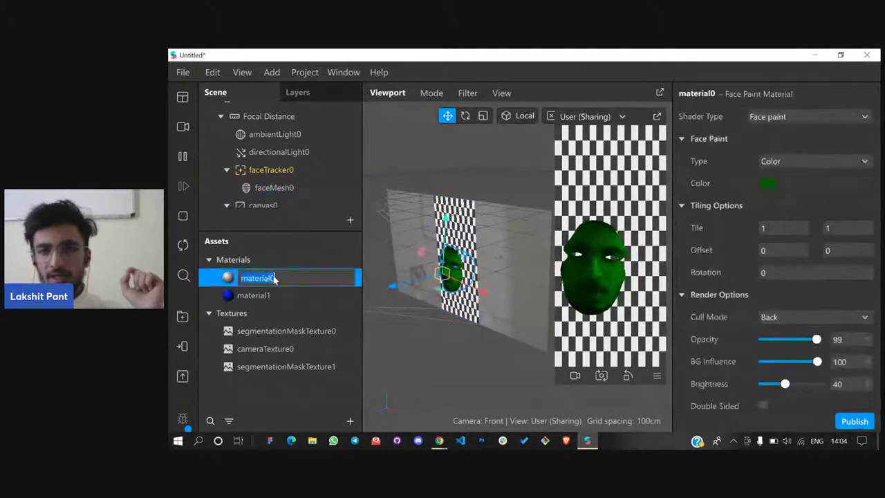
scroll(795, 228, down, 2)
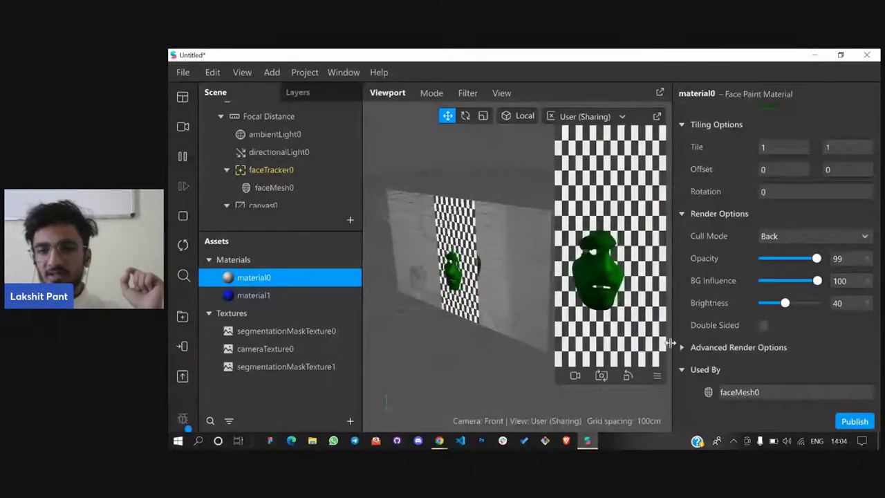
click(682, 348)
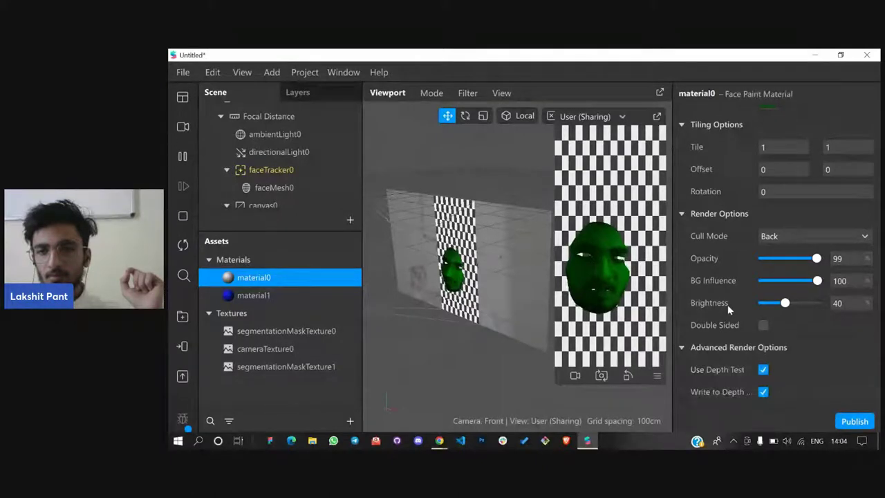
drag(526, 270, 404, 279)
drag(457, 278, 459, 273)
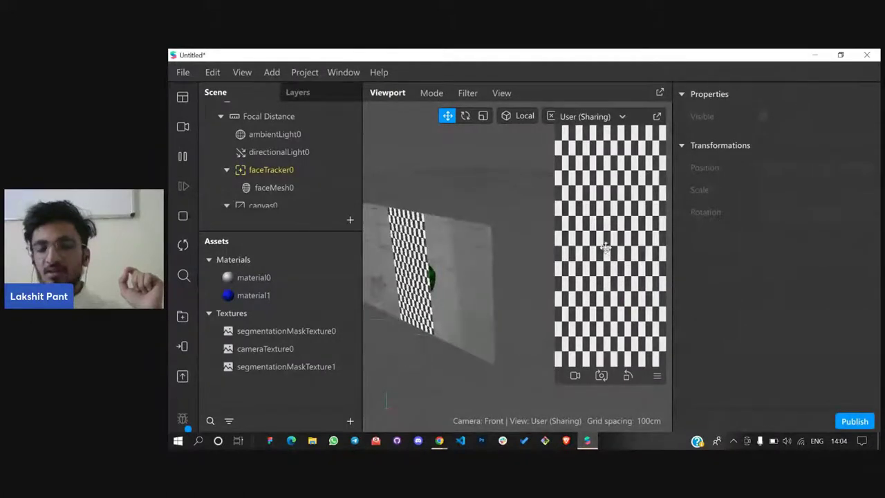
Check the broadcast page in StreamYard and return to the Spark AR Studio scene
click(816, 58)
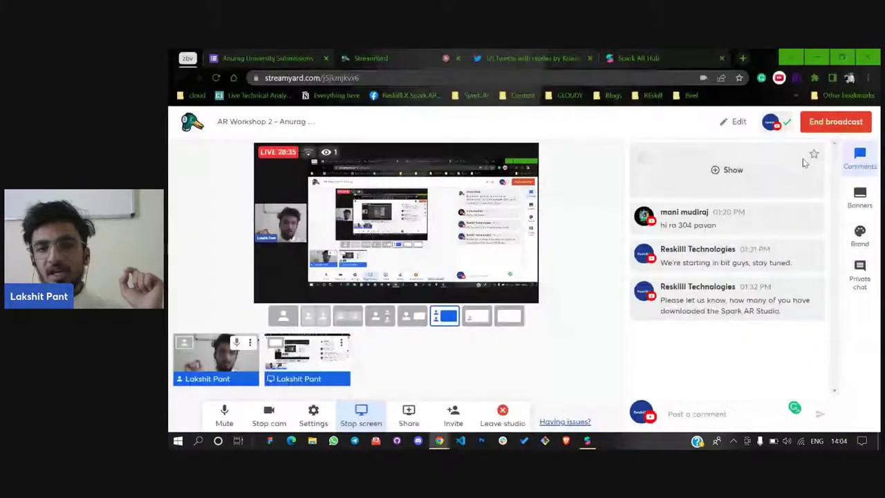
click(587, 441)
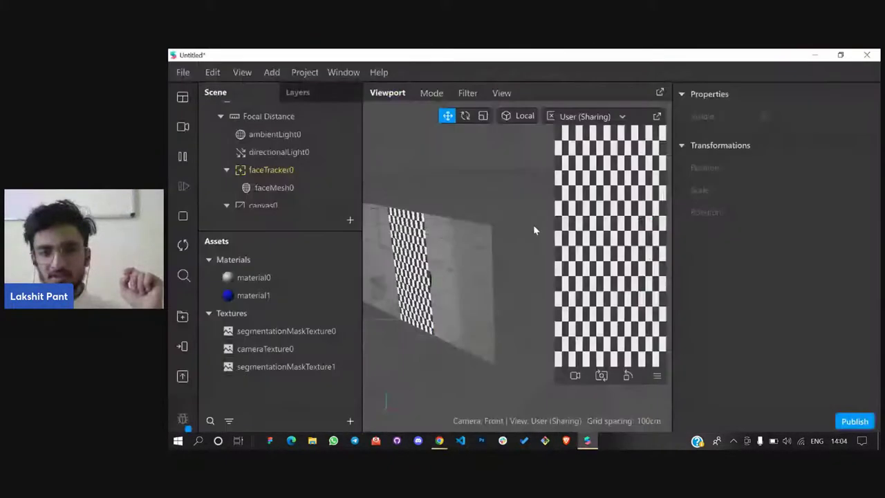
Rename the canvas rectangle as Clone_rec and give it a new material
scroll(315, 204, down, 1)
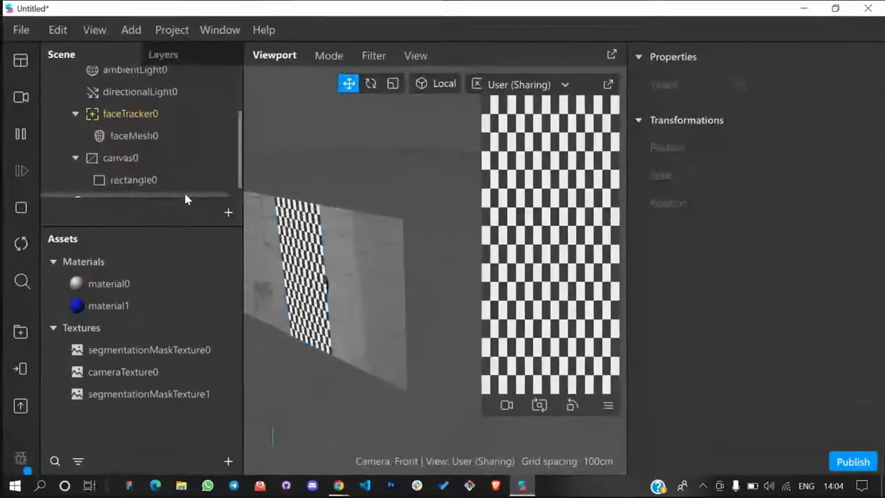
scroll(185, 199, down, 1)
double_click(161, 165)
text(Clom)
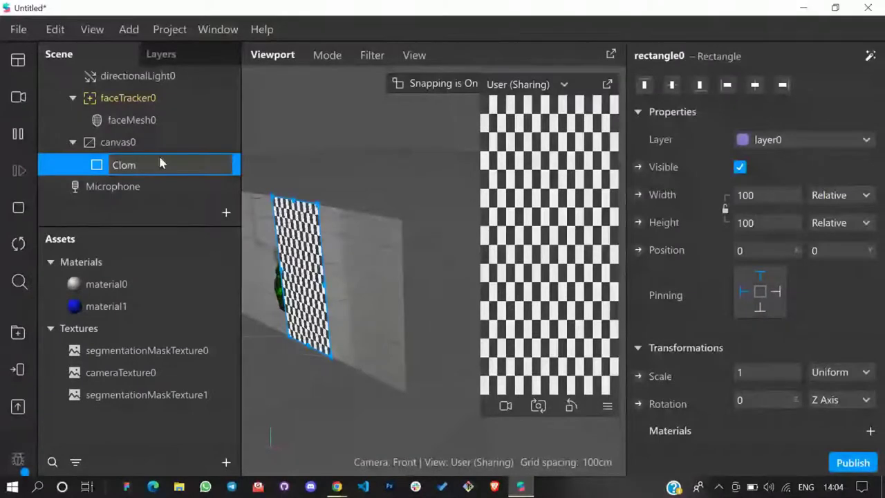
text(-)
key(BackSpace)
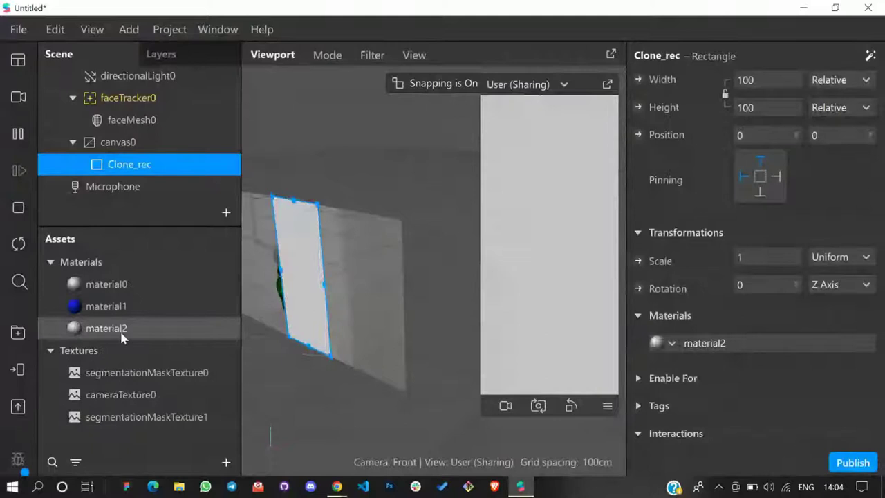
Rename the rectangle's new material as Clone_mat
double_click(111, 328)
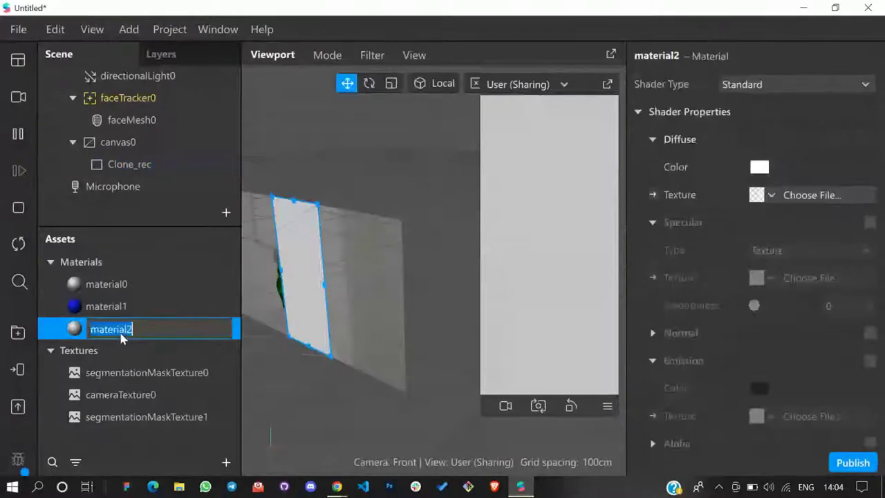
text(C)
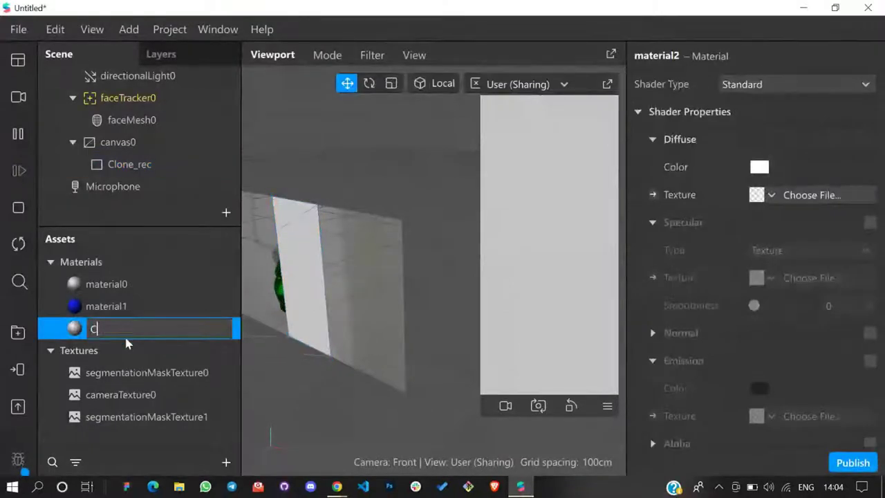
text(lone)
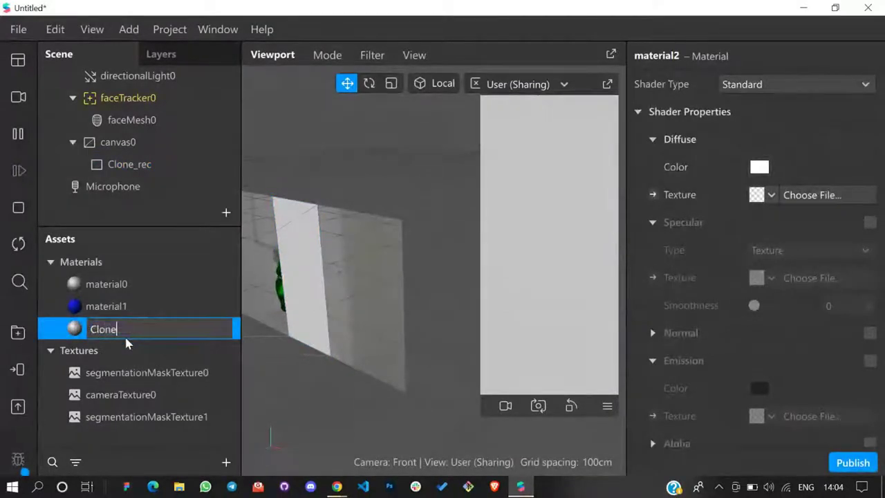
text(_mat)
key(Return)
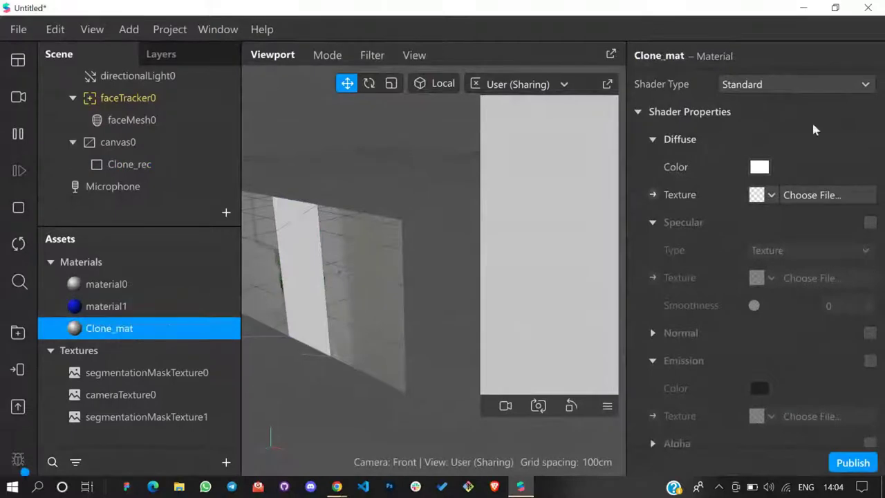
Apply cameraTexture0 as Clone_mat's diffuse texture and enable its alpha with a segmentation mask texture
click(769, 195)
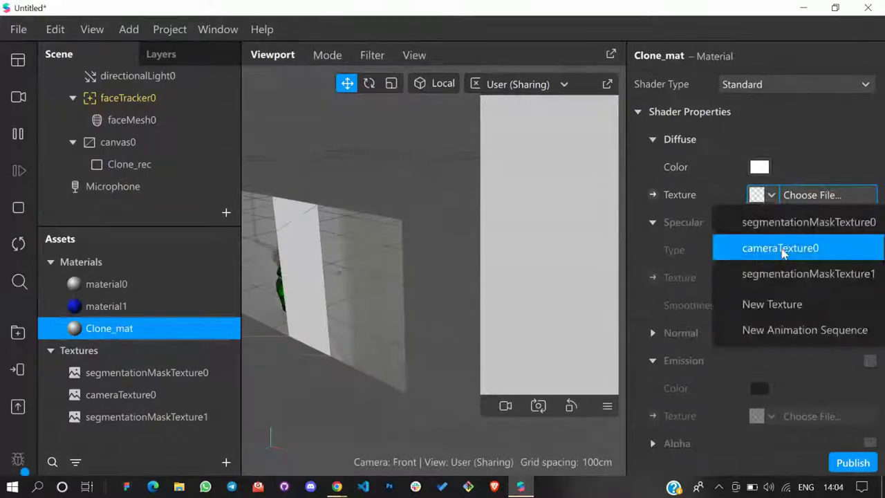
click(783, 248)
scroll(799, 287, down, 3)
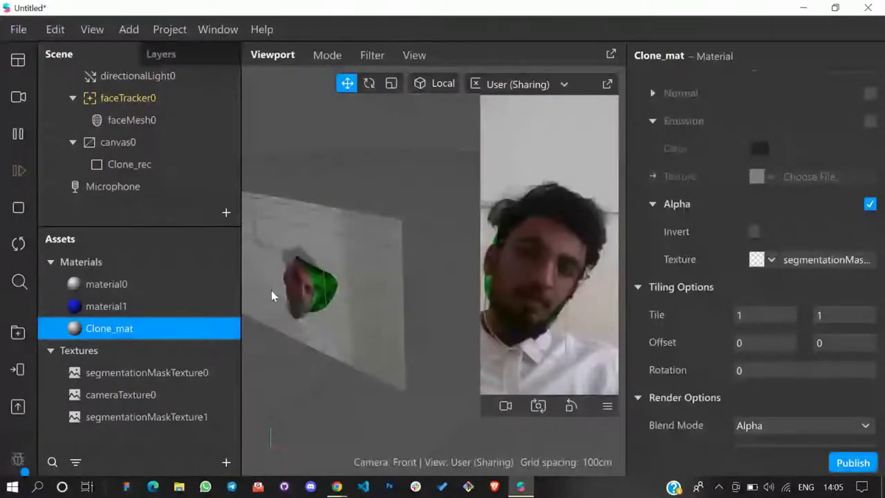
Scale the Clone_rec rectangle uniformly to 0.5 and move it to about X 181.5, Y 274
click(131, 164)
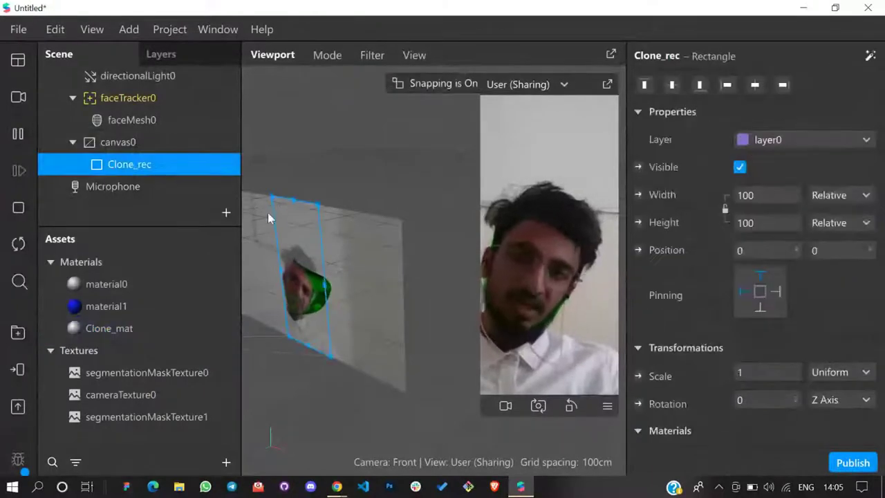
scroll(802, 263, down, 3)
click(754, 224)
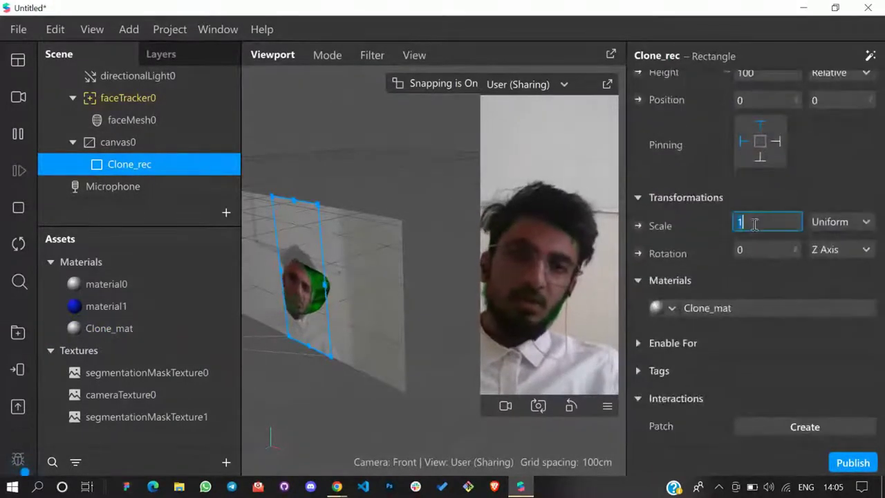
text(0.)
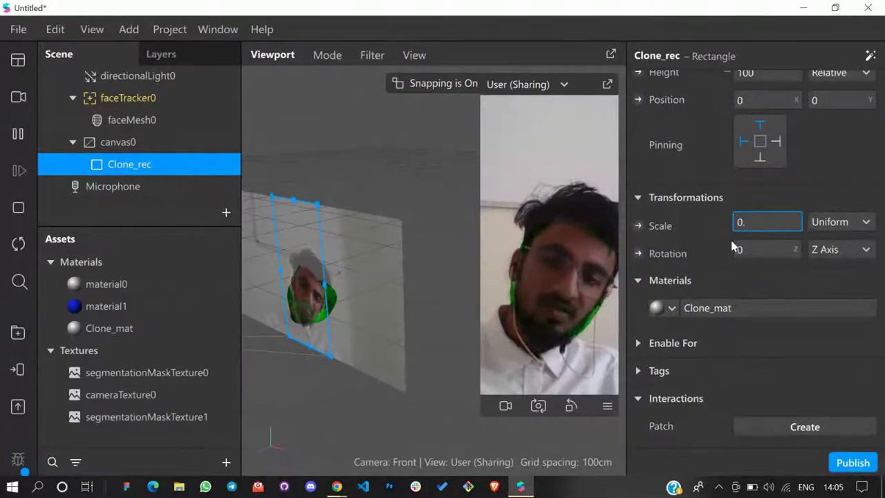
text(5)
drag(294, 249, 324, 314)
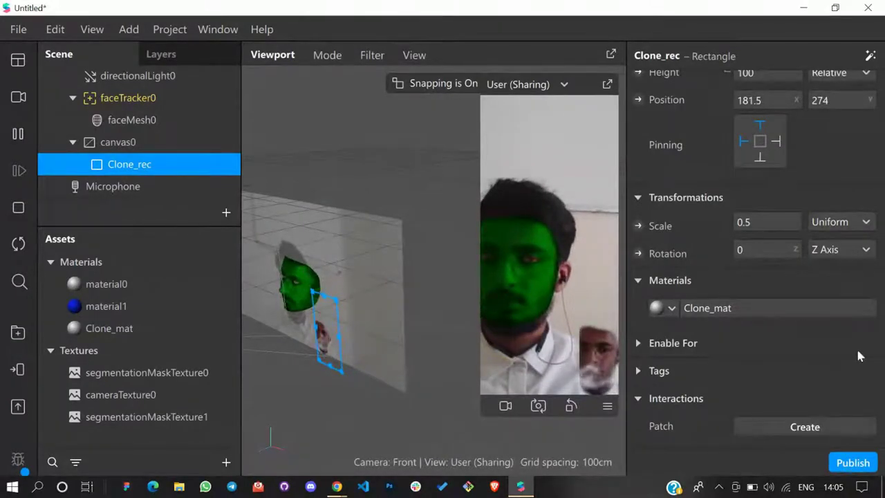
Try to resize the Clone_rec rectangle freehand from its corner in the viewport
scroll(855, 352, up, 3)
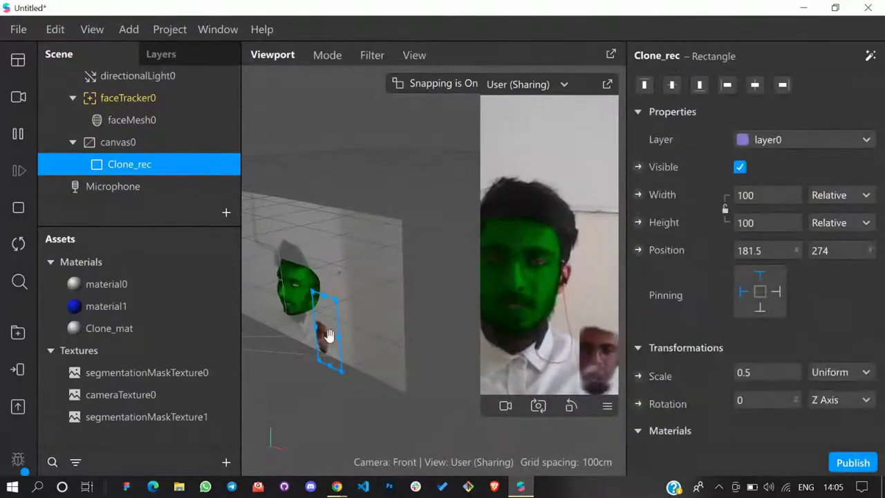
drag(334, 300, 327, 312)
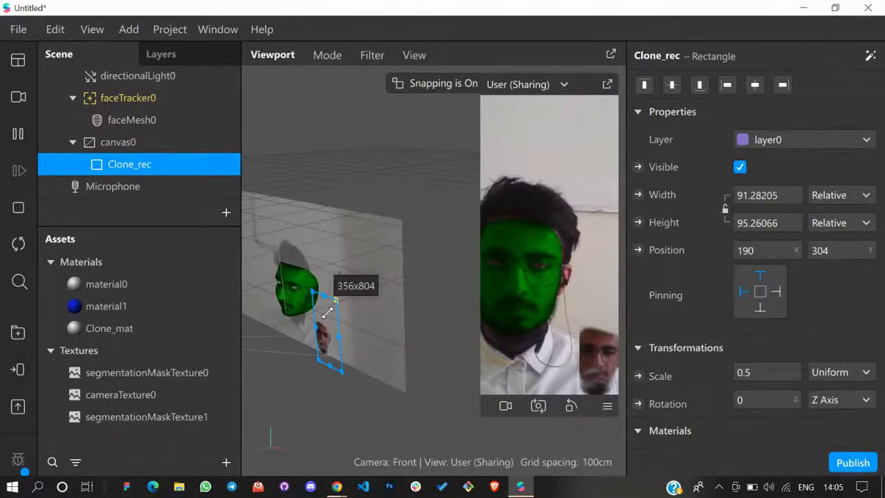
drag(327, 313, 333, 336)
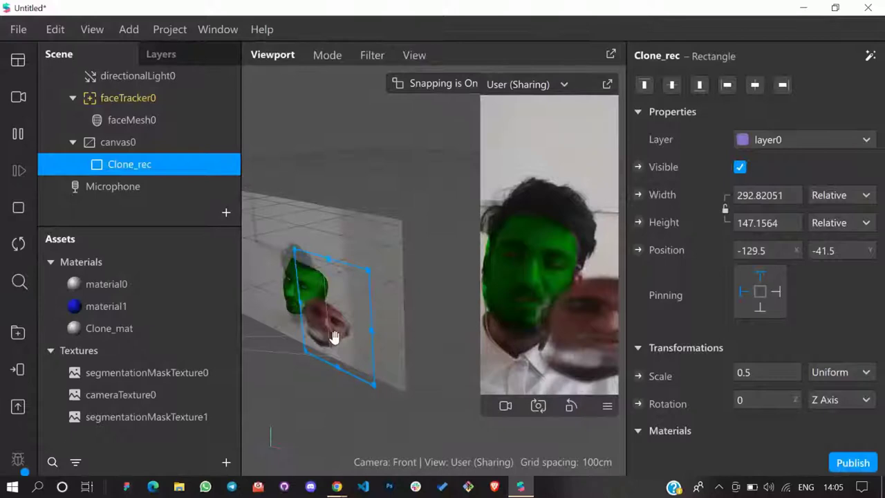
Delete the face tracker together with its face mesh from the scene
click(139, 99)
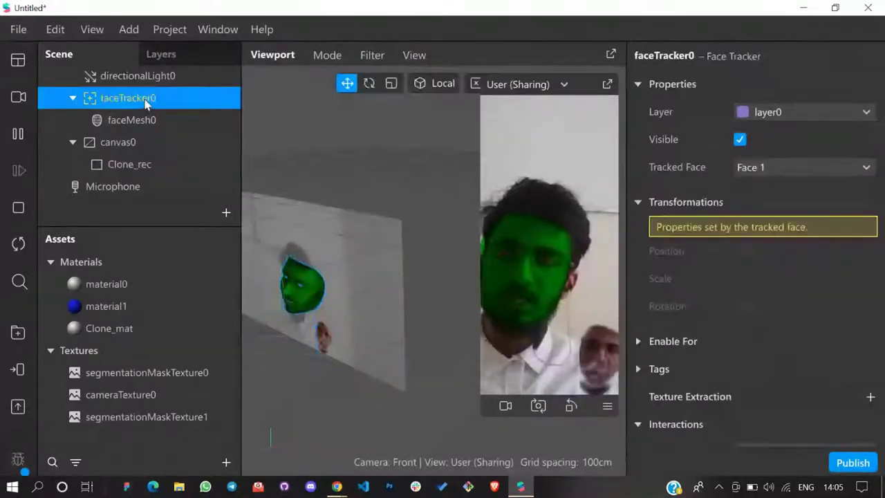
right_click(143, 101)
click(212, 174)
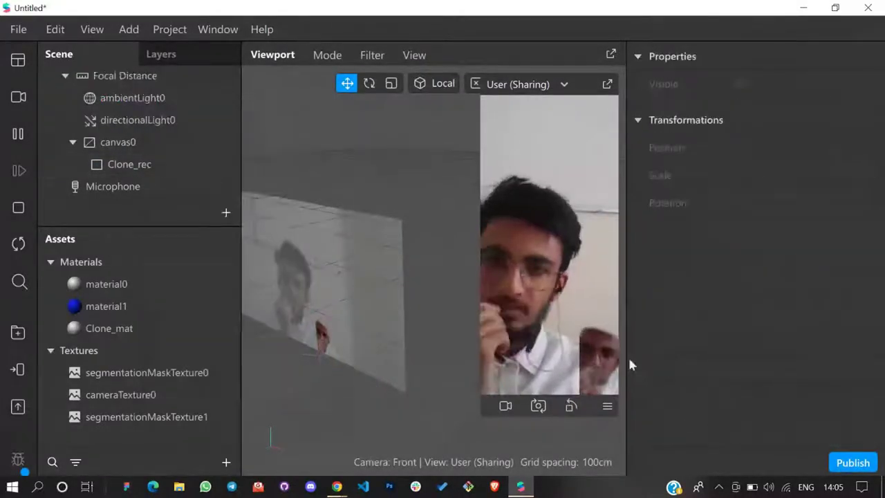
Move the Clone_rec rectangle up above the person's head, to about X 112.5, Y -336
click(131, 166)
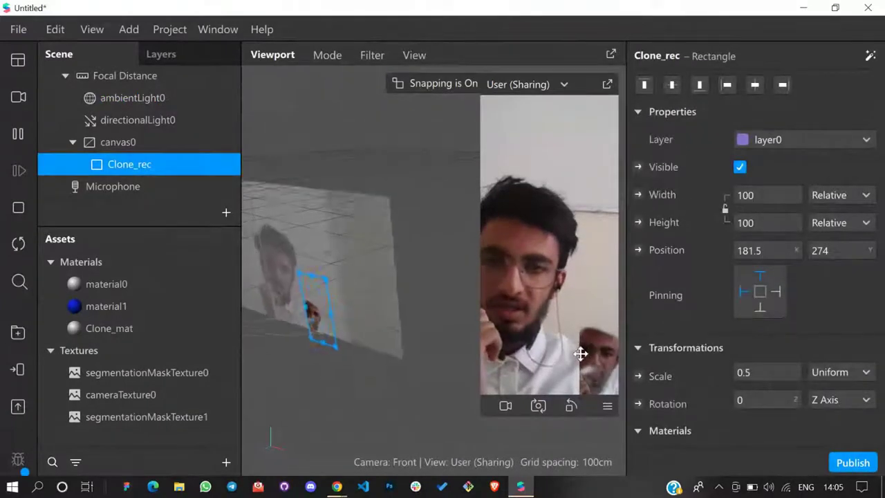
drag(311, 331, 299, 188)
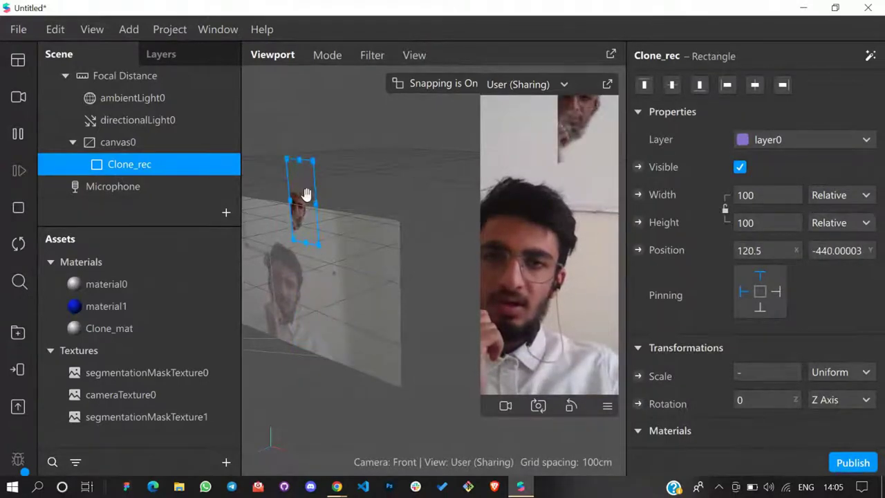
drag(306, 194, 306, 198)
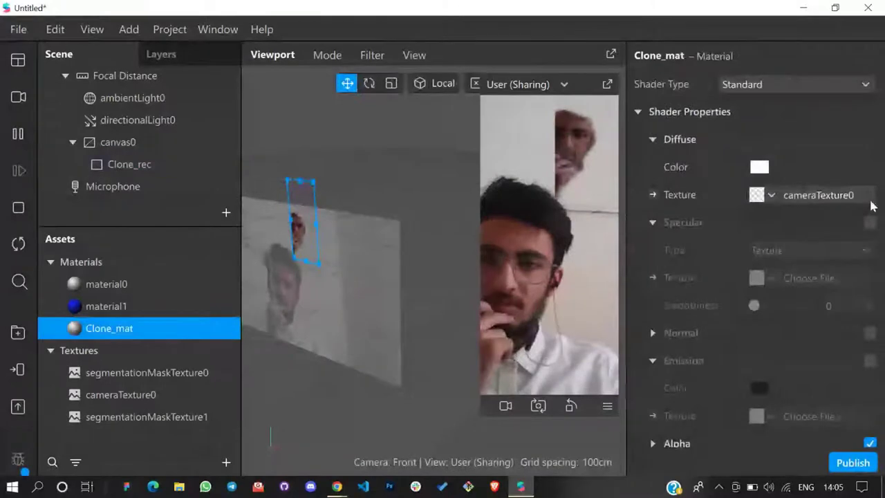
Set the Clone_mat material's shader type to Flat
click(788, 84)
click(774, 90)
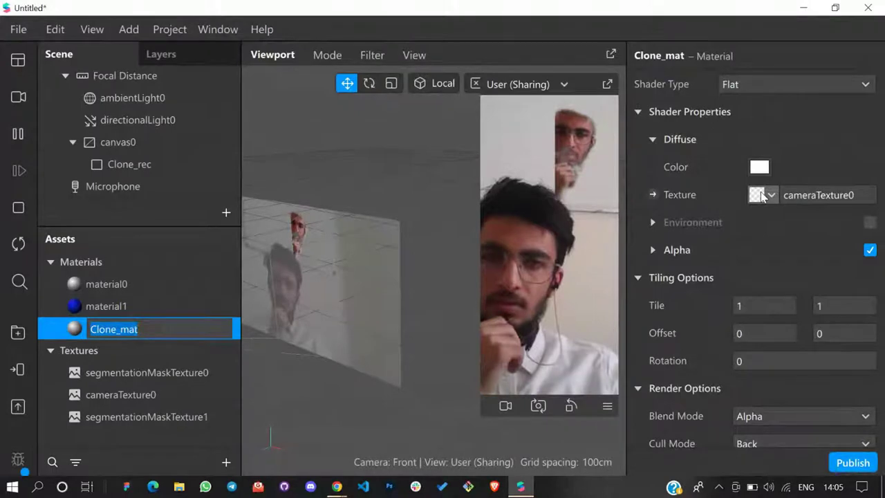
key(Return)
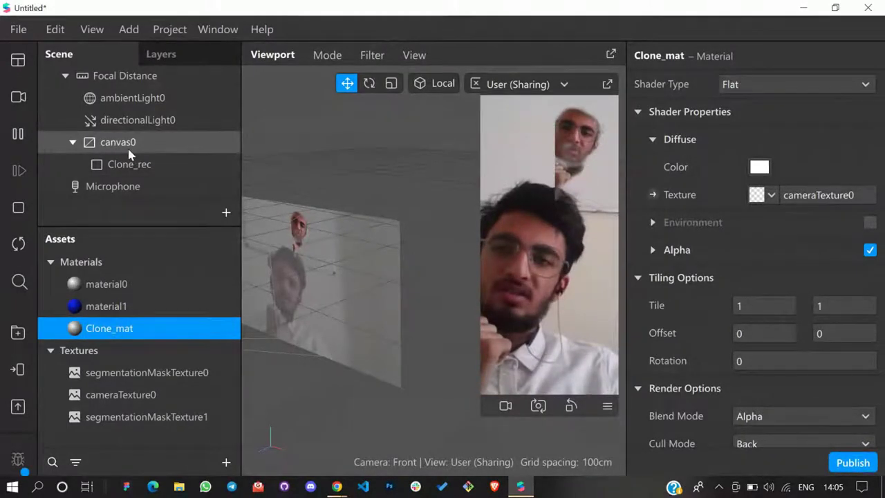
Delete segmentationMaskTexture0 and set Clone_mat's alpha texture to segmentationMaskTexture1
click(219, 431)
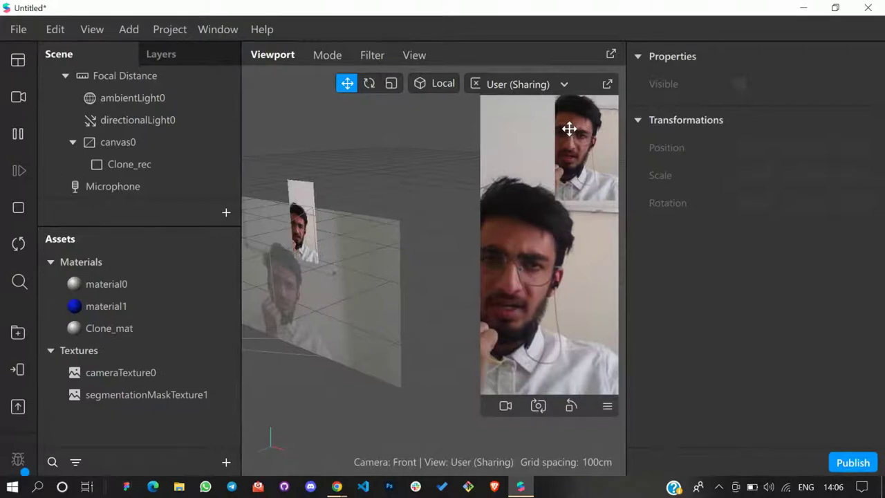
click(129, 164)
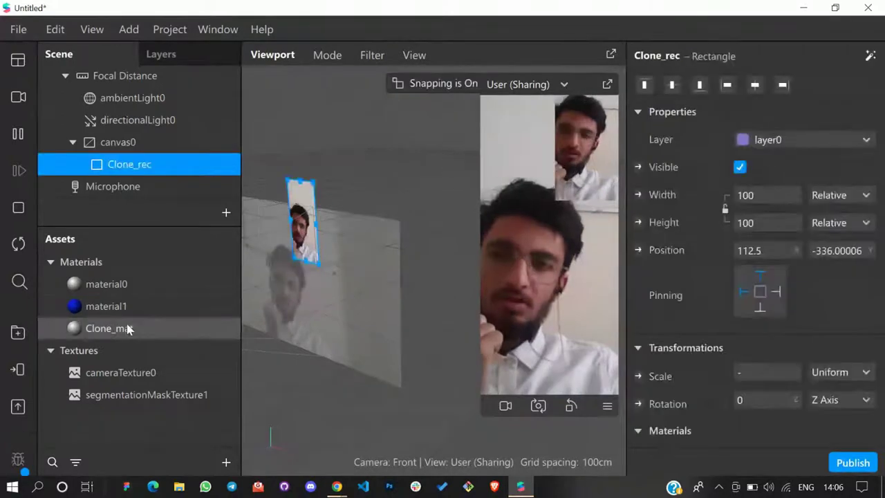
double_click(199, 329)
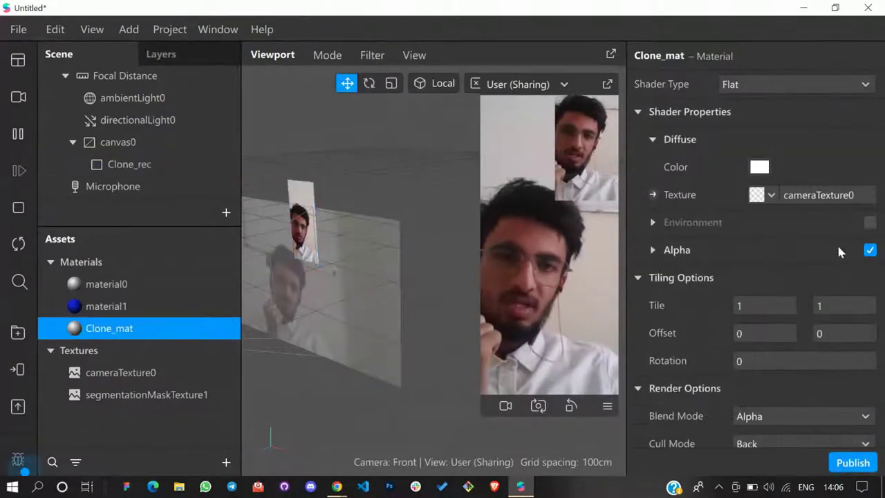
click(654, 250)
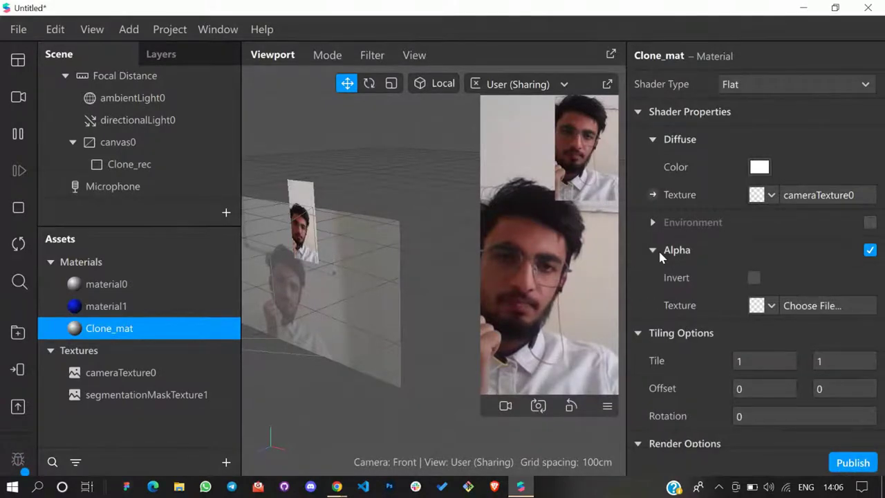
click(771, 305)
click(815, 346)
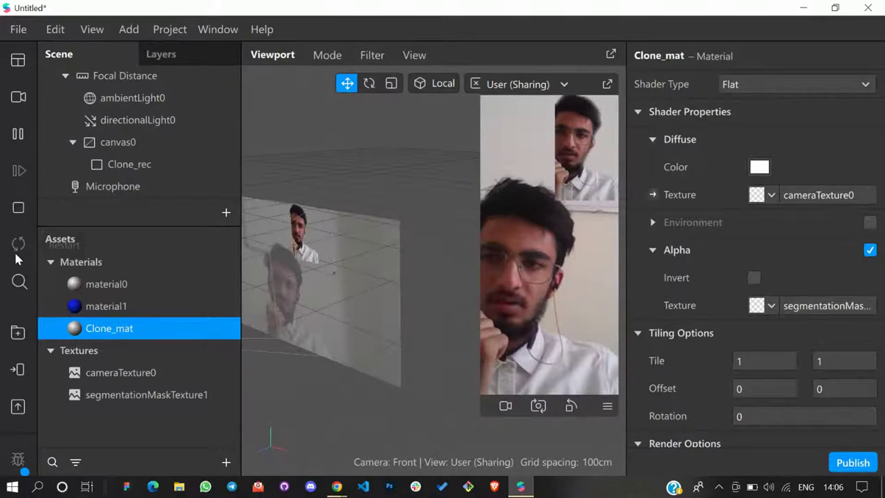
Duplicate Clone_rec and place the two clones side by side low in the frame, at about X 97.5, Y 211 and X -73.5, Y 174
mouse_move(299, 235)
mouse_down()
mouse_move(296, 313)
mouse_move(304, 291)
mouse_up()
right_click(168, 174)
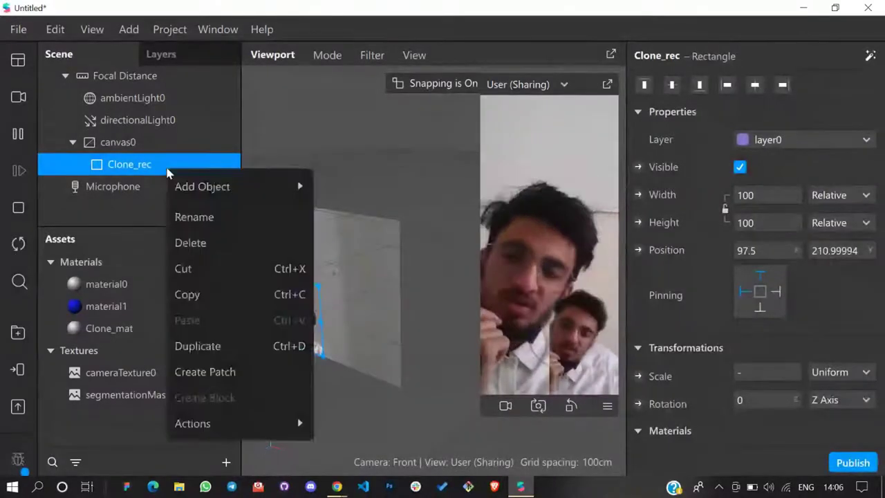
click(235, 342)
drag(311, 311, 283, 306)
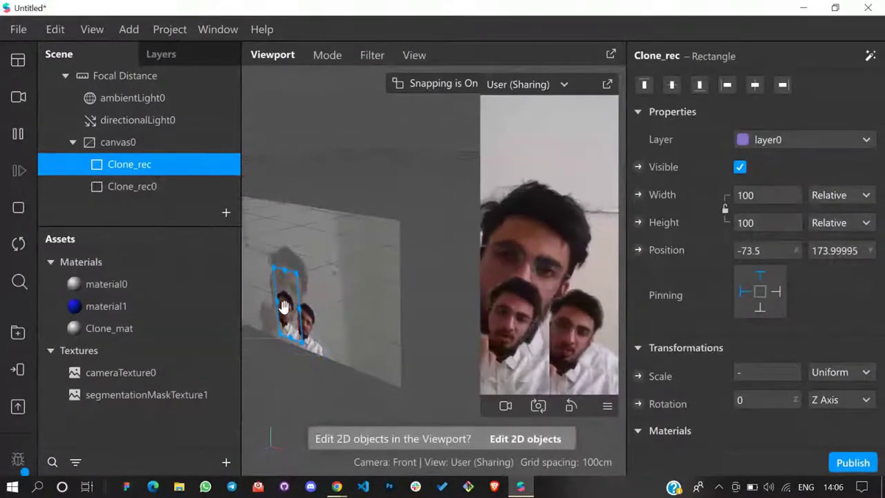
Delete canvas0 with both clone rectangles from the scene
click(73, 142)
click(119, 164)
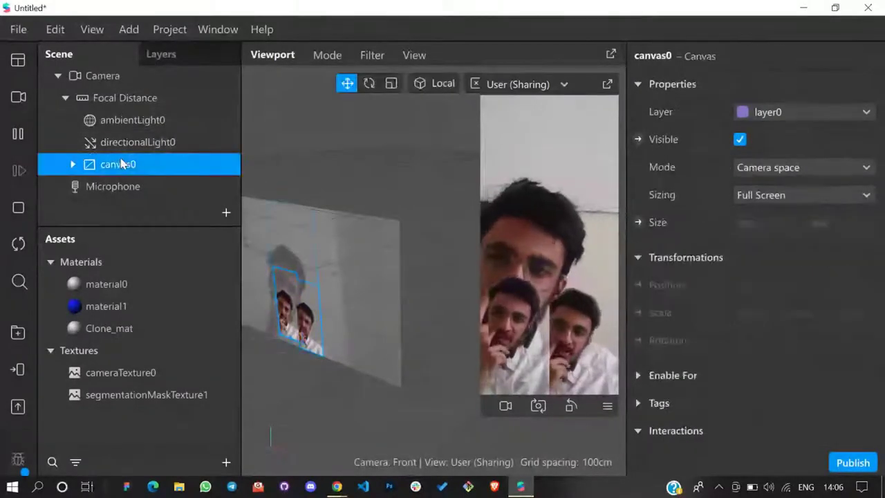
right_click(123, 163)
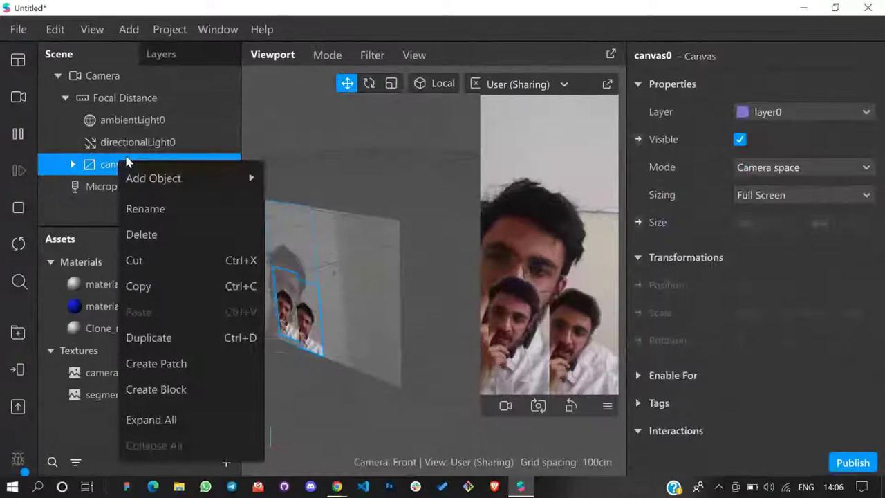
click(168, 236)
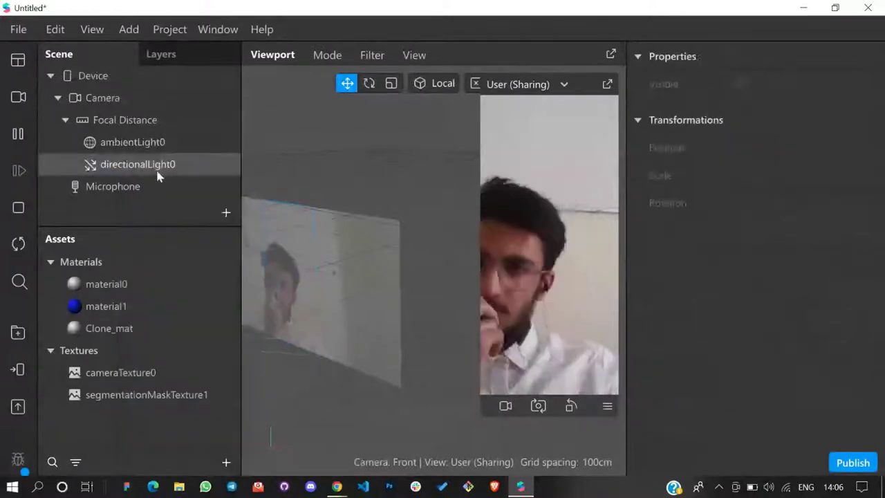
Remove material0, material1 and Clone_mat from the assets
double_click(134, 282)
key(shift+Down)
key(shift+Down)
right_click(127, 300)
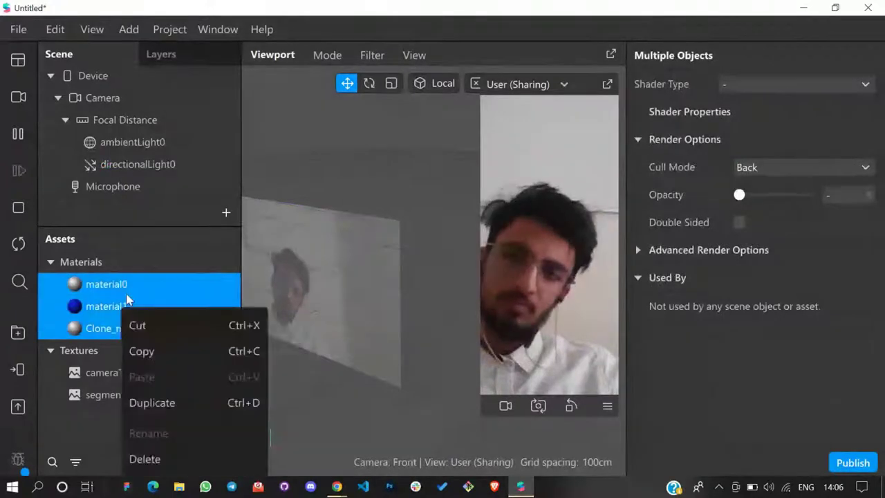
click(206, 327)
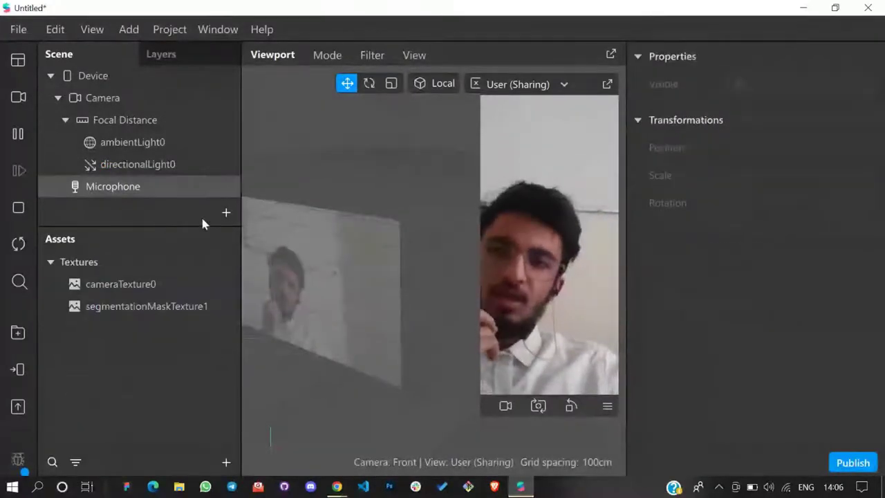
Add a rectangle to the scene and make it fill the canvas's full width and height
click(226, 212)
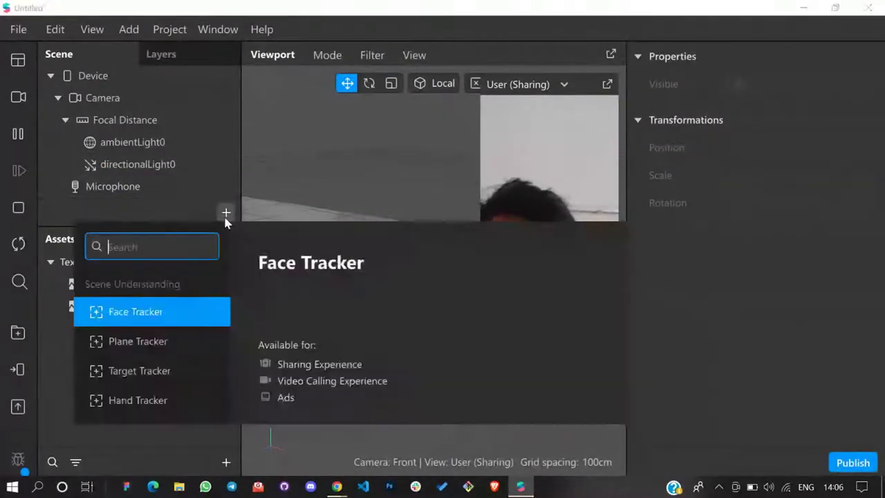
text(re)
click(164, 283)
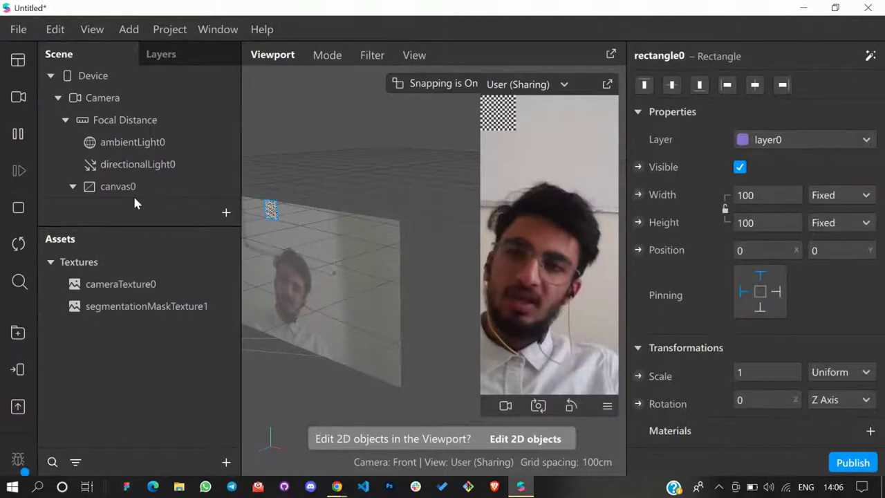
click(764, 230)
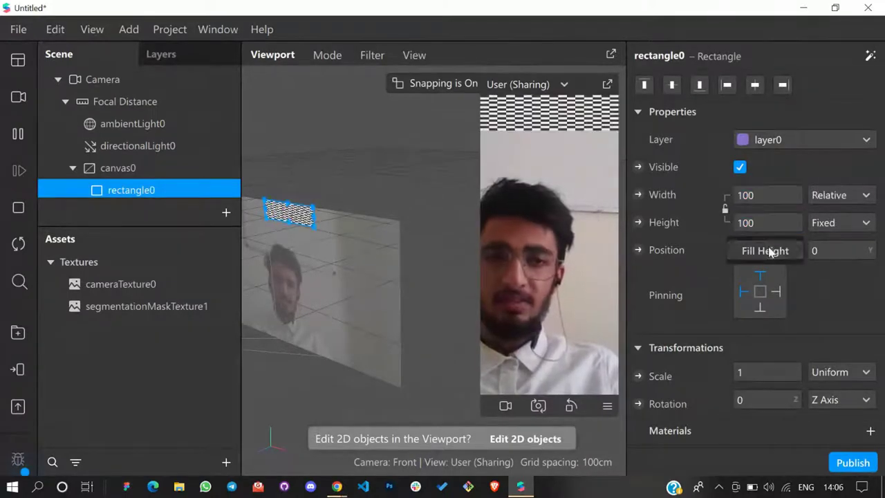
click(766, 251)
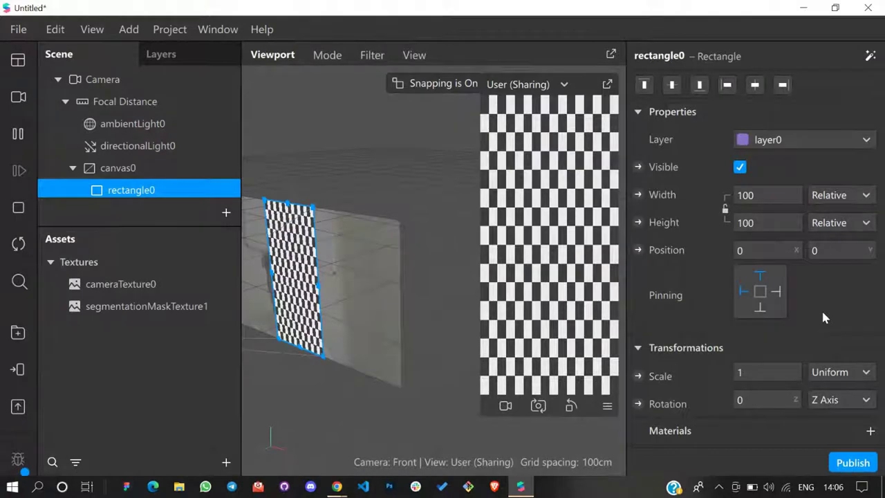
Give the rectangle a new material named bgmat with the Flat shader type
click(870, 430)
text(bg)
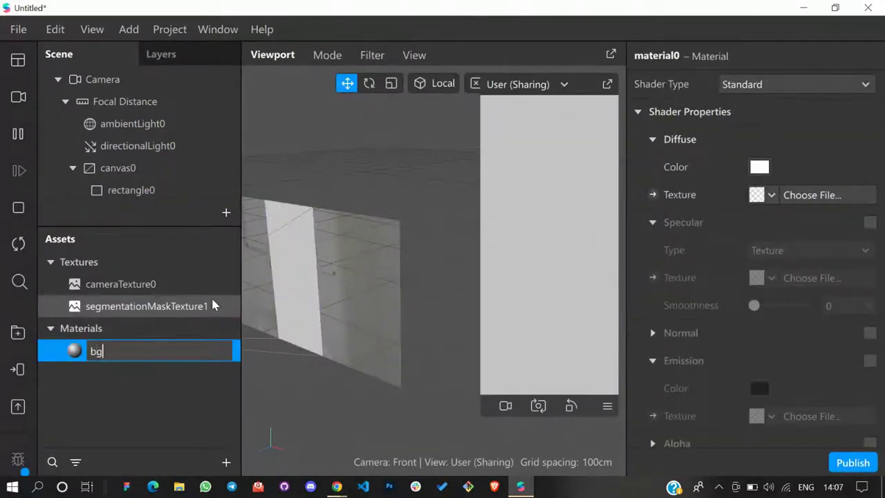
text(mat)
key(Return)
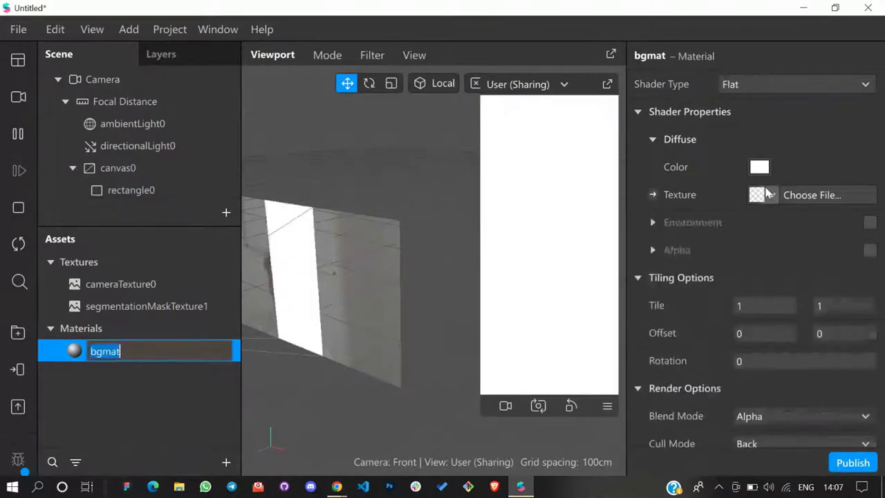
click(767, 194)
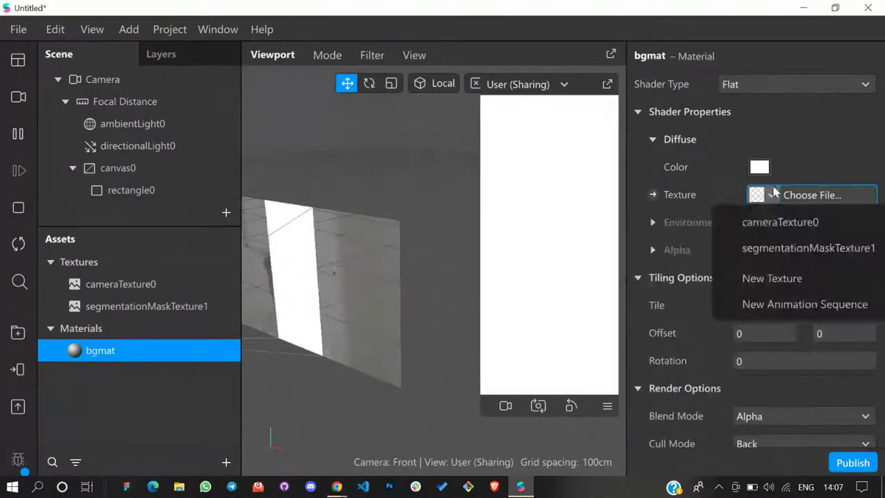
click(779, 221)
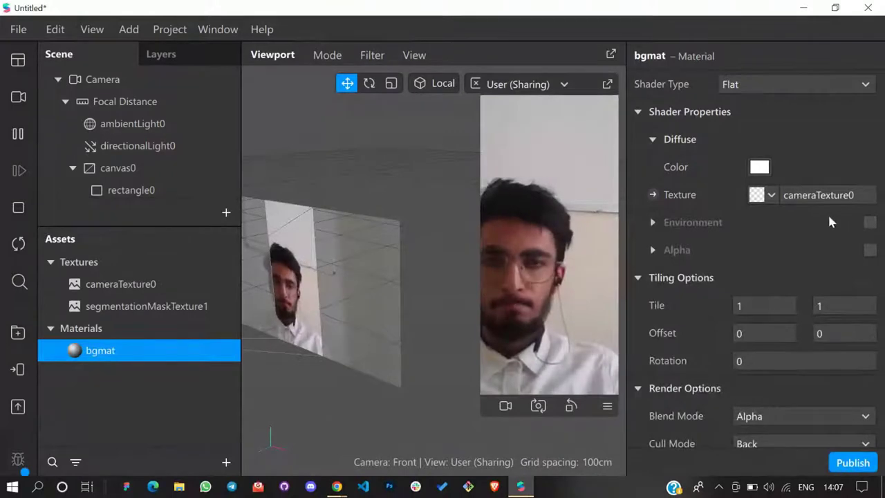
click(768, 197)
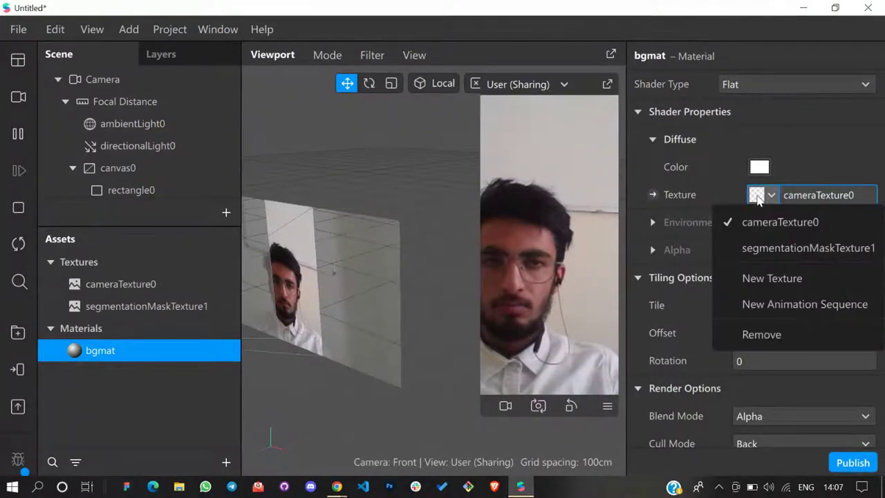
Rename the rectangle as bg, duplicate it, and name the copy front
double_click(154, 173)
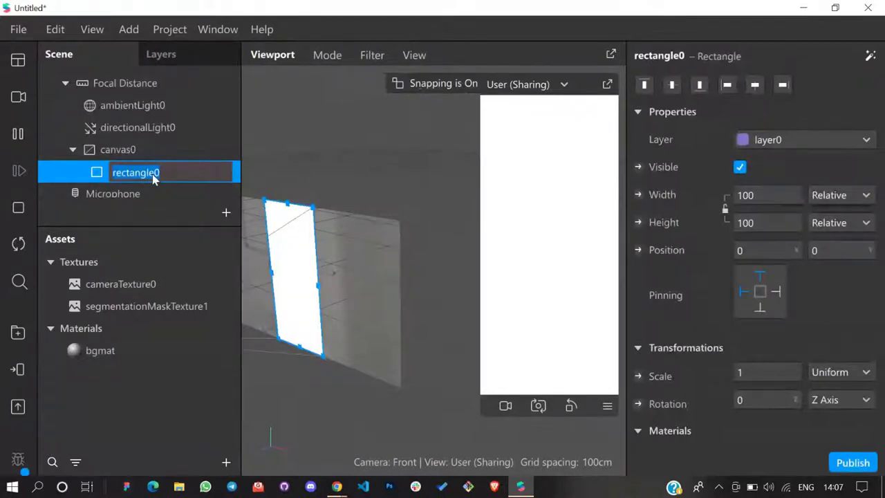
text(bg)
key(Return)
key(ctrl+d)
text(f)
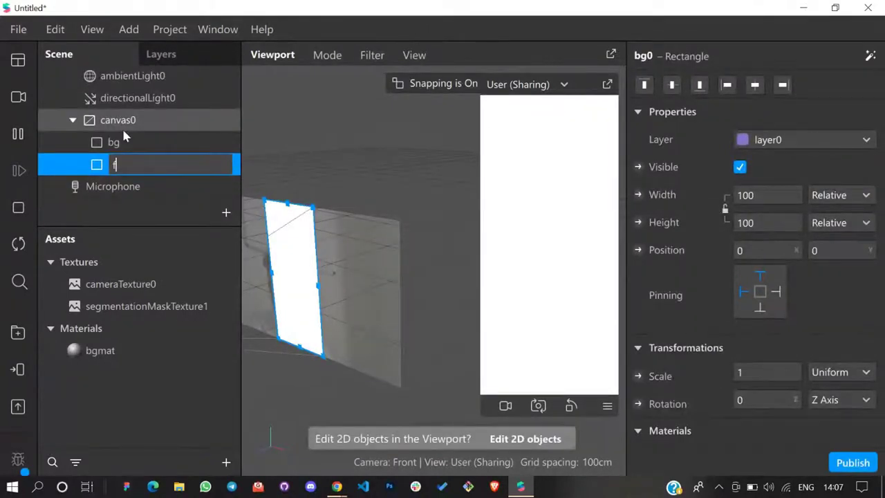
text(ront)
key(Return)
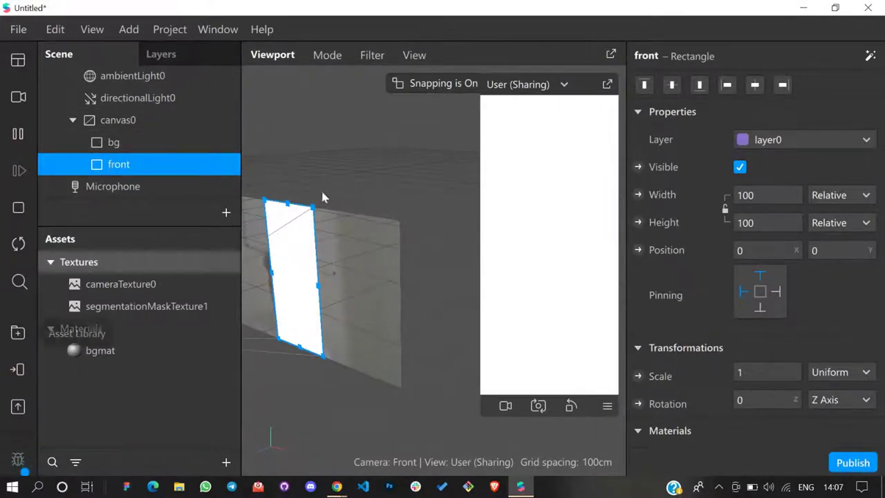
Replace the front rectangle's material with a new one named front_mat
scroll(835, 374, down, 3)
click(670, 339)
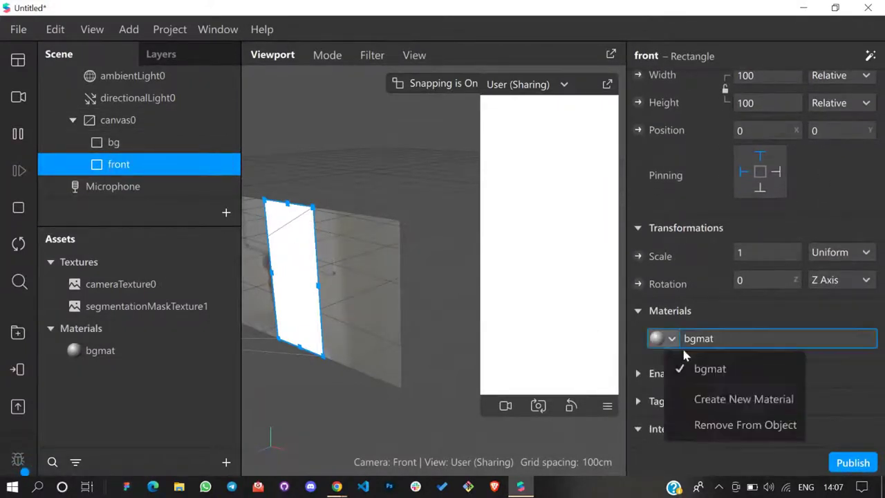
click(702, 396)
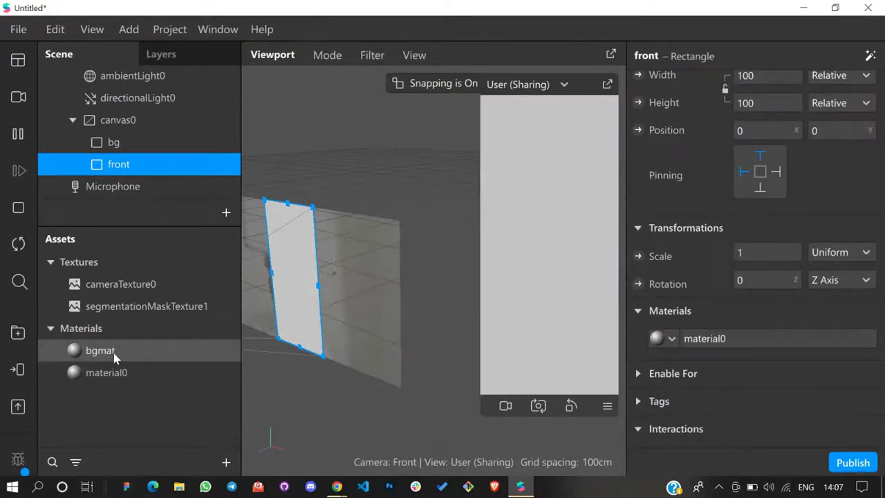
click(118, 373)
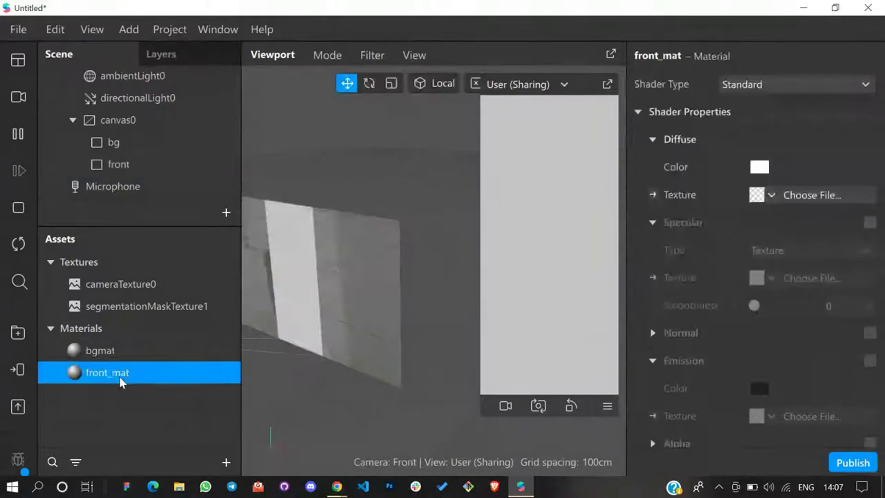
Set front_mat to the Flat shader with cameraTexture0 as its diffuse texture and segmentationMaskTexture1 as its alpha texture
click(795, 84)
click(760, 107)
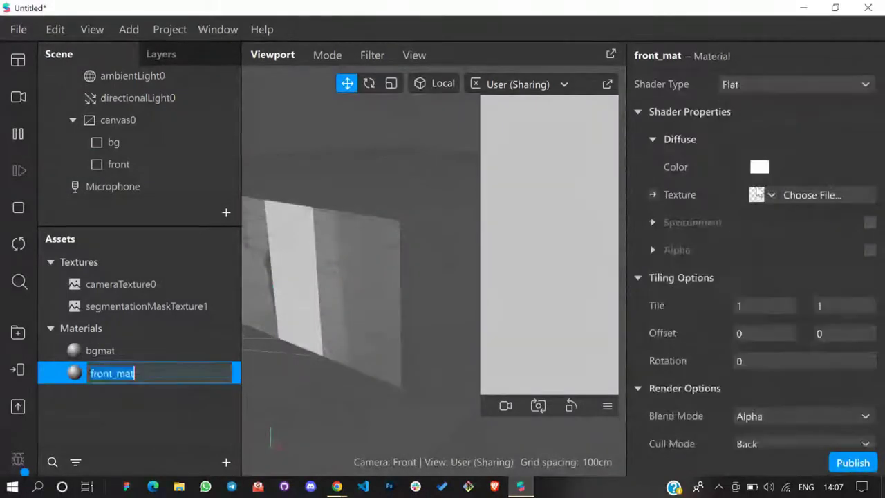
click(771, 195)
click(802, 223)
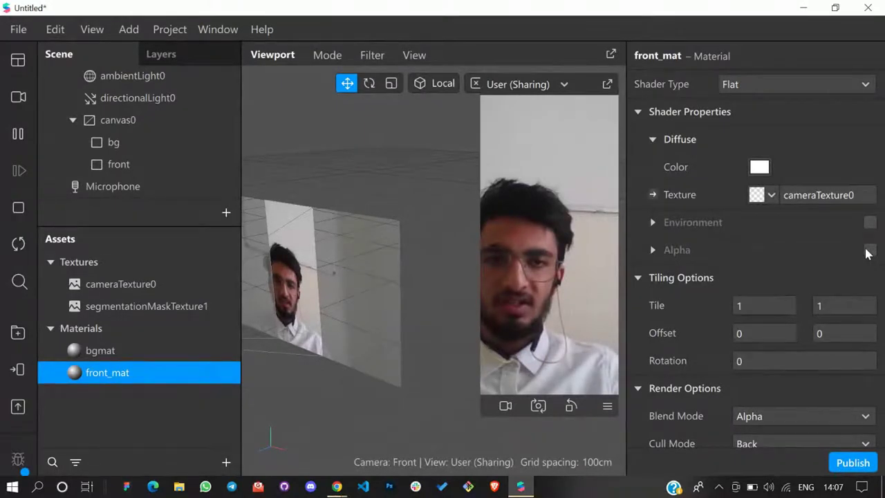
Set bgmat's diffuse color to a pinkish red
key(Up)
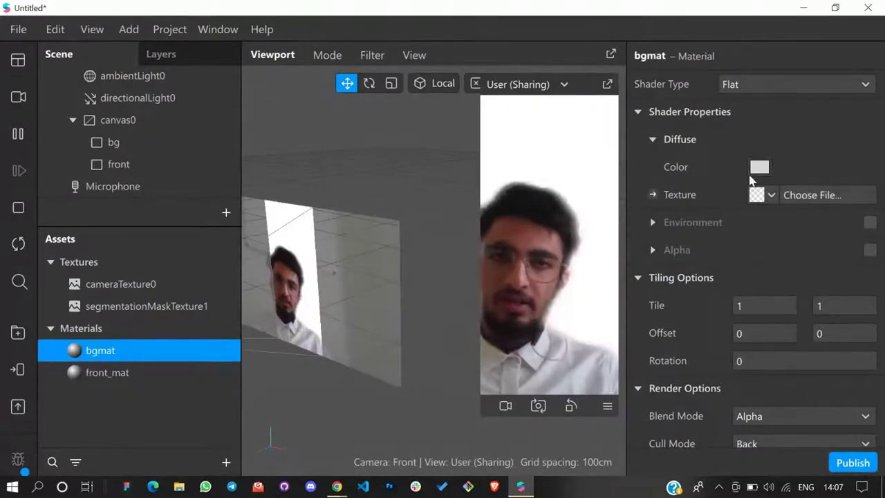
click(758, 167)
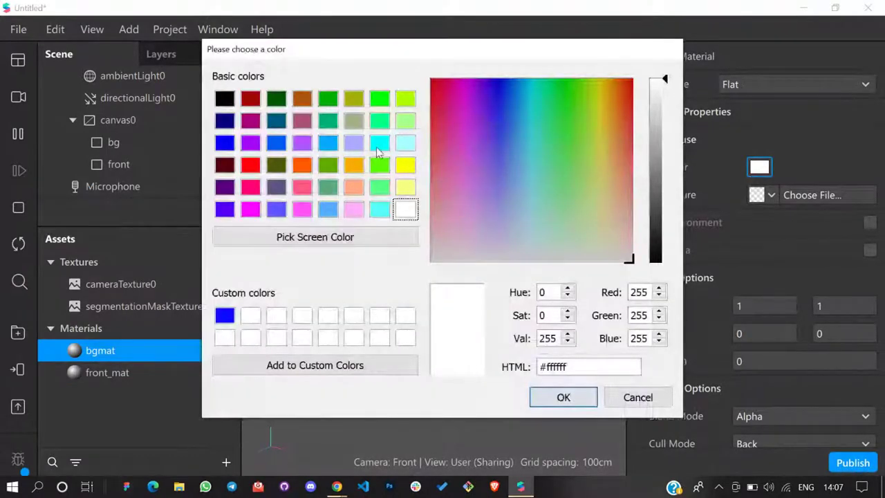
key(Escape)
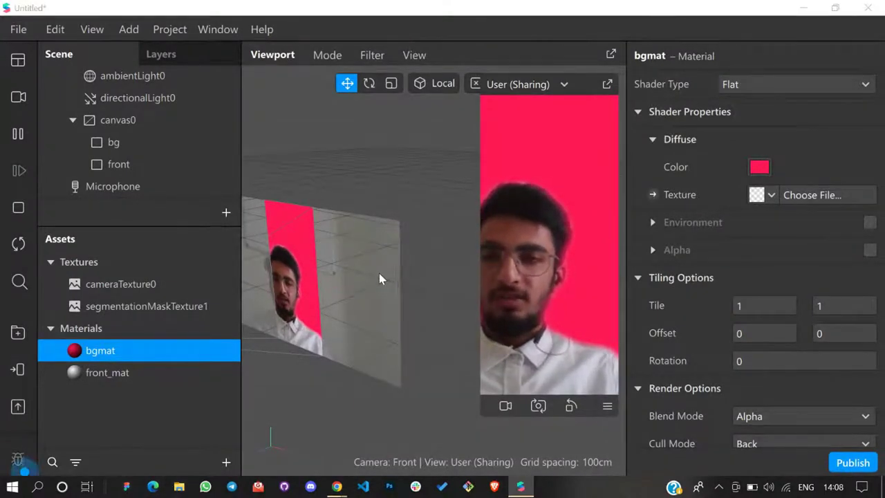
Import the sunset photo IMG20210921061718.jpg from the recent files in File Explorer into the project's textures
key(super+e)
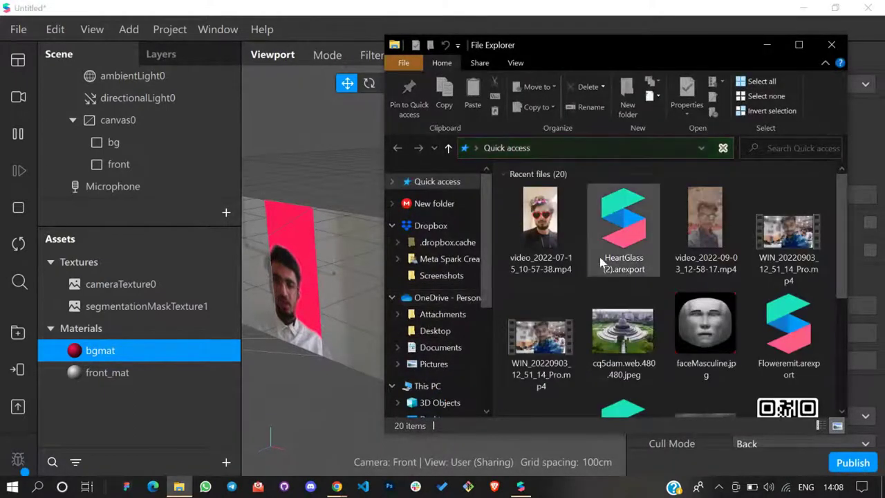
scroll(533, 278, down, 1)
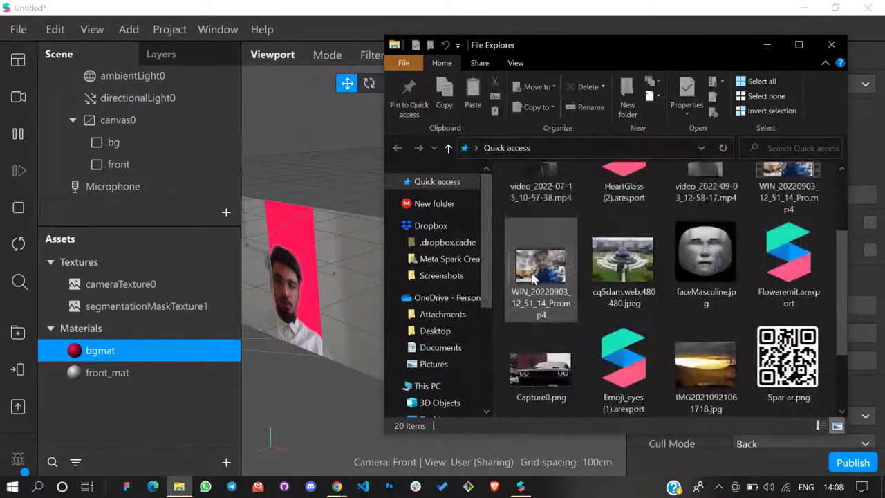
click(705, 366)
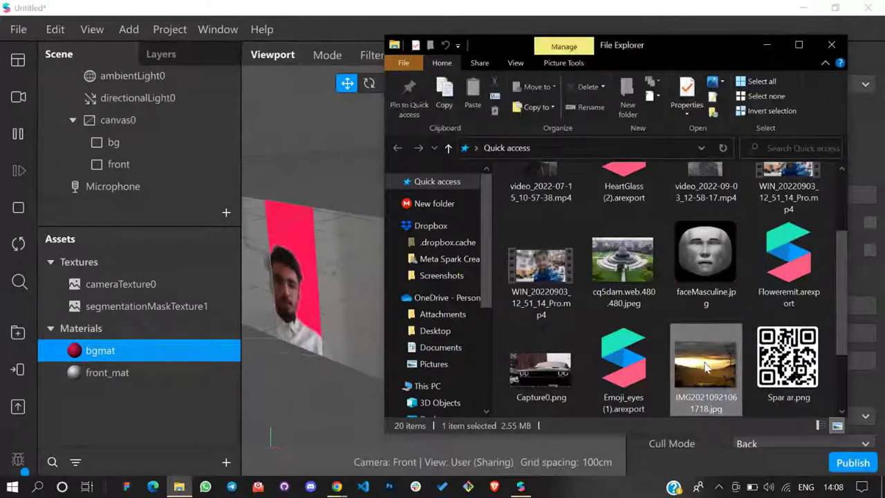
drag(706, 366, 190, 276)
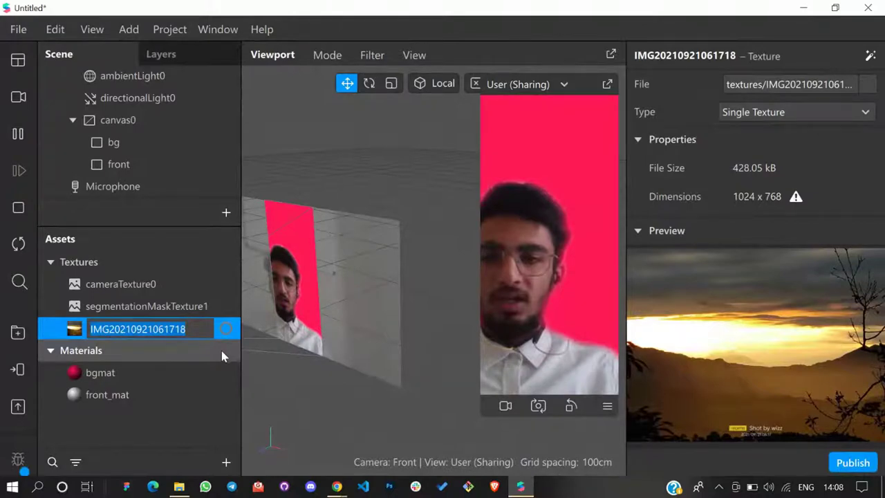
click(222, 371)
drag(477, 392, 357, 375)
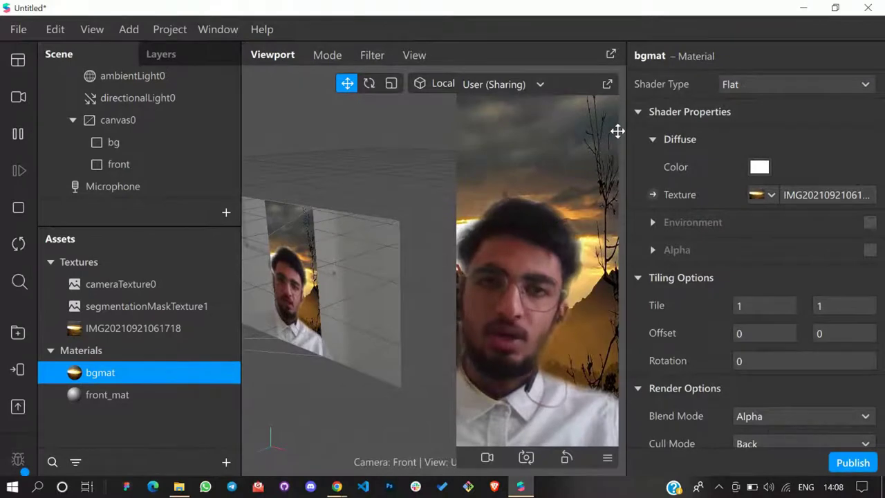
drag(555, 80, 769, 81)
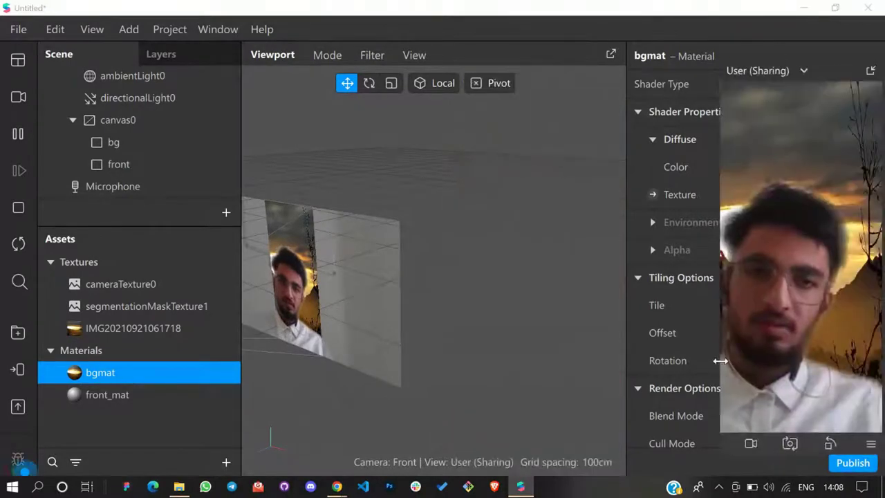
drag(721, 360, 638, 360)
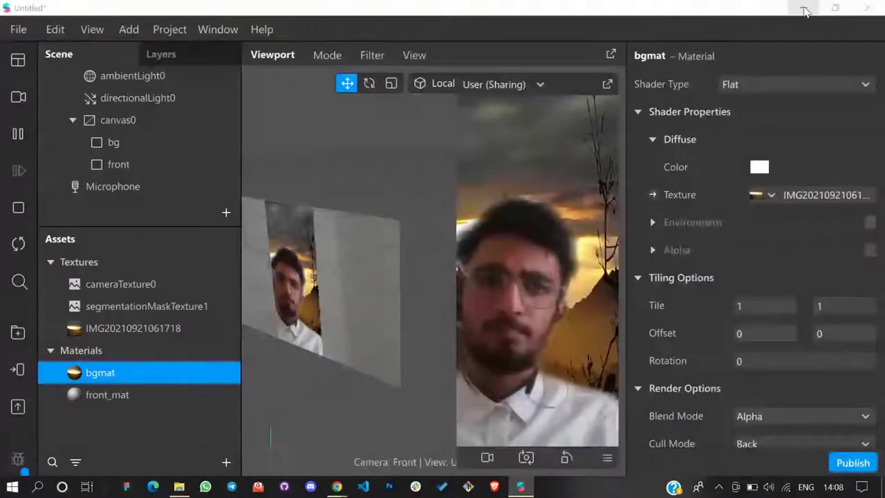
key(alt+Tab)
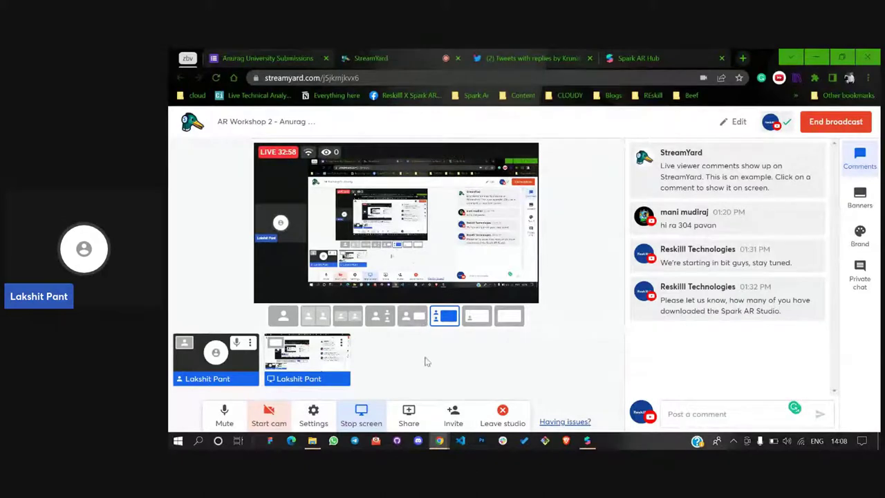
mouse_move(588, 441)
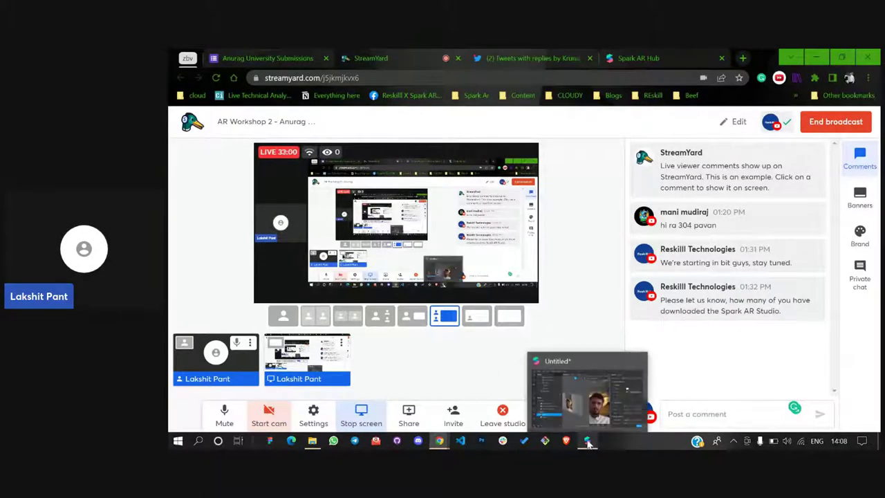
click(588, 441)
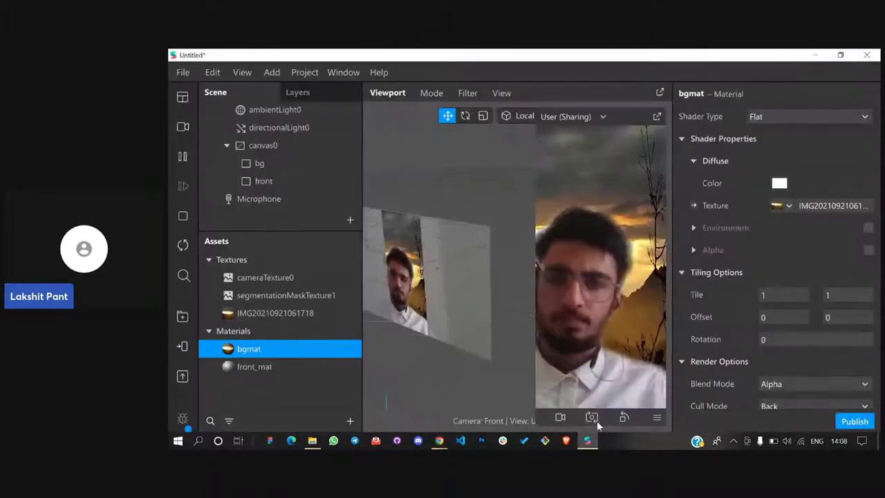
drag(487, 295, 466, 335)
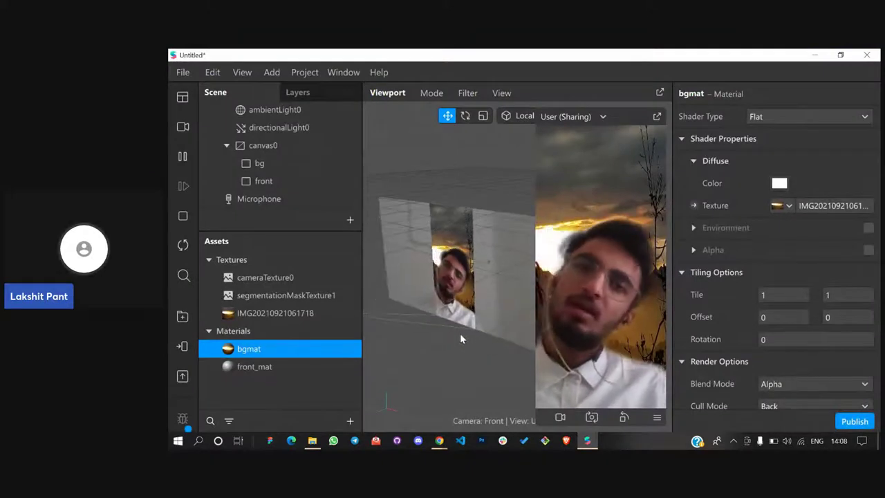
drag(440, 303, 400, 294)
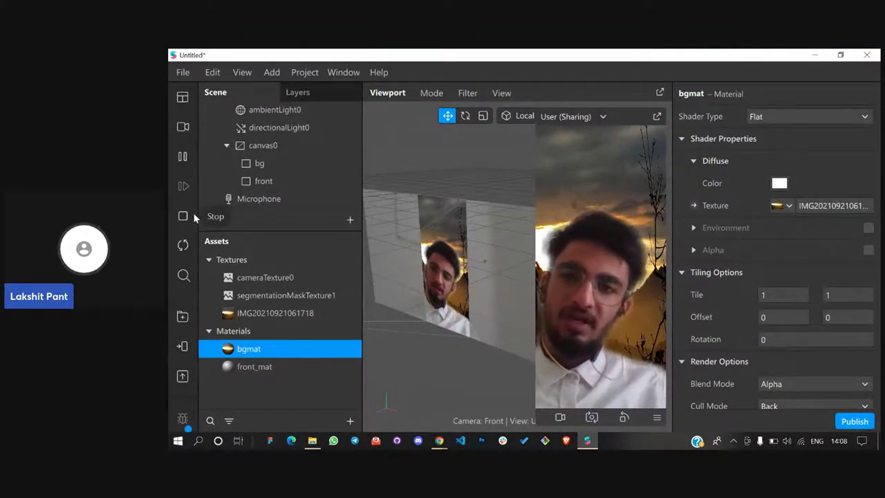
Collapse the Textures and Materials groups in the assets and open the AR Library
click(209, 331)
click(208, 260)
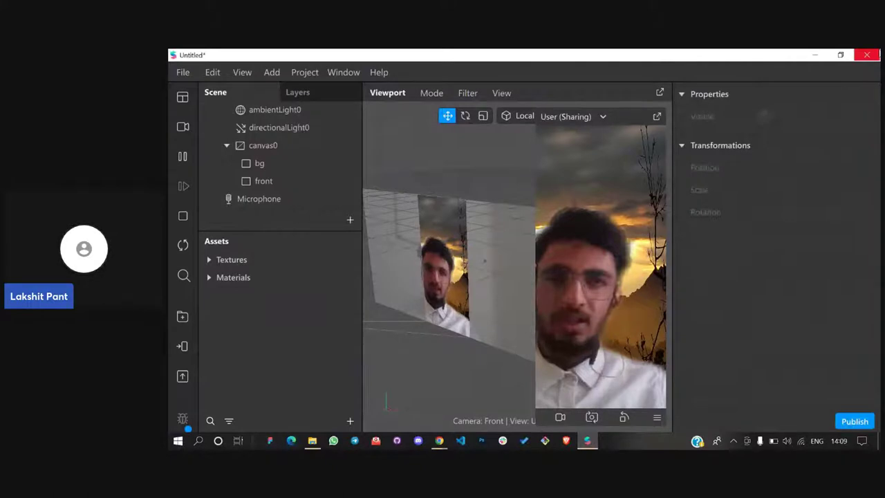
click(350, 420)
mouse_move(459, 207)
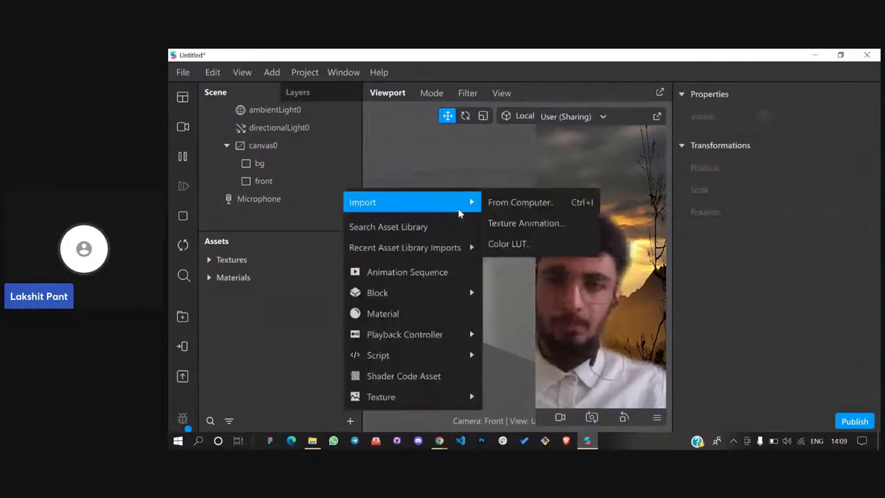
click(396, 228)
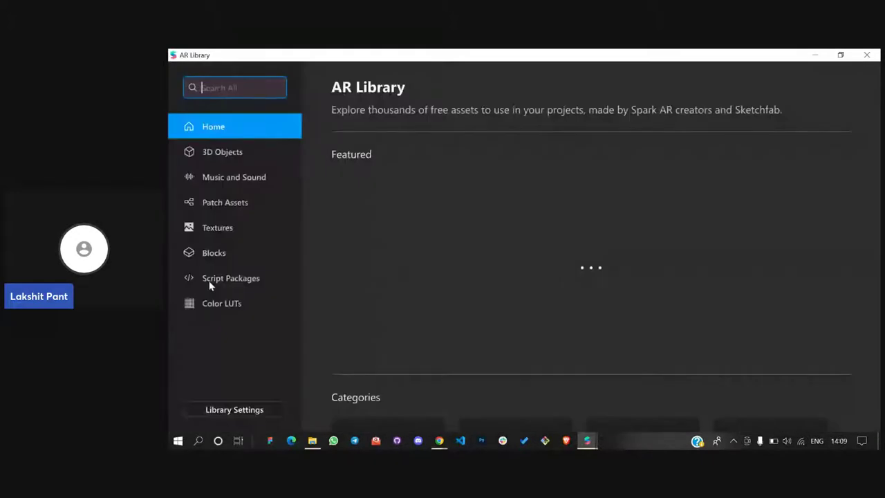
Import the free music clips 90s Sitcom Theme End 01 and Astral Projection 02 from the AR Library and return to the project
click(246, 184)
click(373, 212)
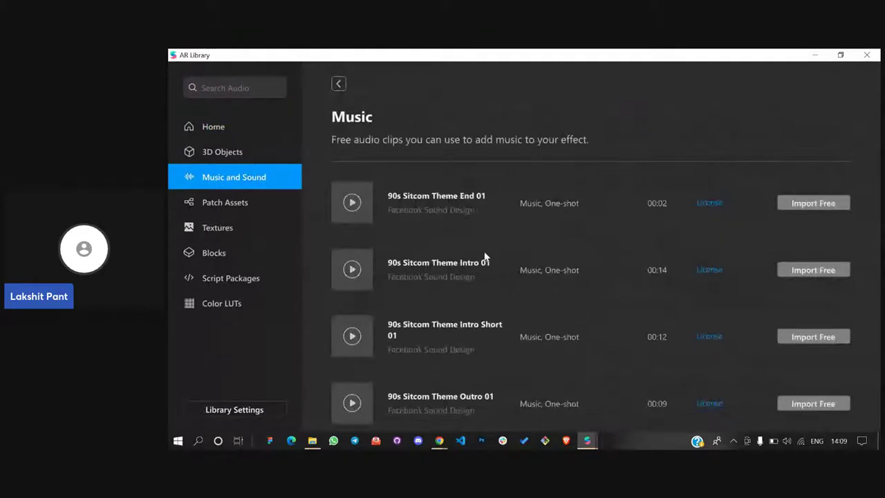
click(808, 202)
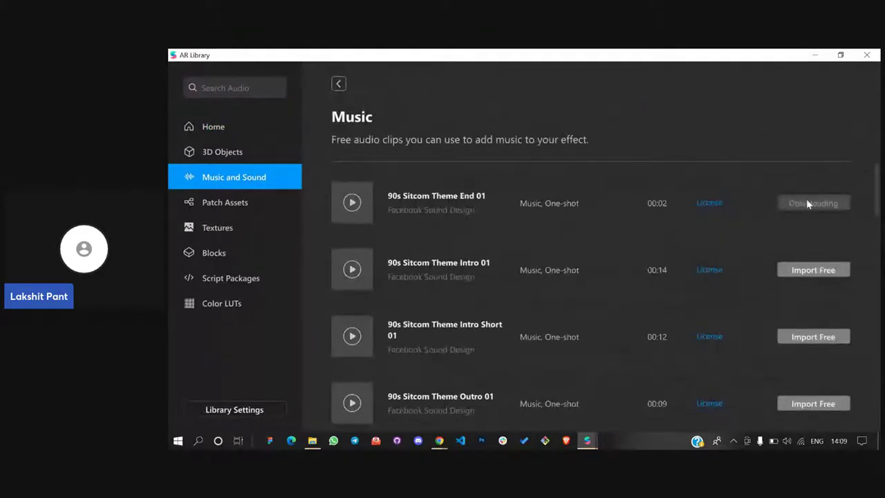
click(352, 202)
scroll(565, 242, down, 3)
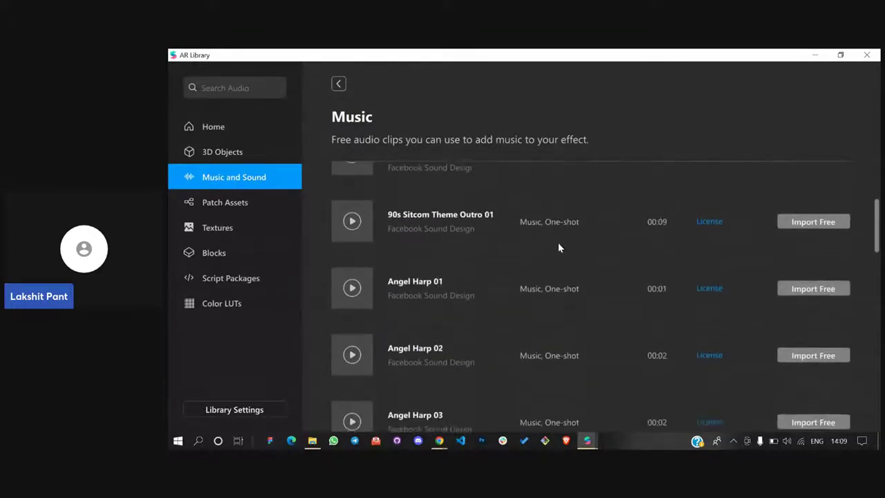
scroll(442, 228, down, 1)
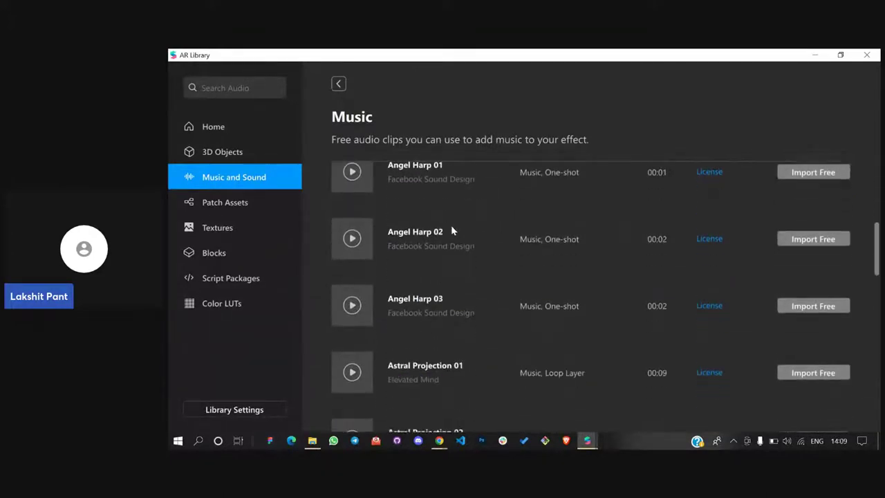
scroll(415, 208, down, 2)
click(822, 341)
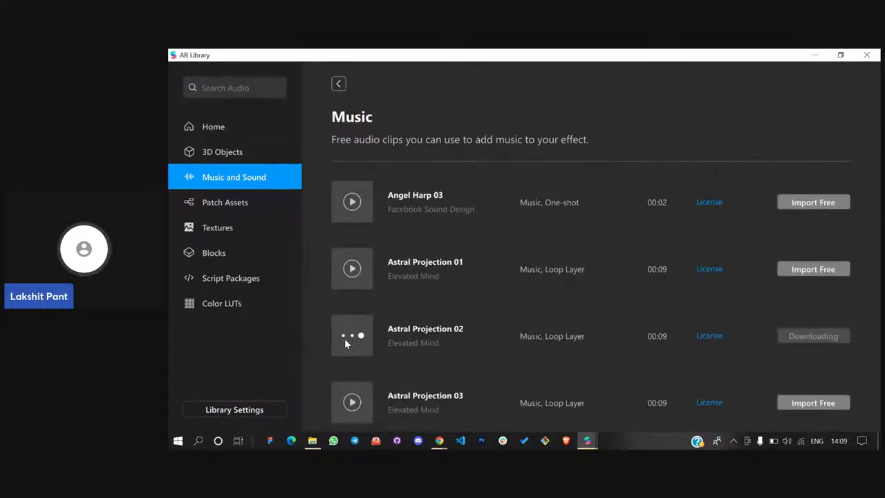
click(816, 56)
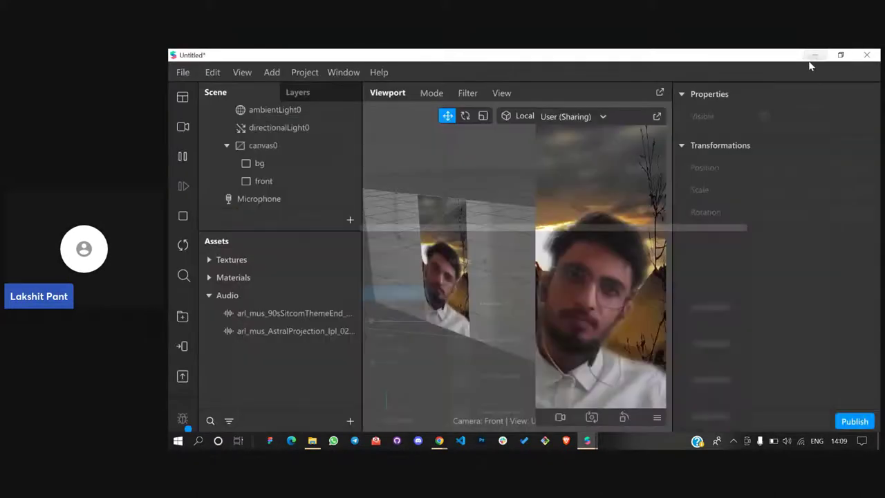
Delete the 90s Sitcom Theme End audio from the assets, removing its file from the project folder as well
click(260, 331)
click(274, 312)
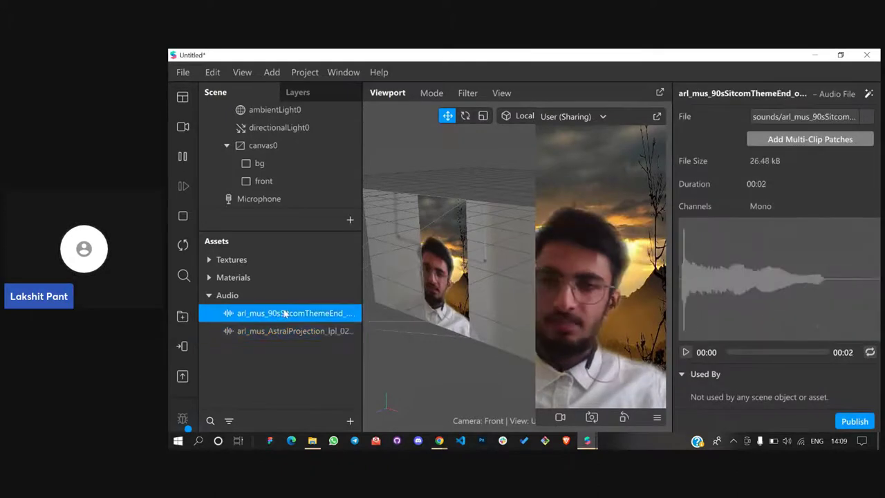
right_click(278, 314)
click(314, 332)
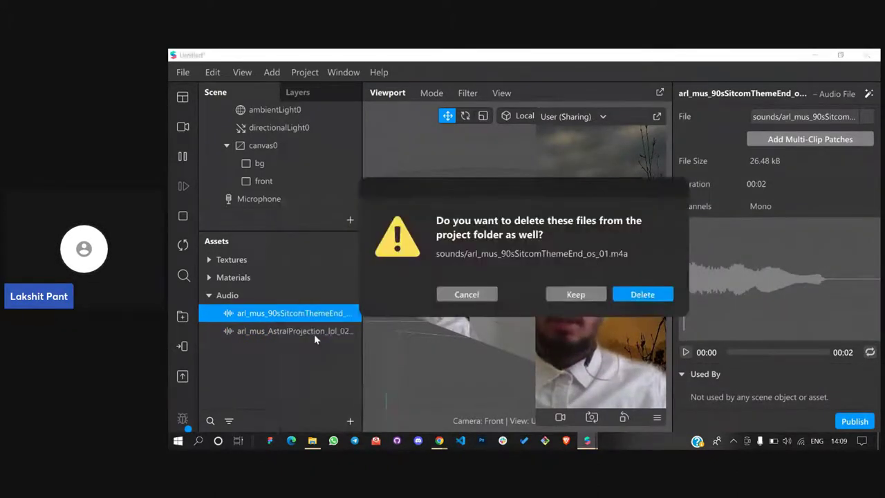
click(635, 295)
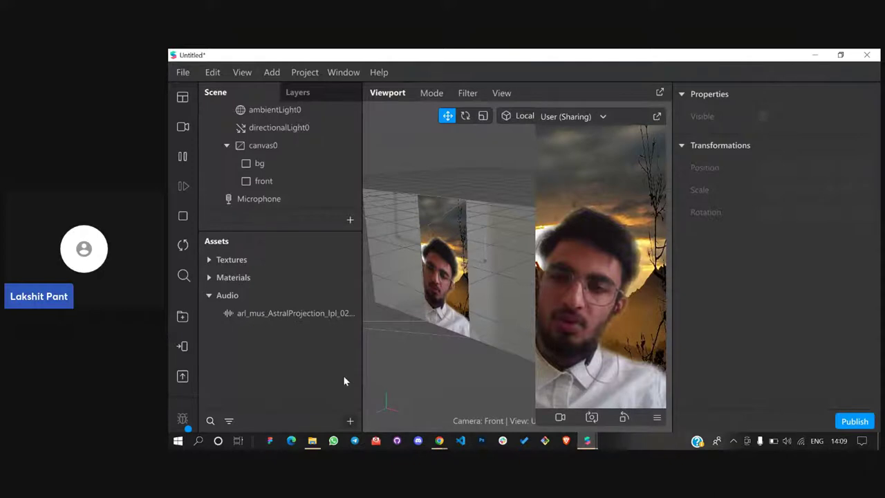
Add an audio playback controller to the assets with its default name
click(350, 420)
mouse_move(388, 332)
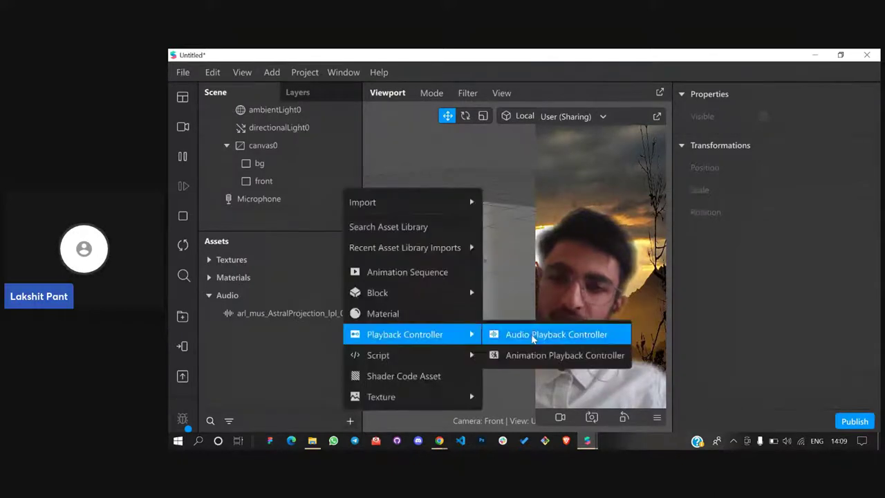
click(525, 333)
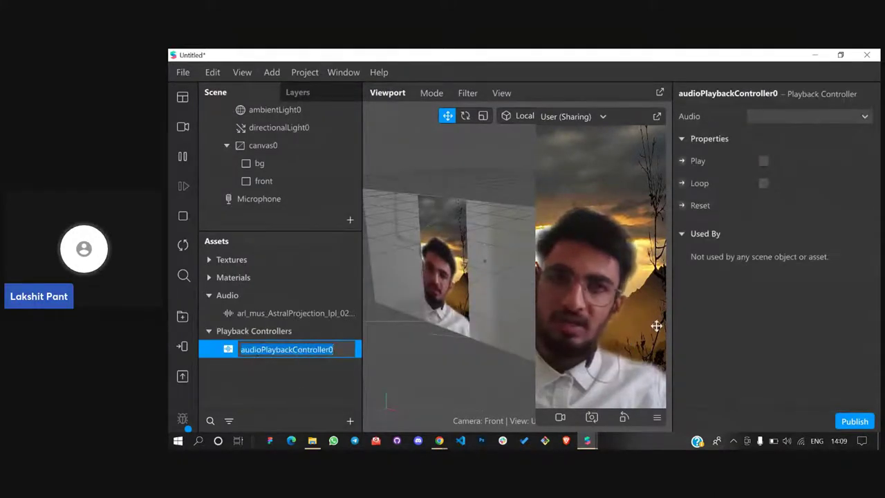
key(Return)
Set the playback controller's audio to arl_mus_AstralProjection_lpl_02.m4a and enable Play and Loop
click(829, 116)
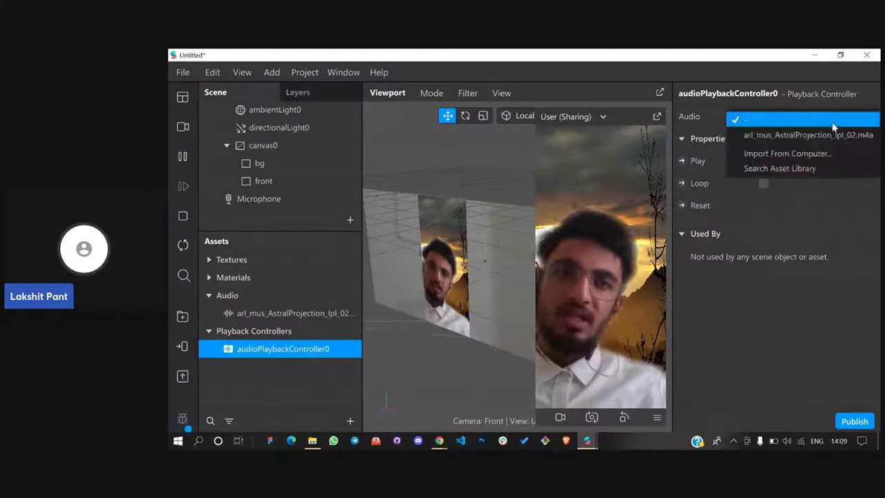
click(788, 135)
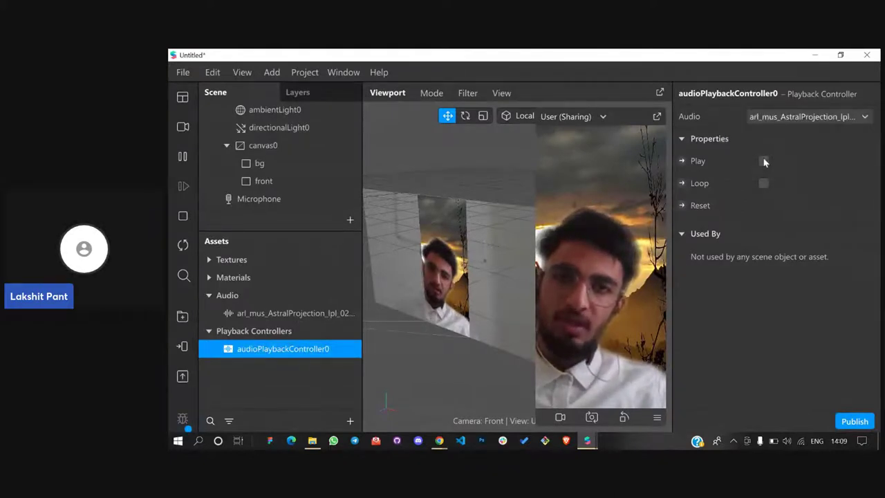
click(763, 161)
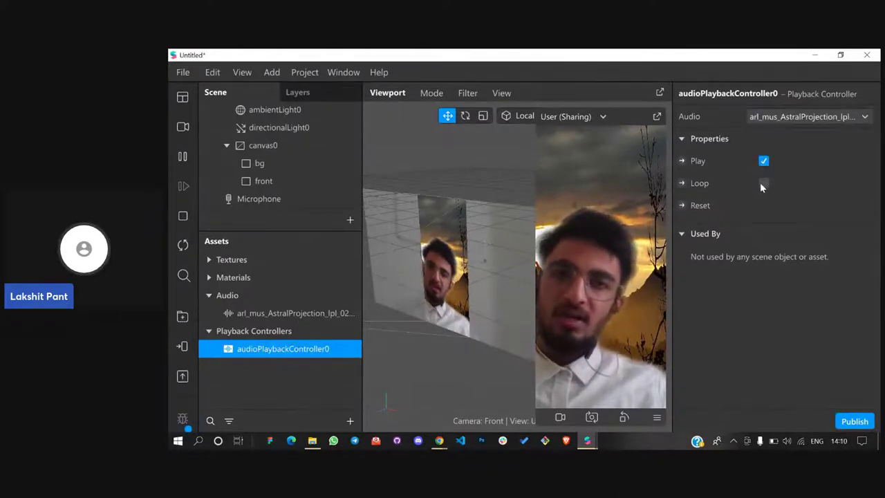
click(761, 183)
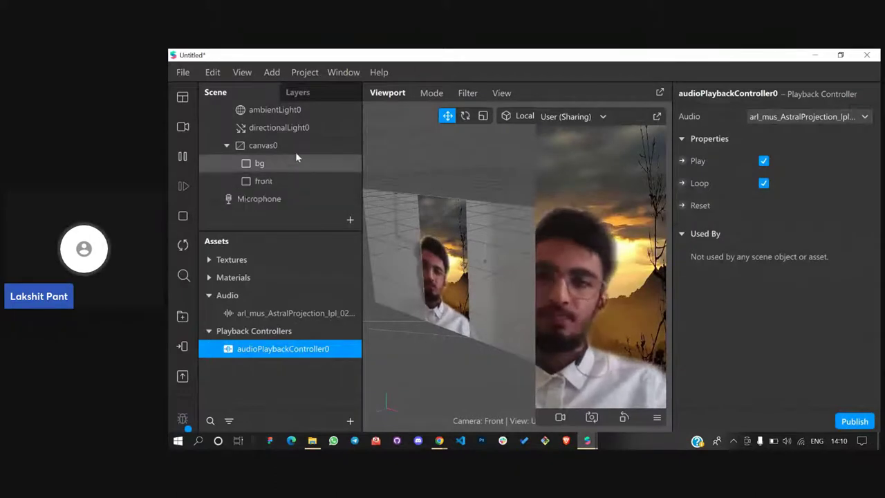
Add a speaker to the scene and use audioPlaybackController0 as its audio
click(345, 221)
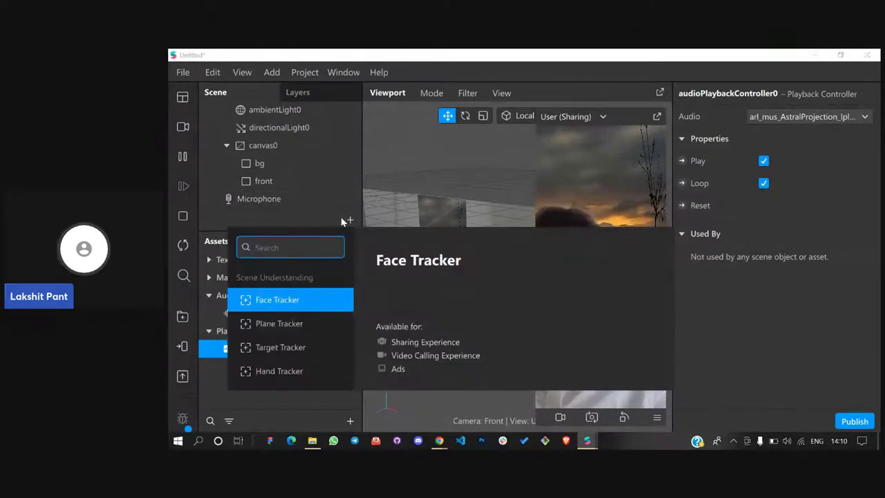
text(sp)
key(Return)
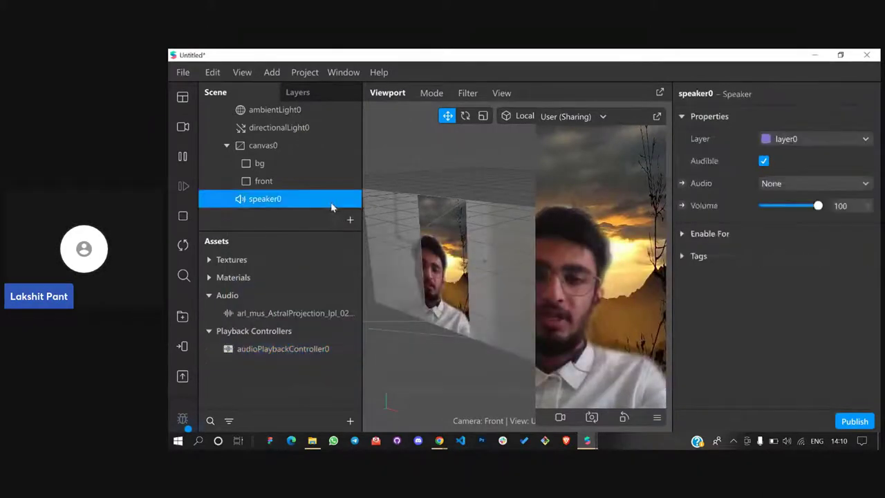
scroll(332, 204, down, 1)
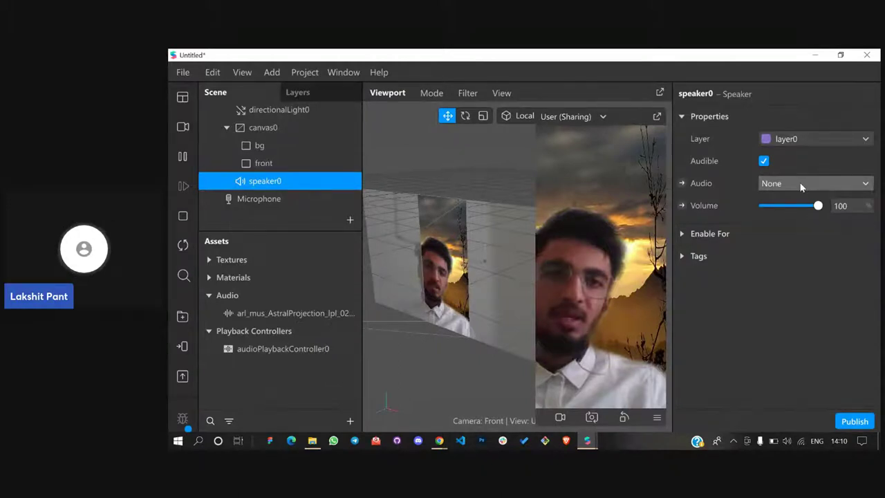
Switch to StreamYard to mute and unmute the microphone, and return to the Spark AR project
click(588, 439)
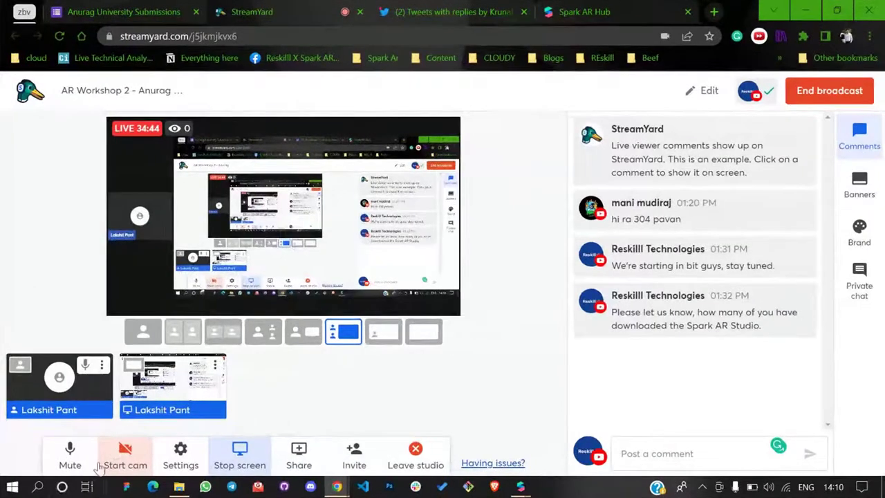
click(257, 416)
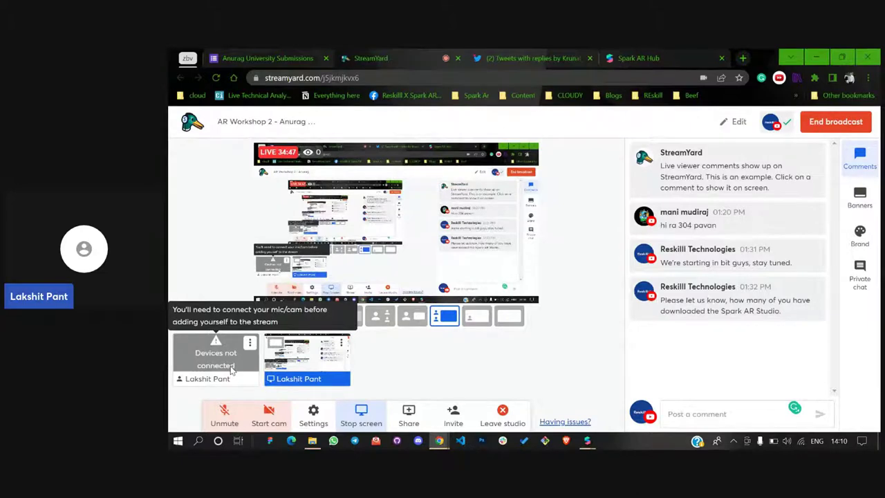
click(231, 369)
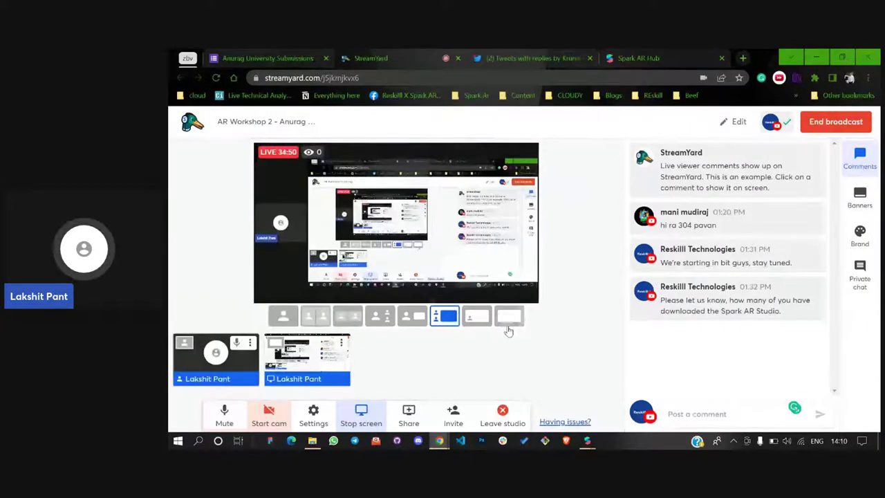
click(587, 442)
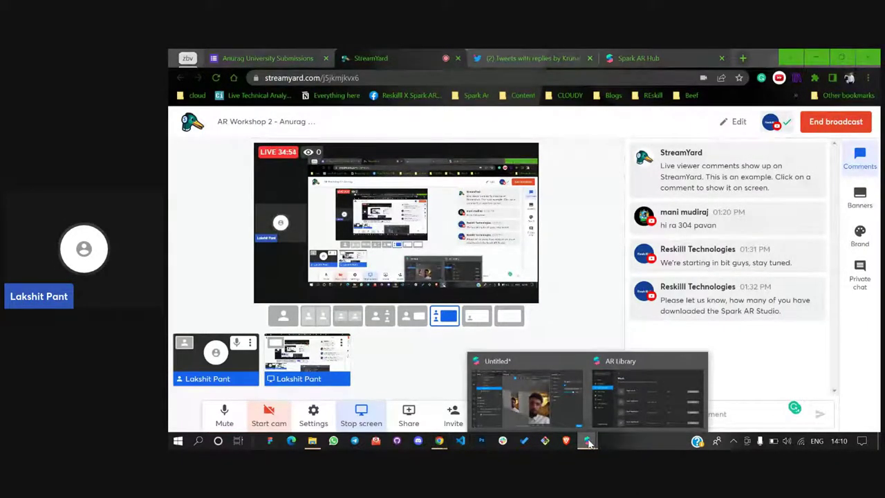
click(560, 392)
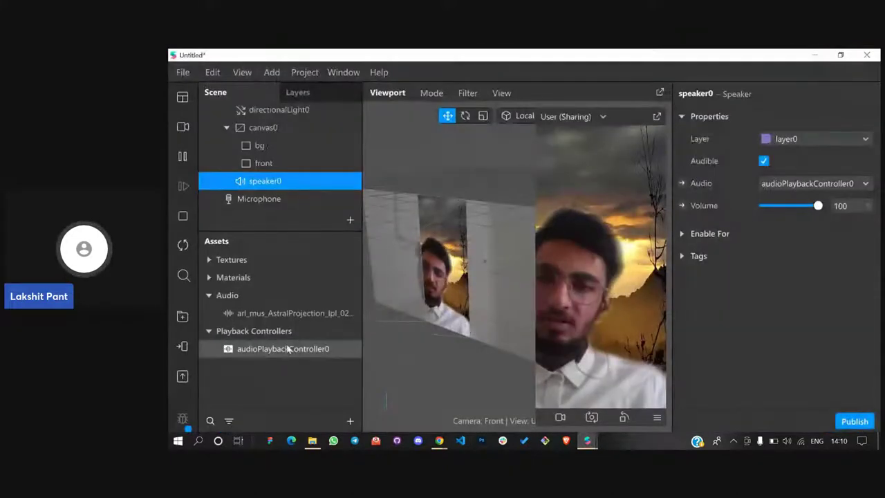
Disable Play on audioPlaybackController0 and open the Patch Editor
click(288, 349)
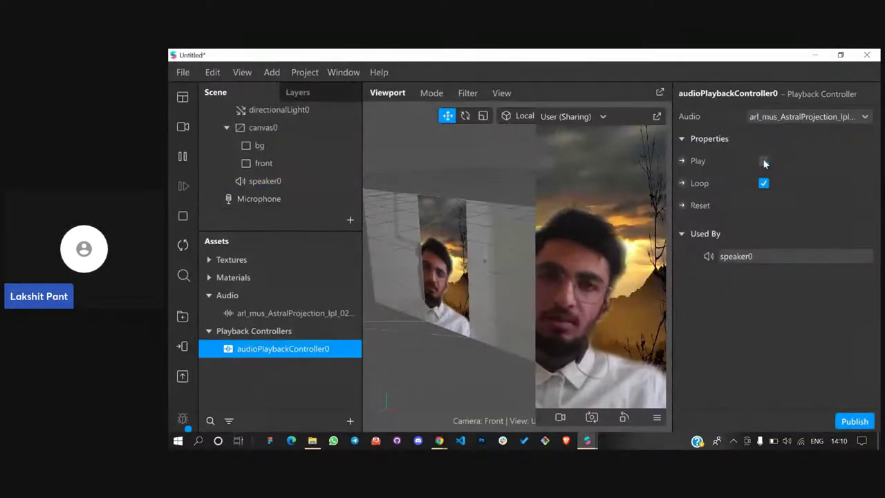
click(242, 72)
click(358, 78)
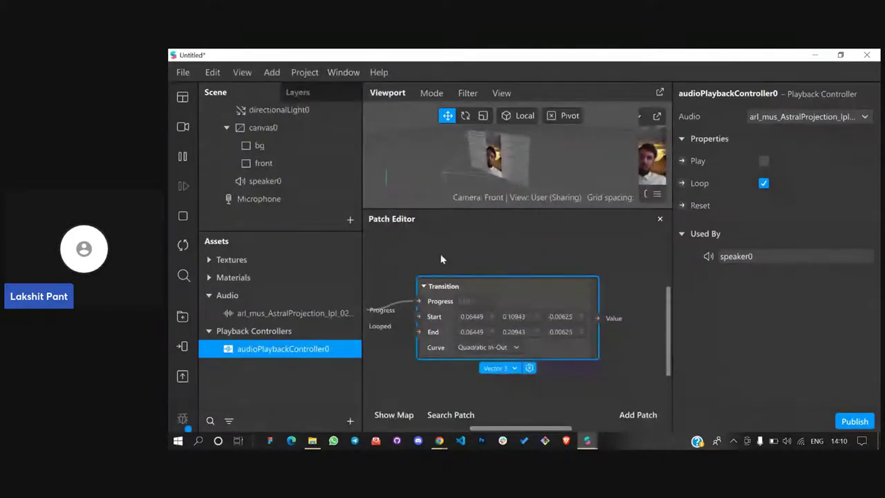
Create a patch for audioPlaybackController0's Play property in an empty area of the Patch Editor
scroll(507, 235, down, 2)
scroll(631, 358, down, 4)
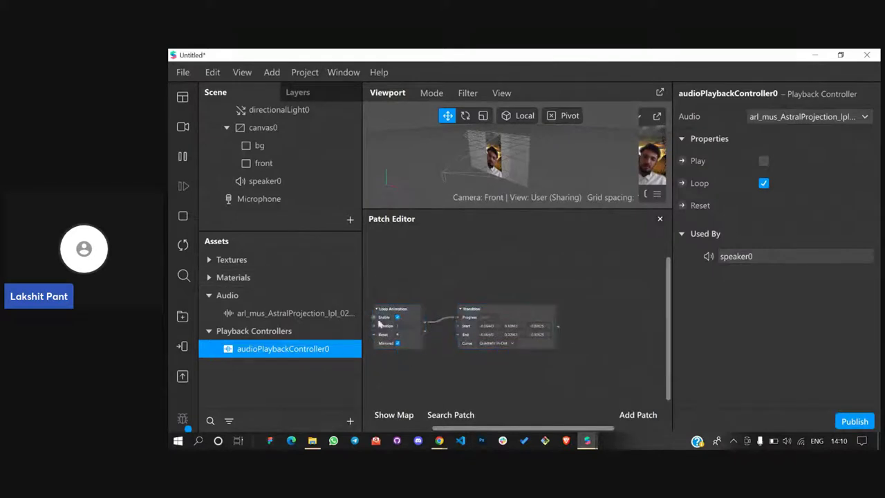
scroll(665, 245, down, 2)
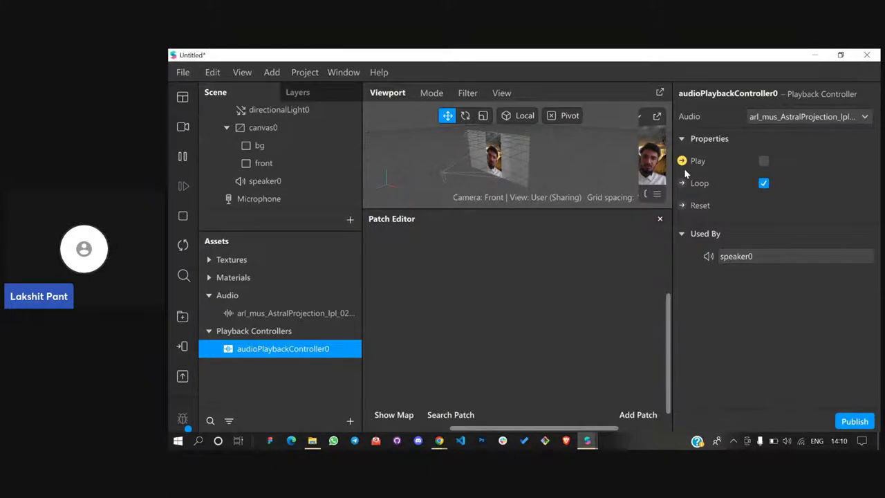
click(682, 163)
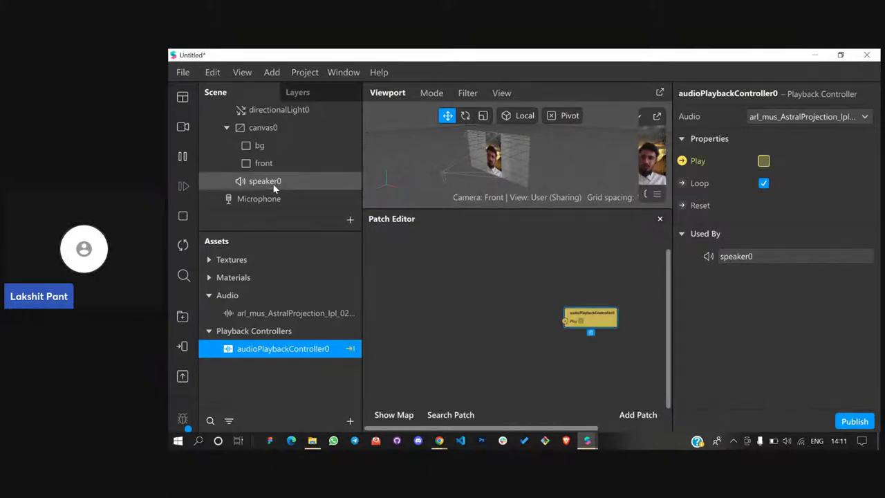
right_click(375, 234)
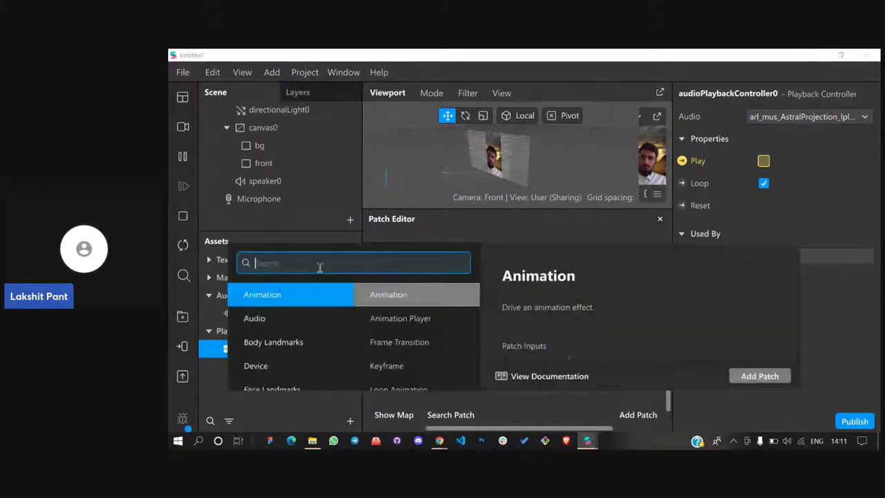
scroll(306, 308, down, 2)
click(283, 293)
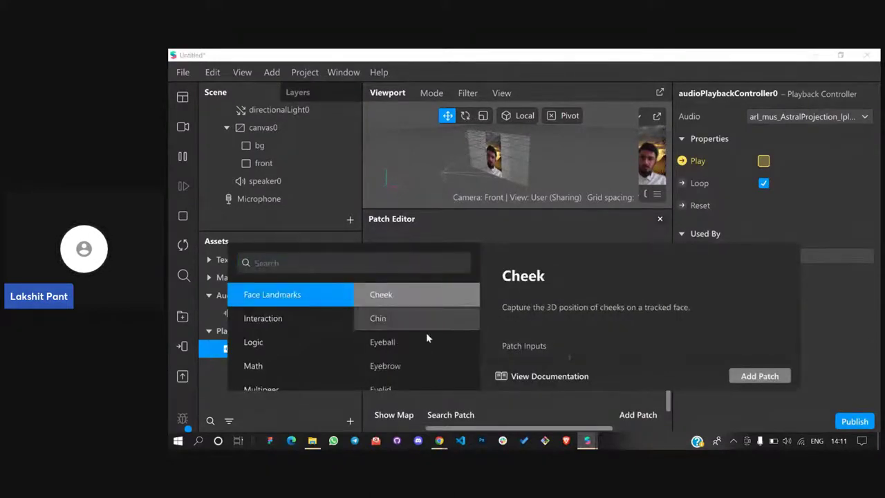
click(518, 225)
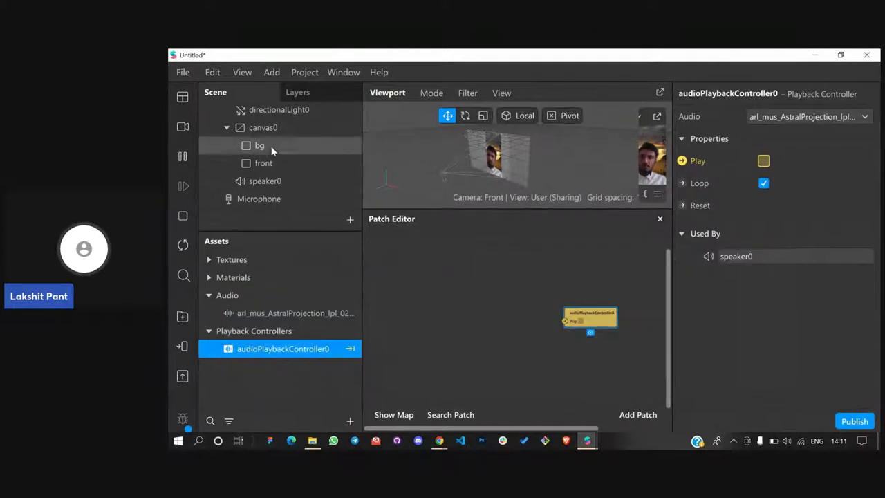
Place a Camera patch in the Patch Editor, to the left of the audio playback controller patch
scroll(255, 156, up, 3)
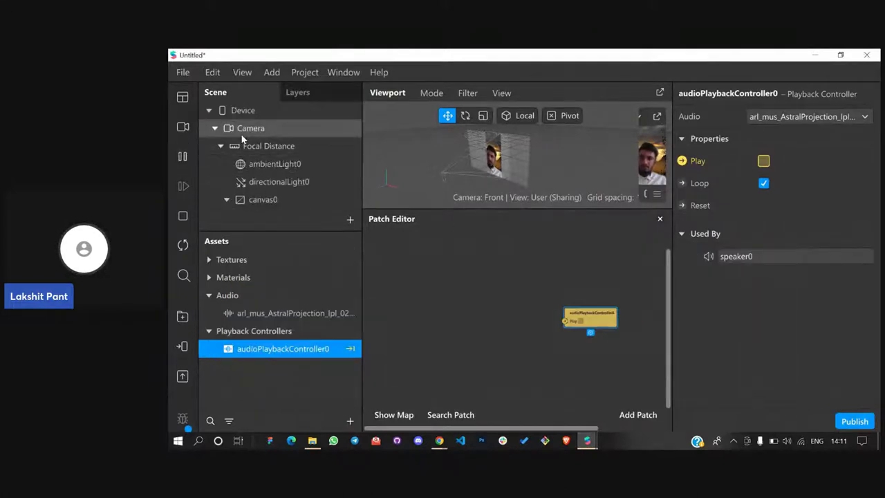
click(268, 128)
drag(269, 127, 423, 295)
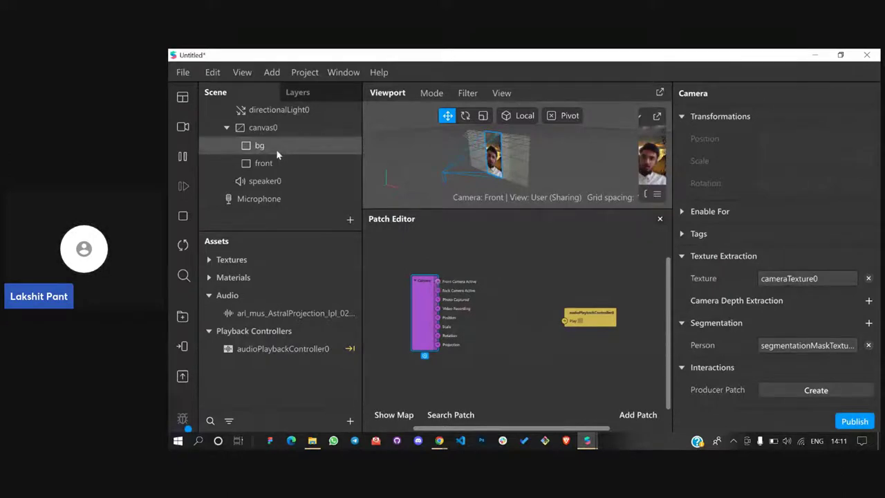
Add a face tracker to the scene and place its patches in the Patch Editor beside the audio playback controller patch
drag(273, 198, 523, 312)
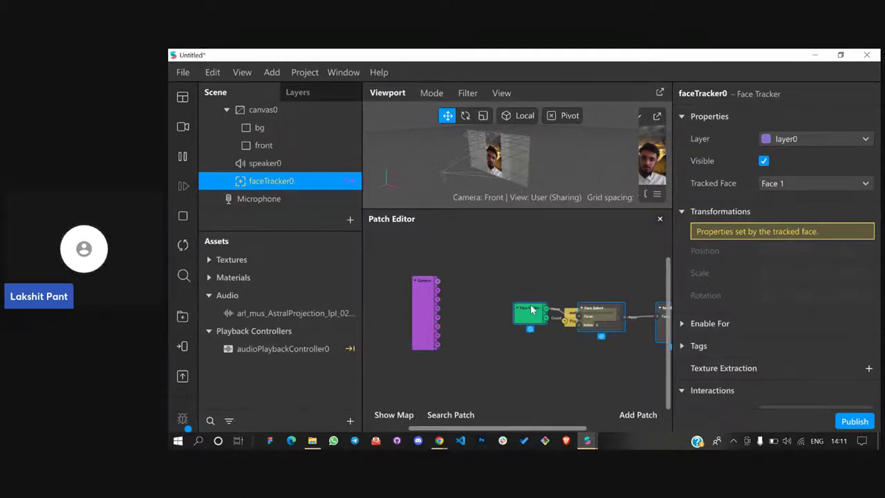
scroll(498, 325, right, 5)
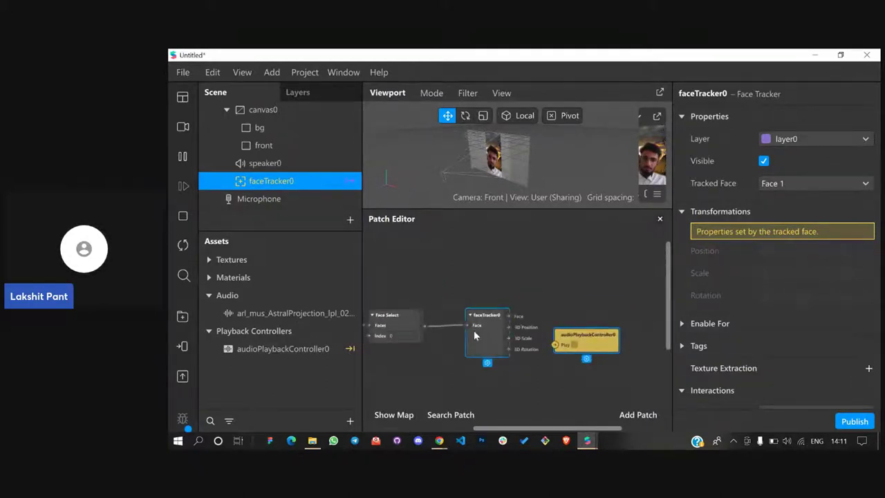
drag(508, 316, 527, 285)
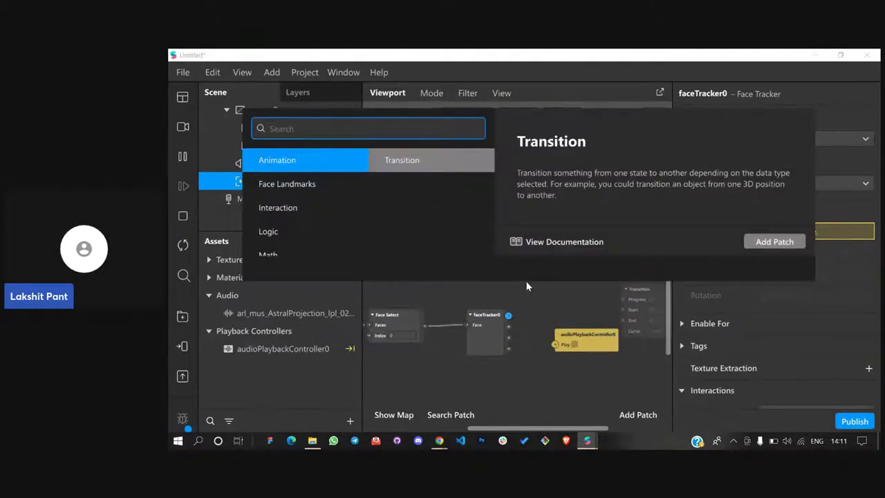
text(if)
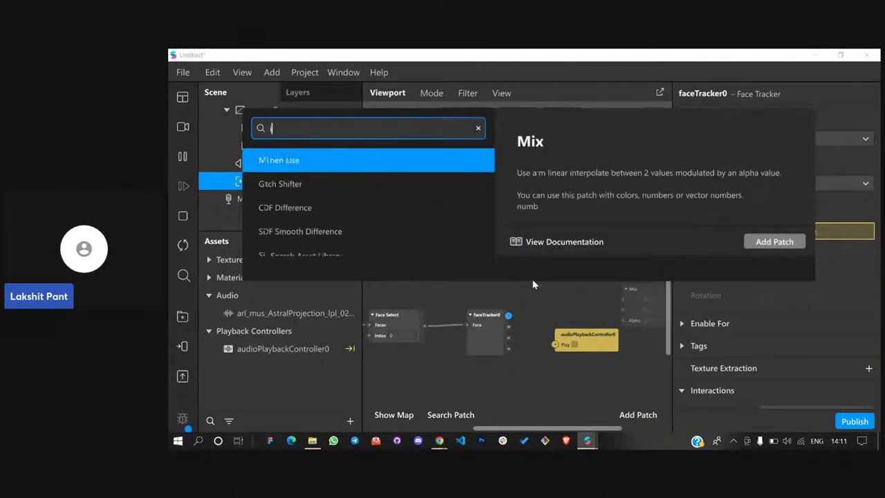
key(Down)
key(Down)
key(Down)
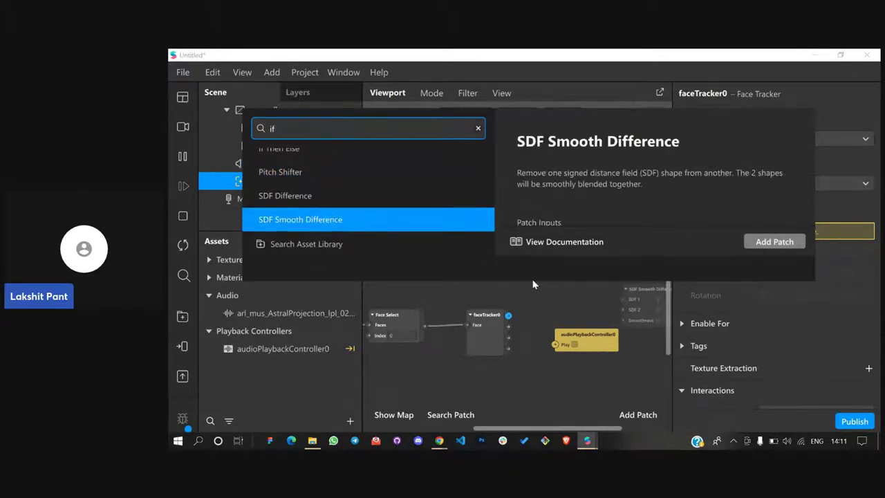
click(581, 298)
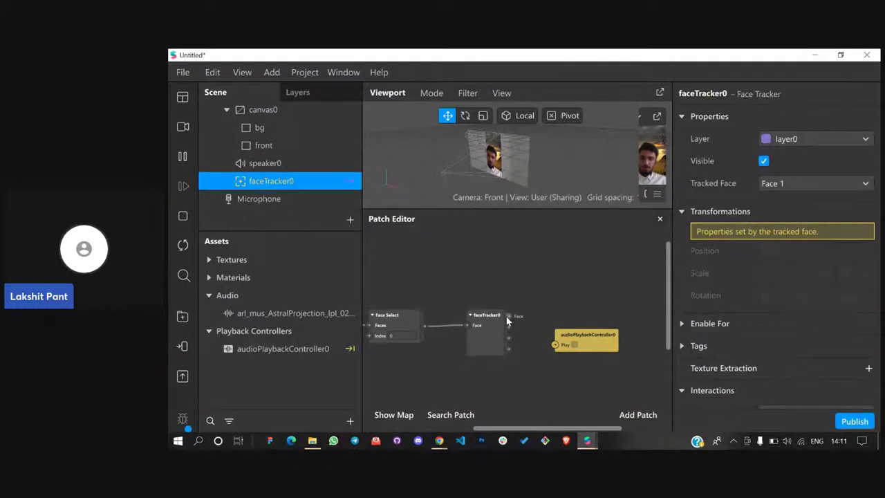
Connect the face tracker's Face output through Blink and Switch patches to the audio controller's Play input, placing the controller patch beyond the Switch
drag(507, 315, 496, 281)
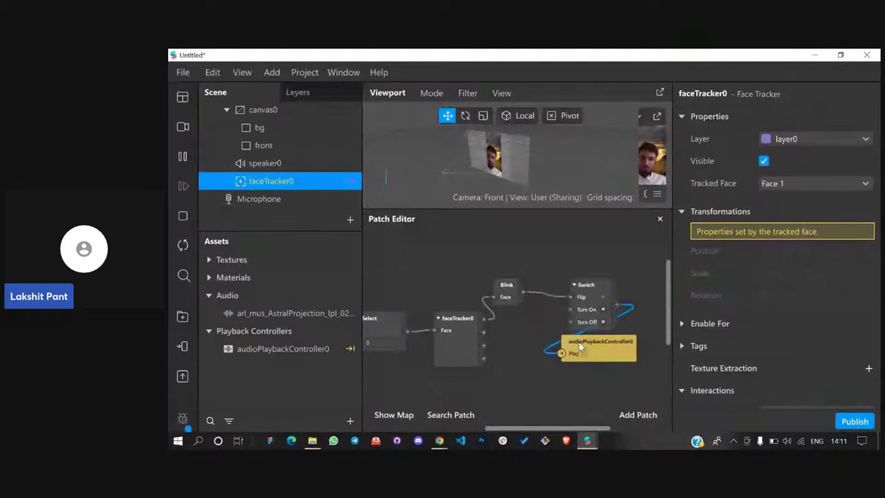
drag(581, 347, 662, 301)
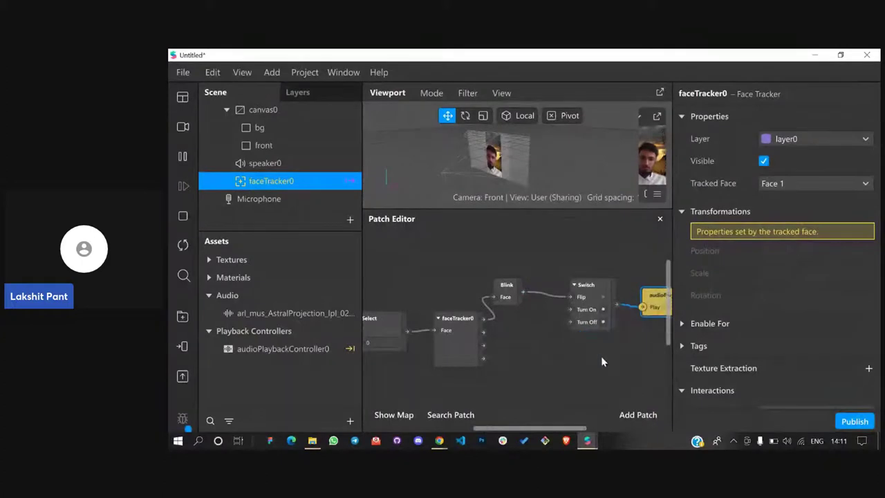
drag(596, 359, 535, 364)
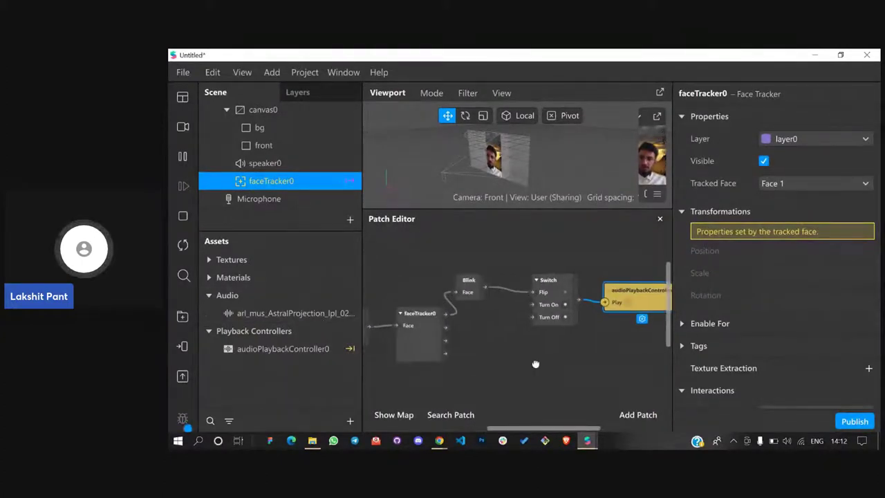
scroll(451, 336, down, 2)
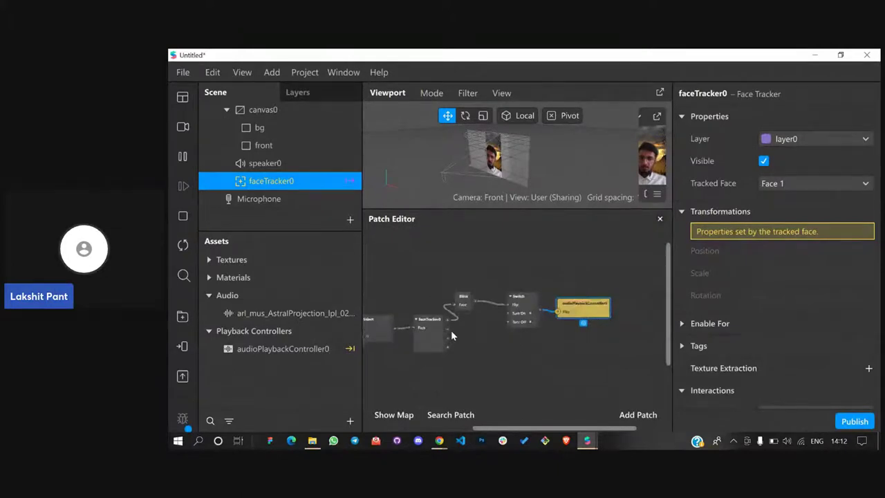
Select audioPlaybackController0 to review its playback properties and patch connections, and close the Patch Editor
click(354, 349)
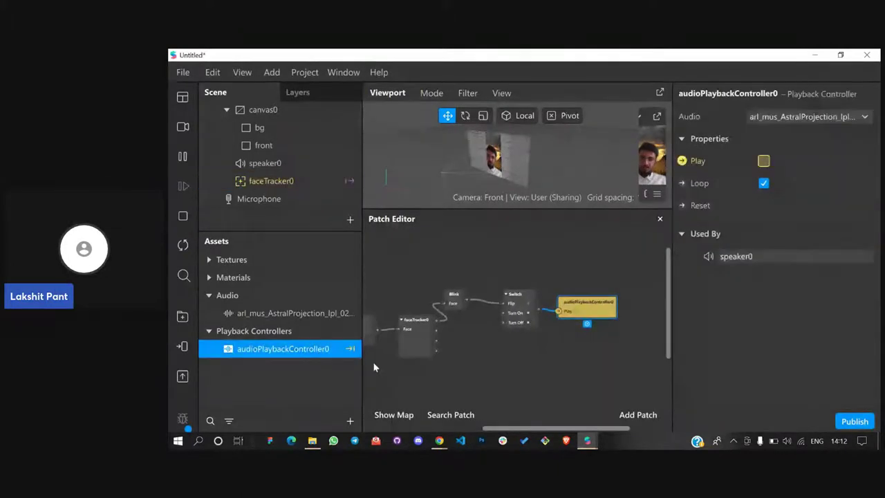
scroll(373, 367, left, 2)
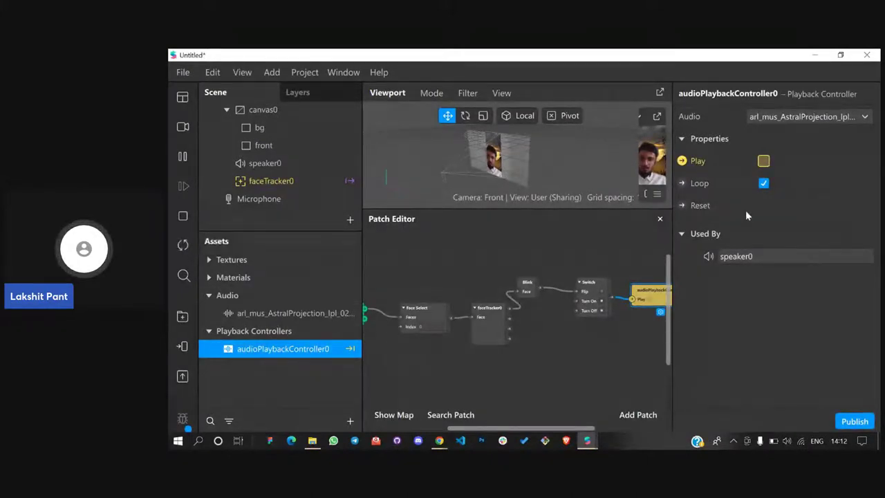
click(659, 219)
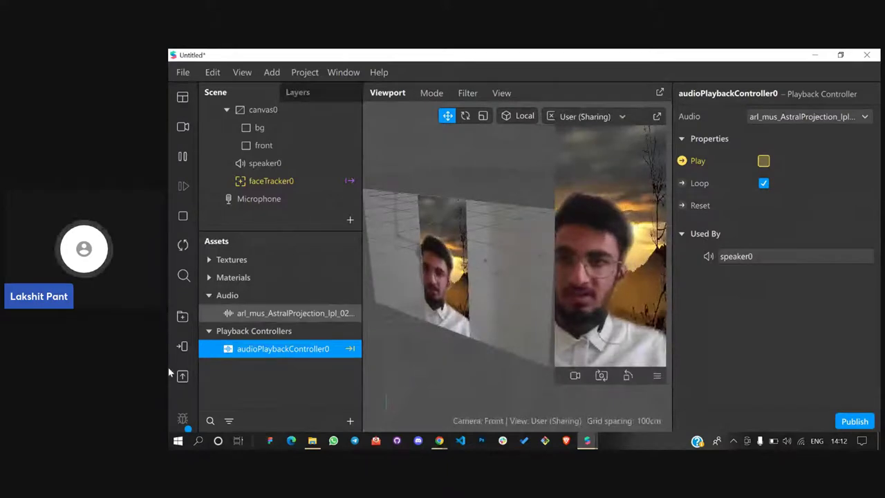
Add the Sharing and Video Calling experiences to the project from the device testing options
click(182, 349)
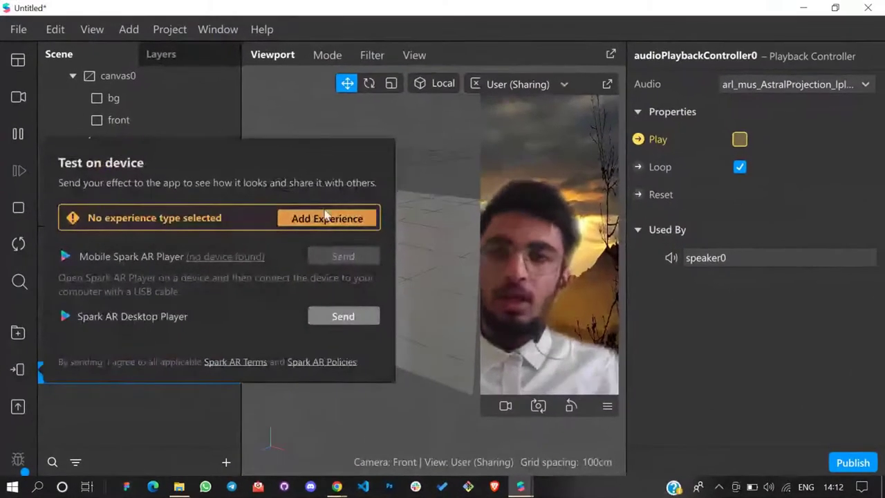
click(367, 223)
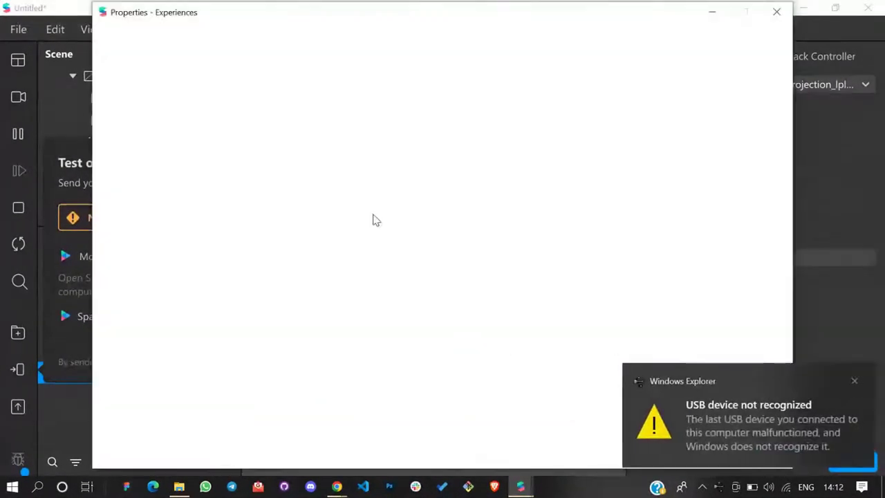
click(856, 382)
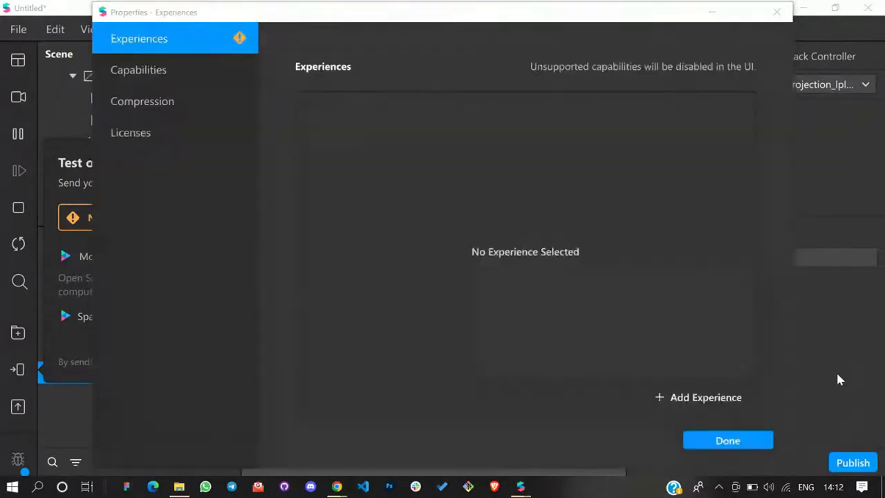
click(740, 395)
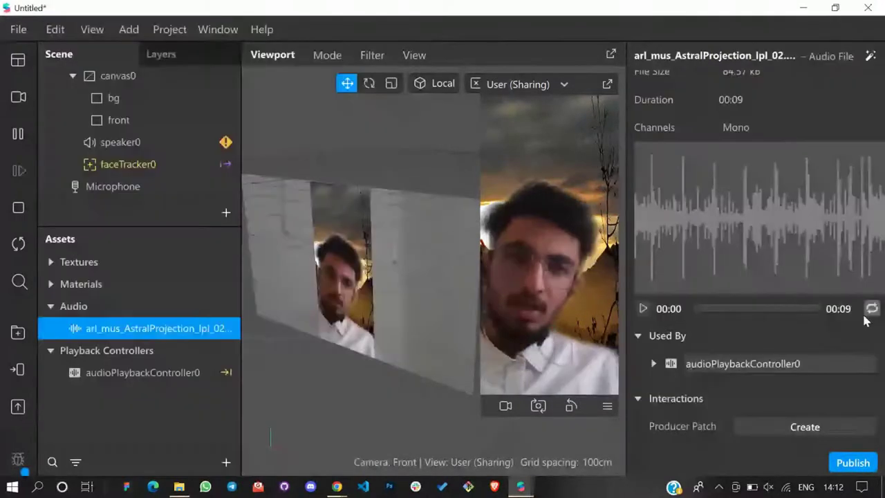
click(51, 261)
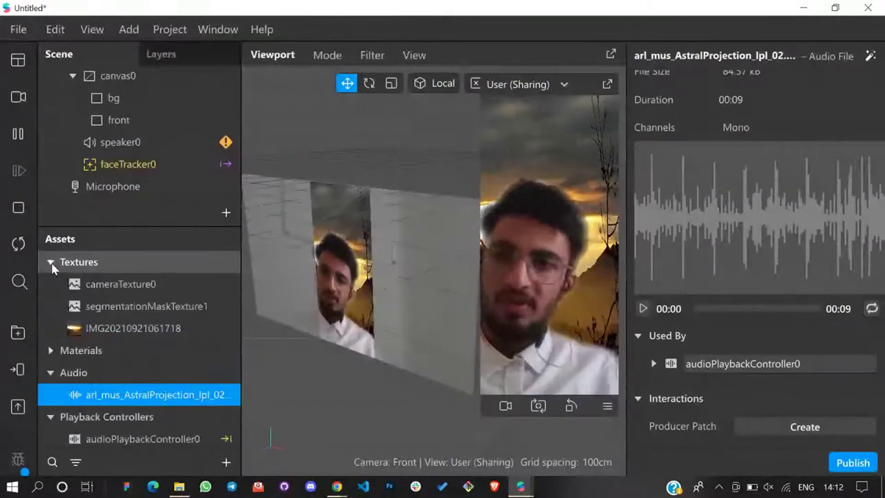
click(148, 328)
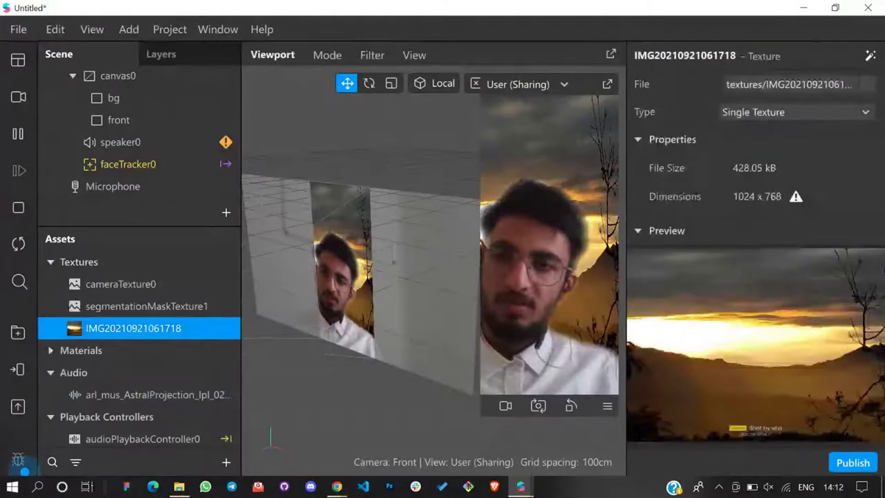
click(637, 230)
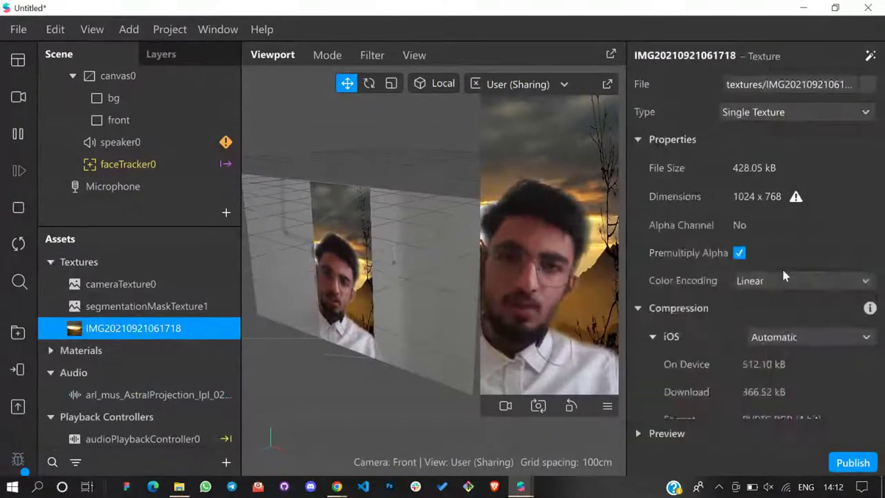
scroll(781, 266, down, 3)
scroll(812, 223, up, 1)
click(808, 217)
click(782, 258)
Set both the Android and Older Android compression of the background image texture to None
click(814, 311)
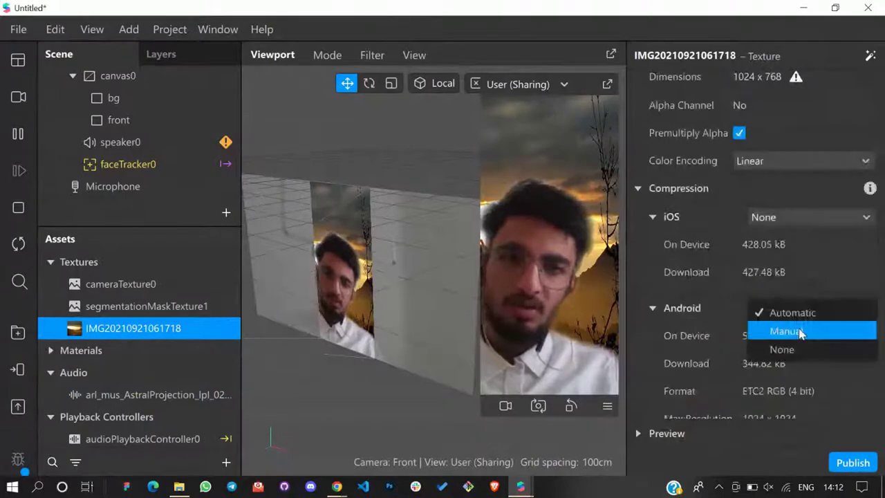
click(784, 347)
scroll(810, 314, down, 5)
click(810, 176)
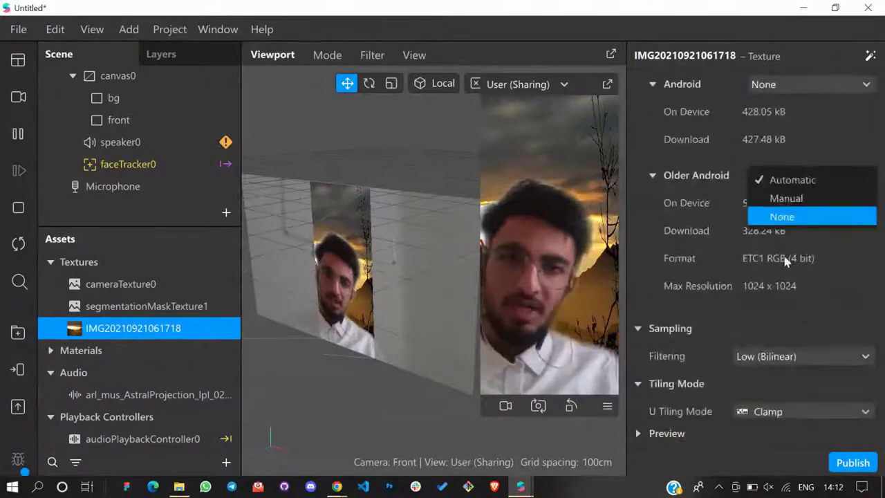
click(788, 215)
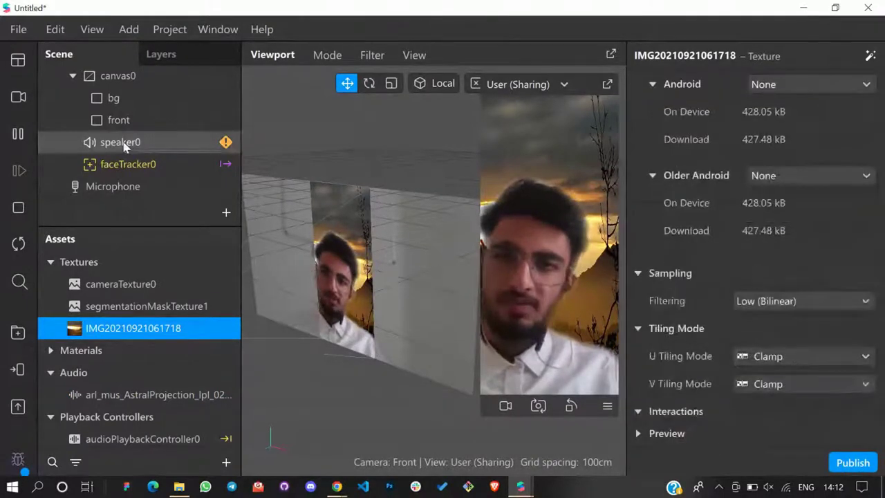
Select speaker0 and remove the Video Calling experiences from the project properties, keeping the Instagram and Facebook sharing experiences
click(163, 137)
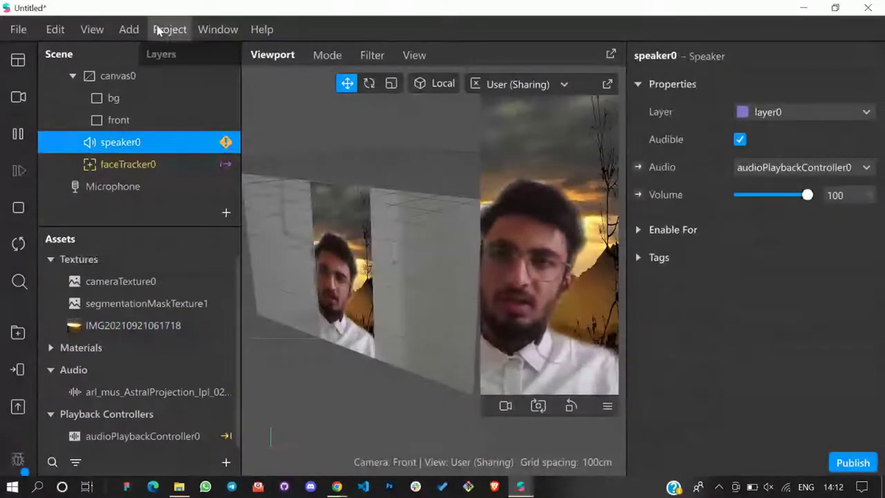
click(128, 29)
mouse_move(169, 29)
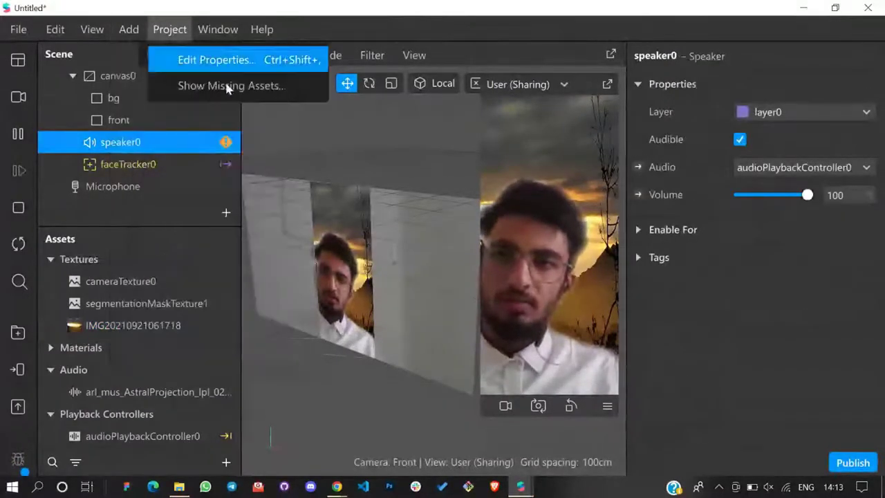
key(Return)
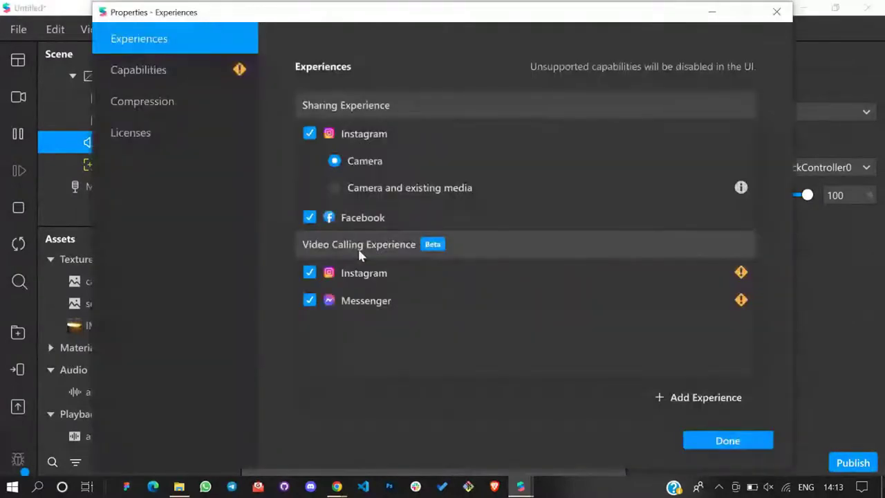
click(310, 300)
click(734, 440)
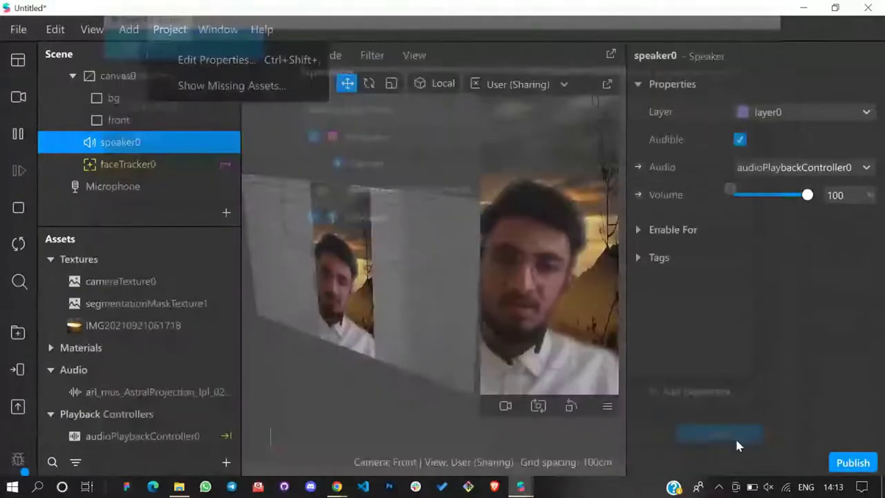
Send the effect to Instagram for testing on a device
click(304, 416)
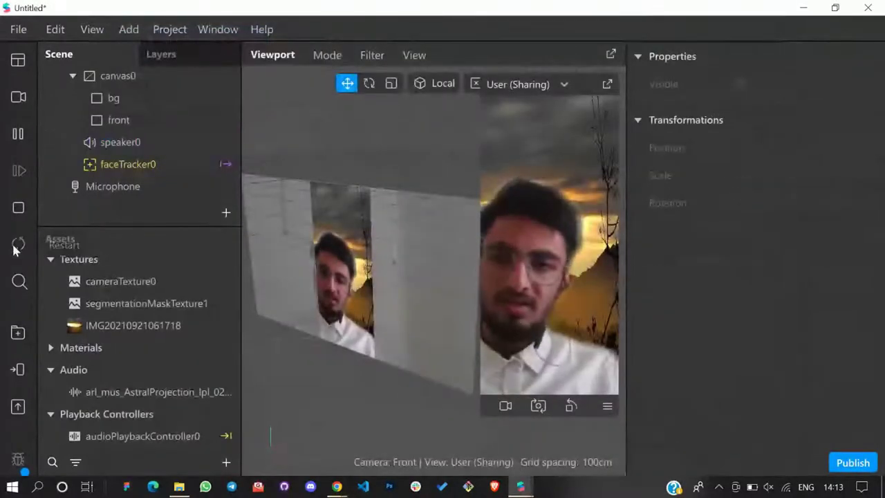
click(18, 369)
click(339, 228)
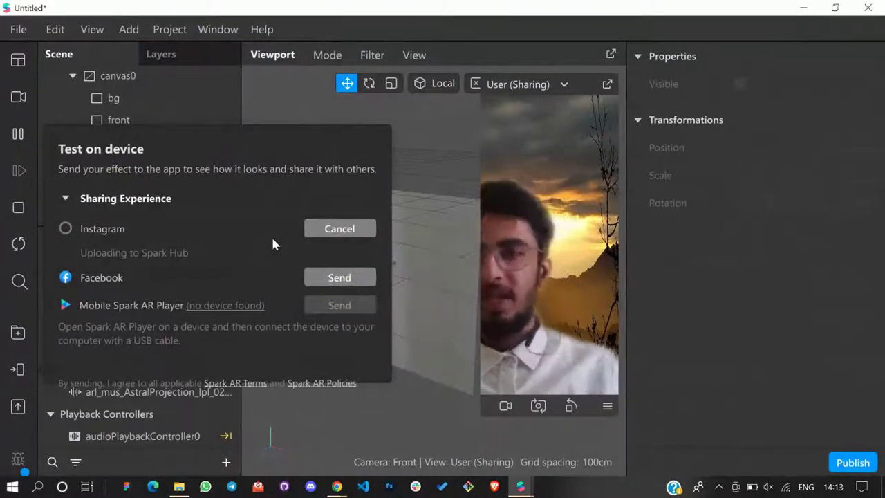
Switch to the StreamYard studio in the browser and unmute the microphone
click(802, 9)
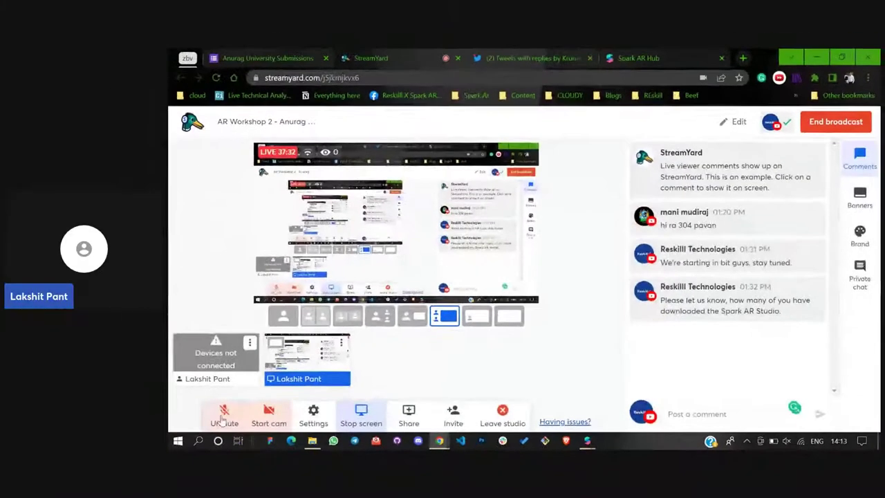
click(222, 414)
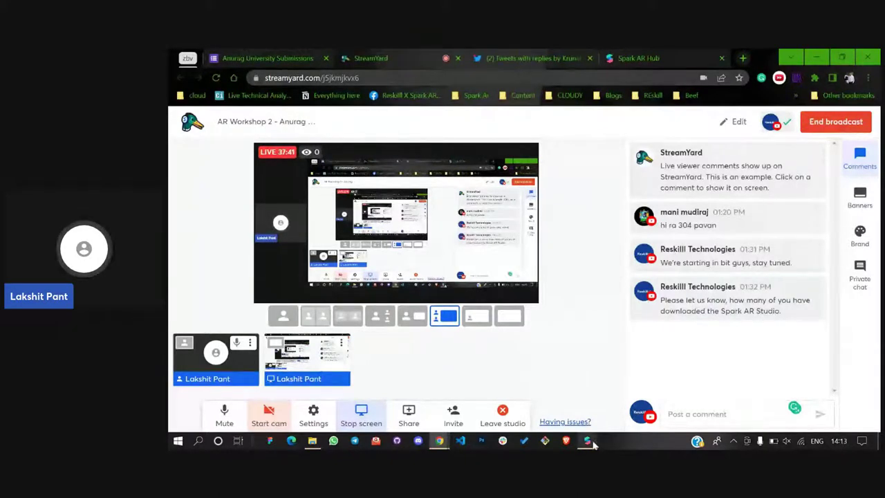
Return to the untitled project in Spark AR Studio and send the effect to Facebook for device testing as well
mouse_move(591, 442)
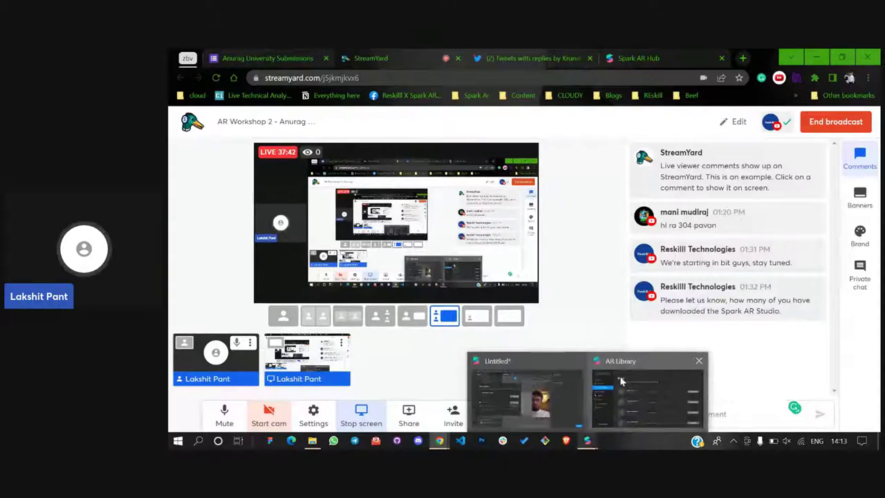
click(525, 380)
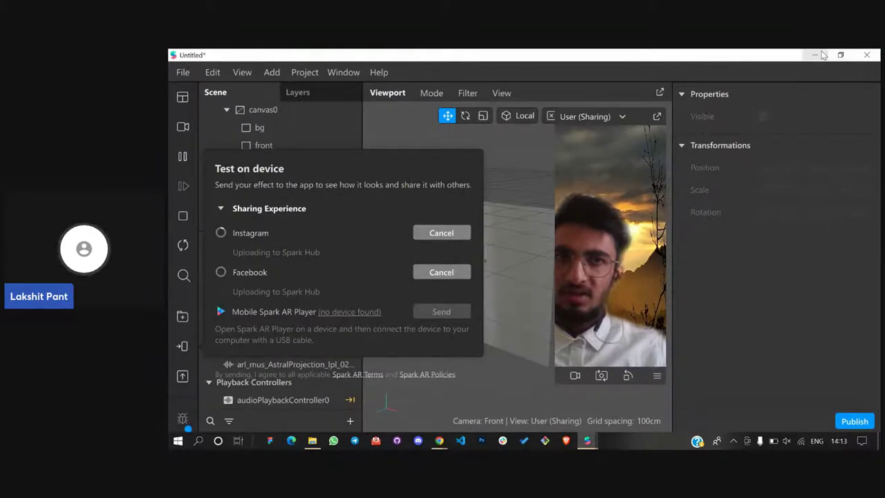
click(455, 387)
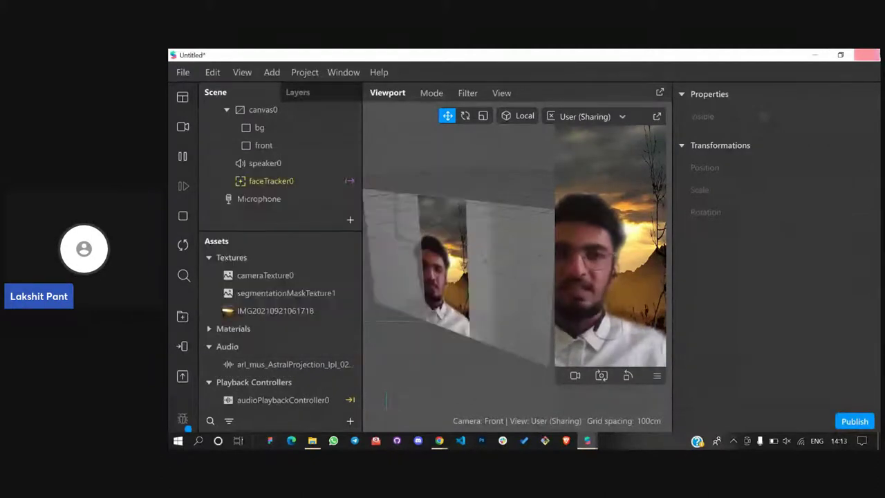
Look at the StreamYard broadcast, return to Spark AR Studio and check the upload status of the Instagram and Facebook tests
click(875, 53)
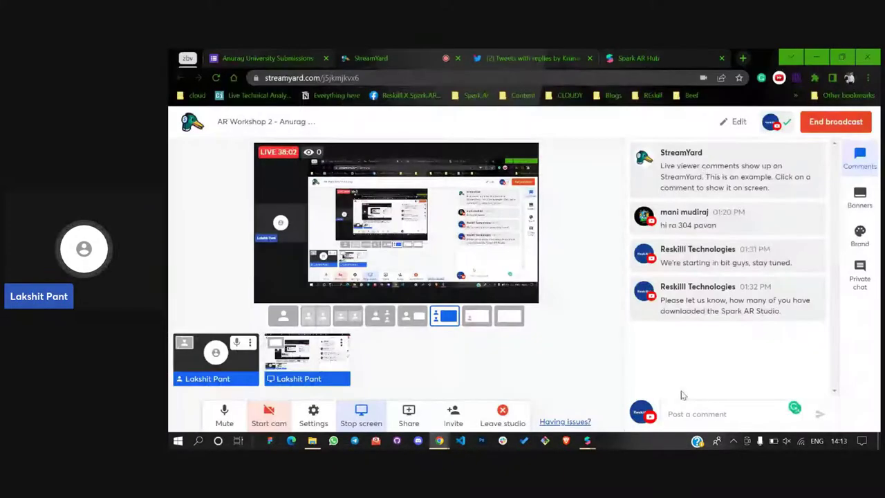
key(alt+Tab)
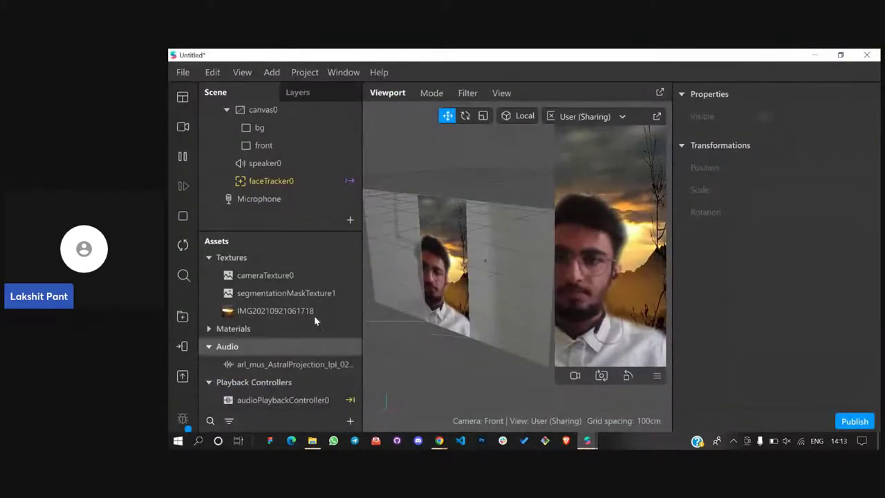
click(182, 346)
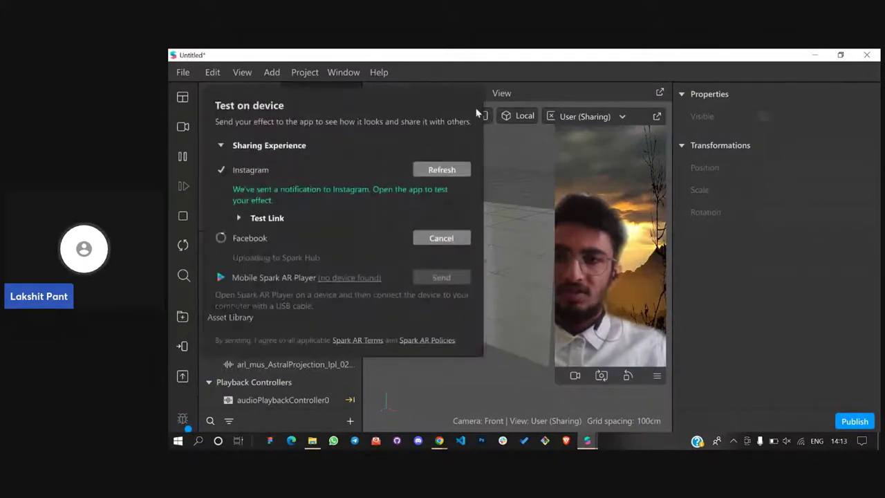
Copy the effect's Instagram test link and post it as a comment in the StreamYard broadcast
click(262, 219)
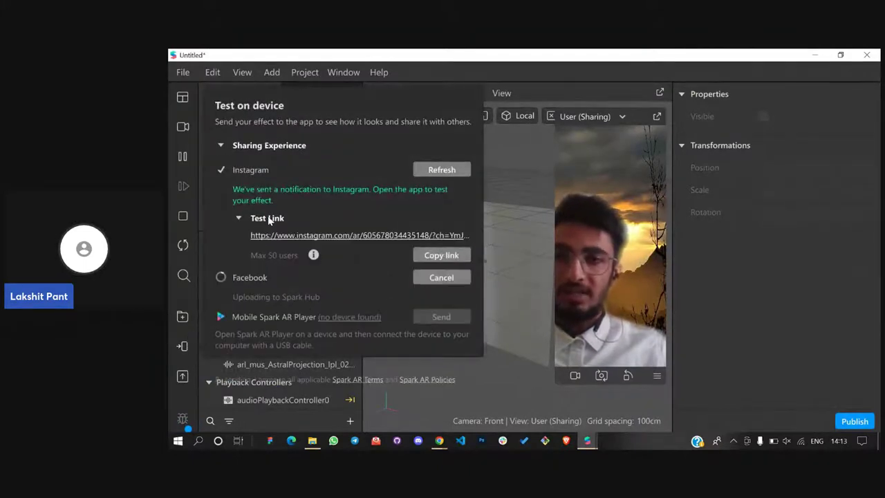
click(441, 255)
key(alt+Tab)
key(ctrl+v)
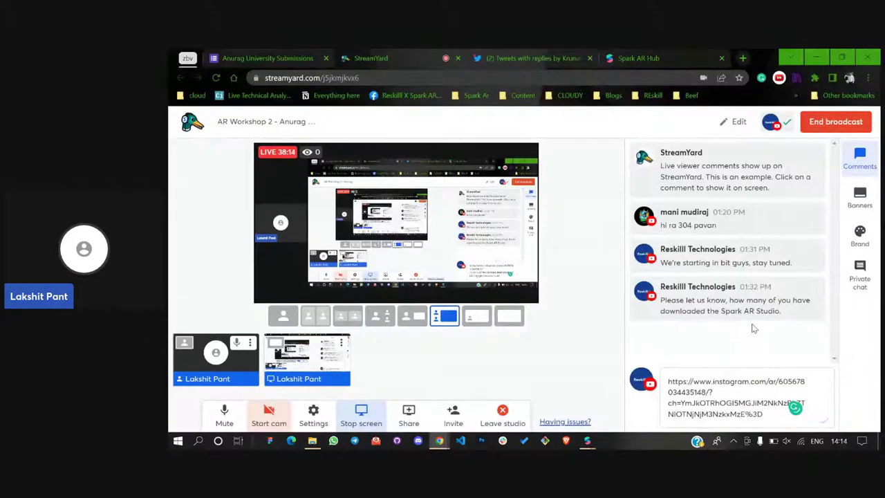
key(Return)
Show the posted Instagram link comment on the live broadcast and hide it again
click(701, 353)
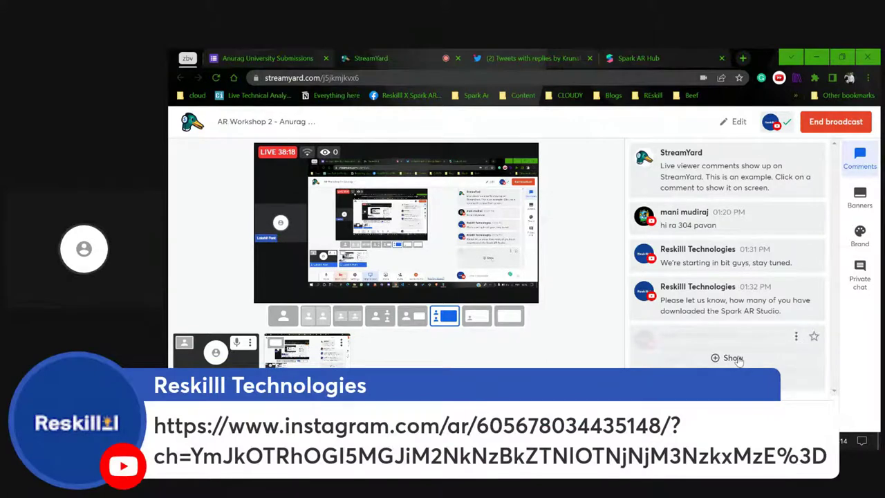
click(734, 358)
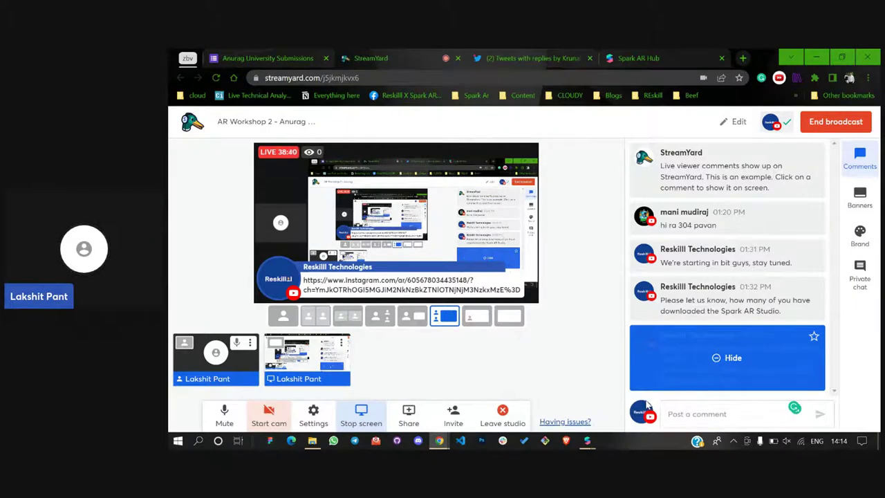
click(719, 357)
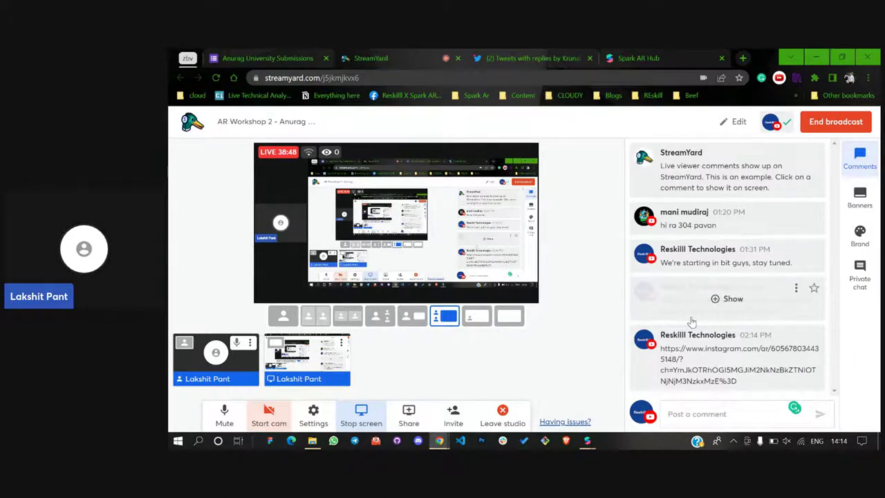
click(726, 298)
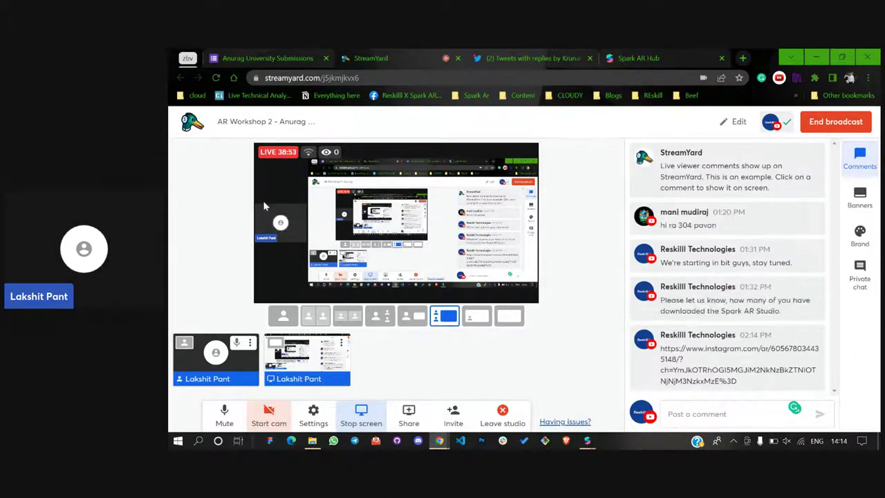
Set the StreamYard broadcast camera to the Logitech HD Webcam C270 and close the settings
click(320, 414)
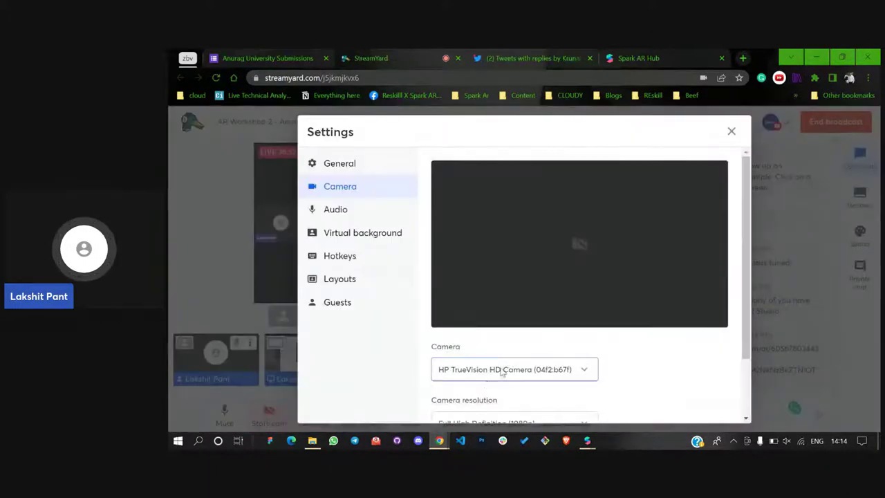
click(502, 372)
click(485, 386)
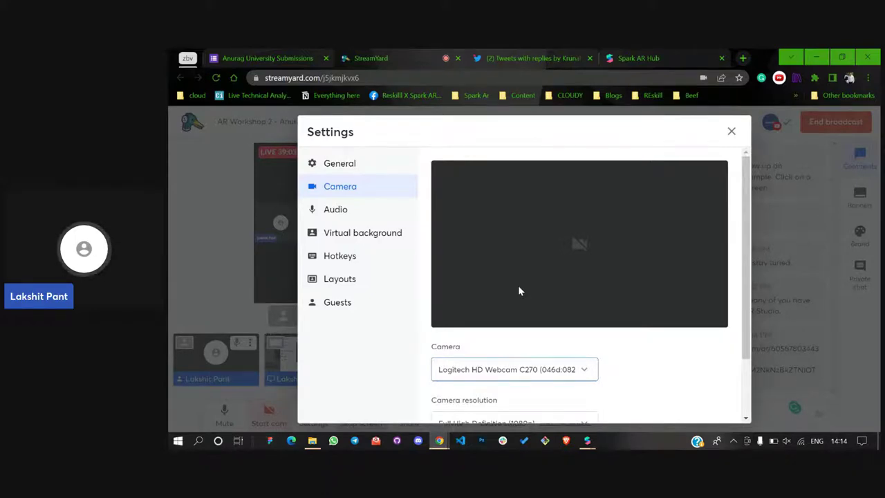
key(Escape)
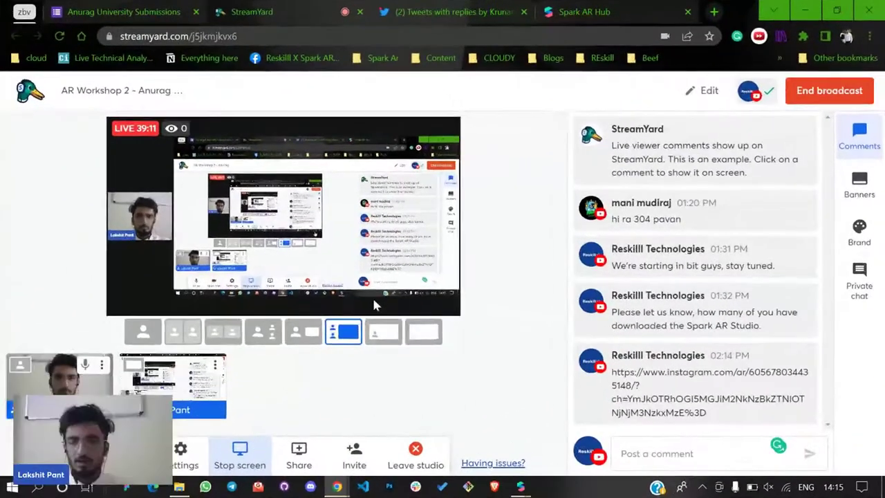
Switch the broadcast layout to a full shared screen with a small camera overlay and toggle the Instagram link comment
click(385, 328)
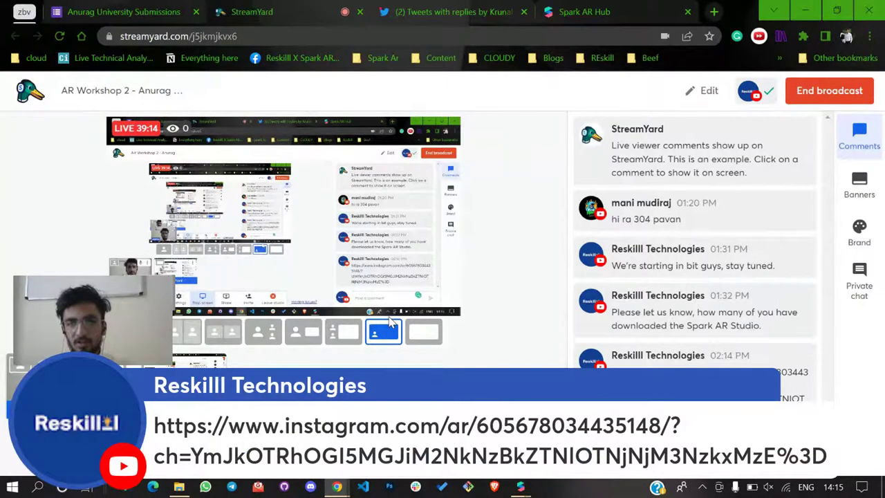
click(688, 386)
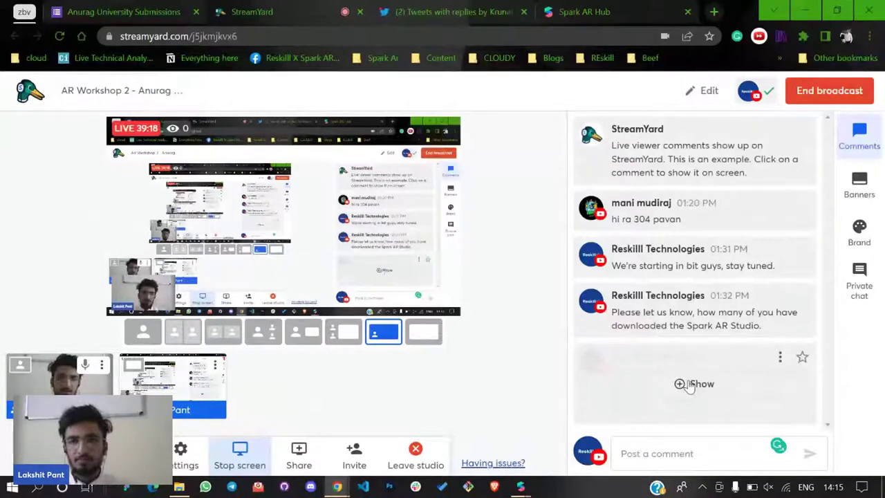
Close the Twitter page in the browser, glance at the Spark AR Hub home page and return to StreamYard
click(523, 11)
click(449, 12)
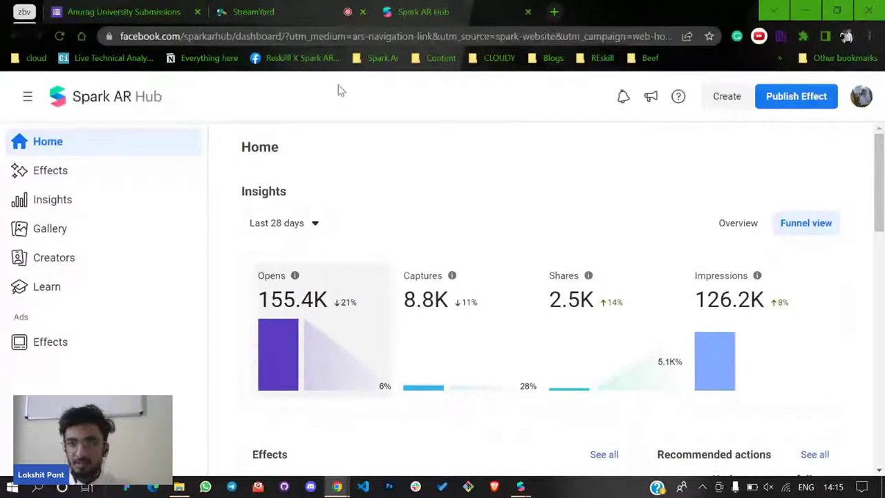
click(253, 12)
Switch back to the untitled project in Spark AR Studio and dismiss the device testing options
mouse_move(520, 487)
click(459, 430)
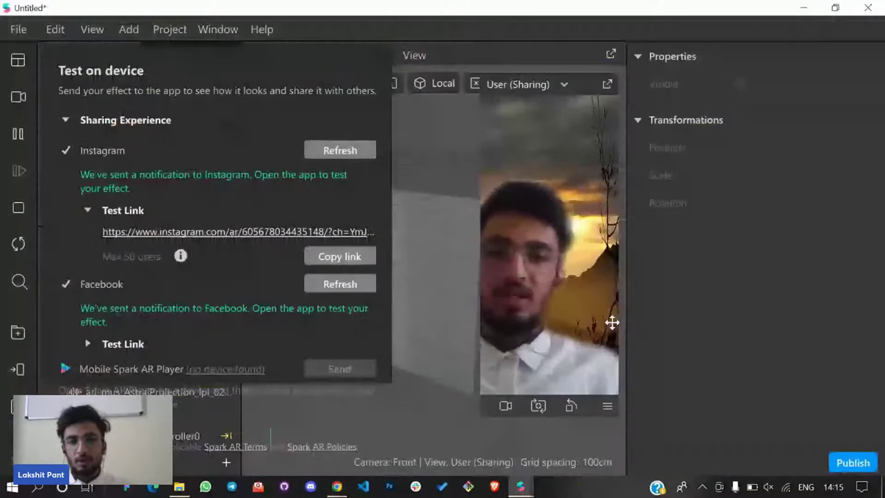
click(417, 146)
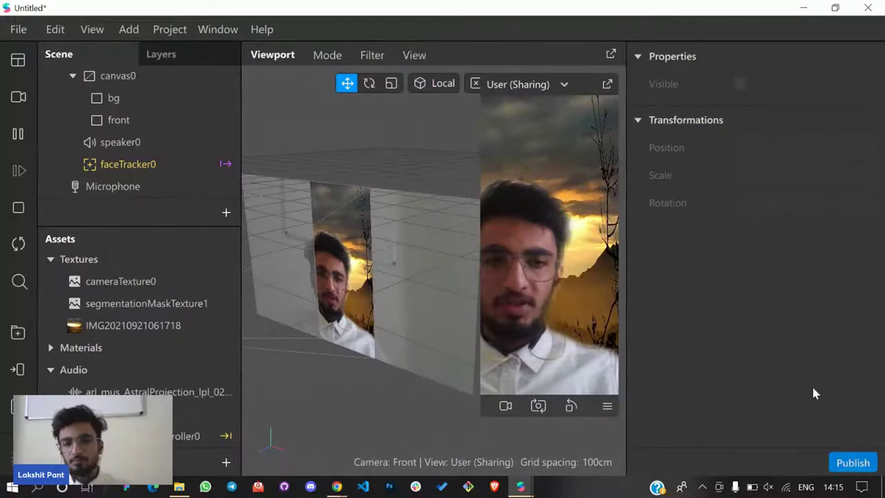
Start publishing the project as a new effect and record a short demo video of it
click(851, 462)
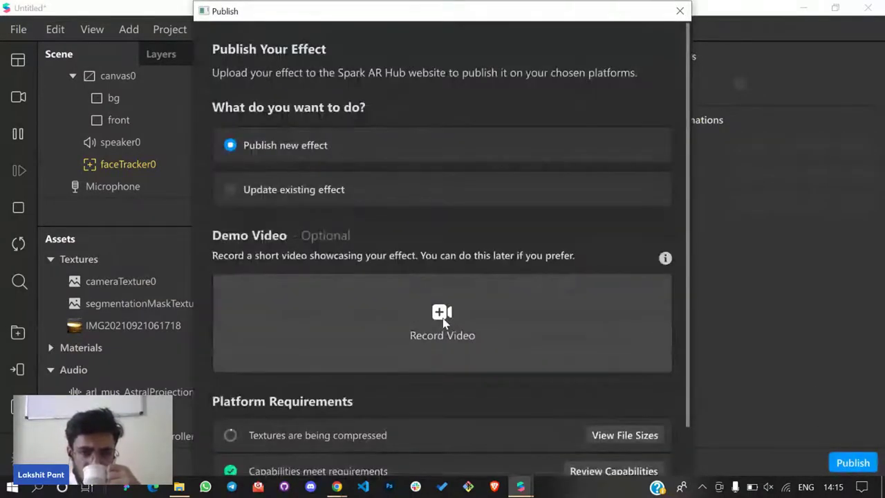
click(444, 320)
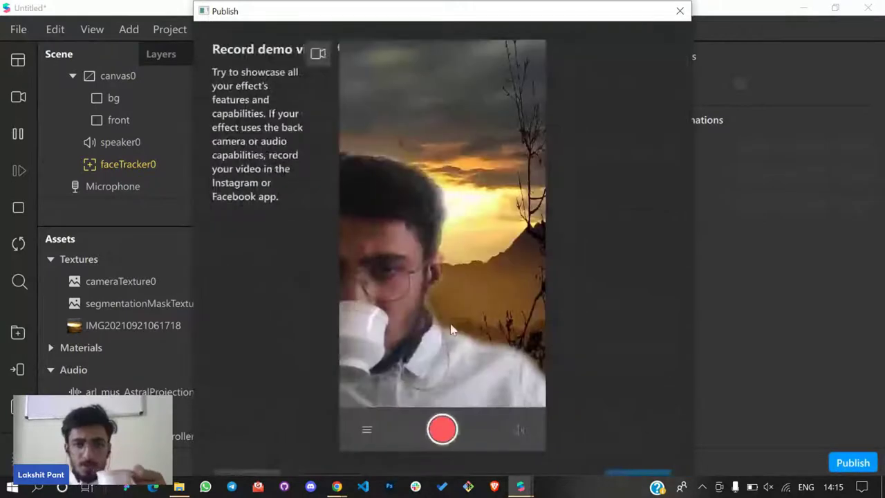
click(443, 429)
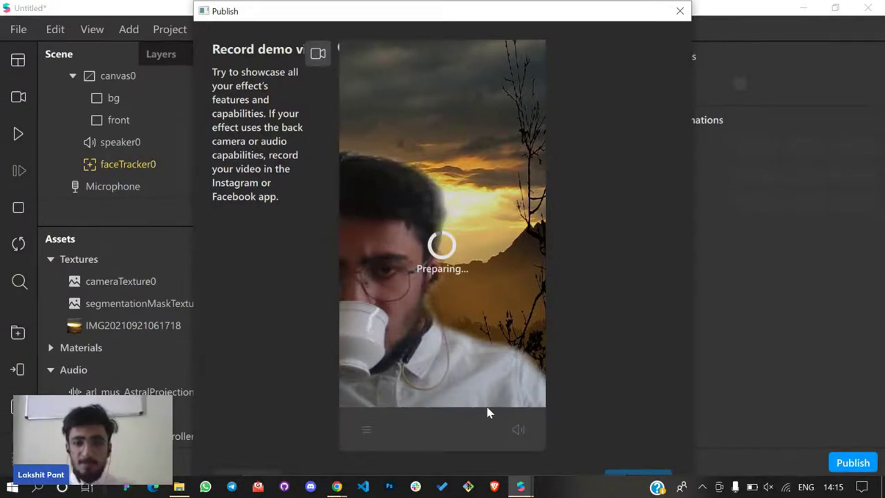
Check the StreamYard broadcast in the browser and return to the demo video recording in Spark AR Studio
click(337, 487)
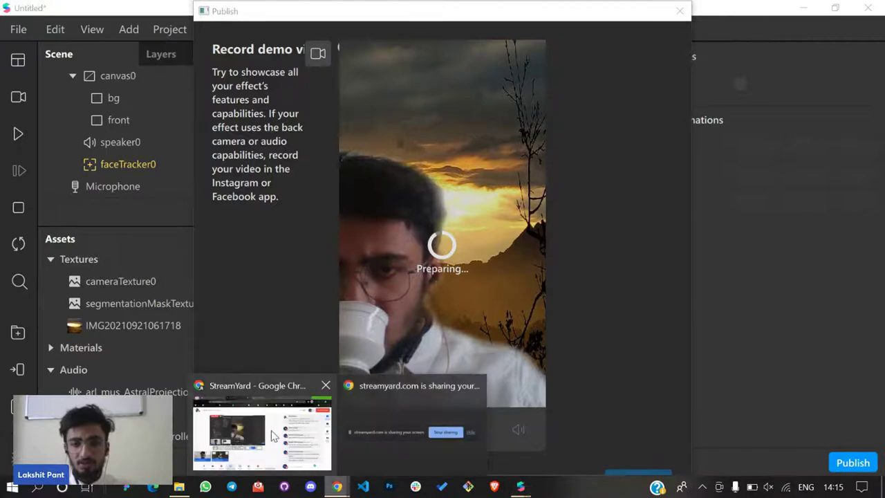
click(272, 434)
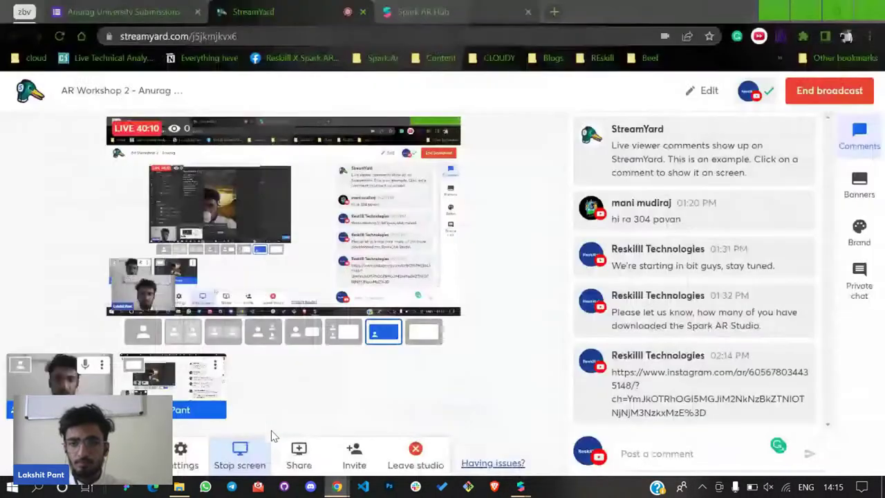
click(520, 487)
click(445, 423)
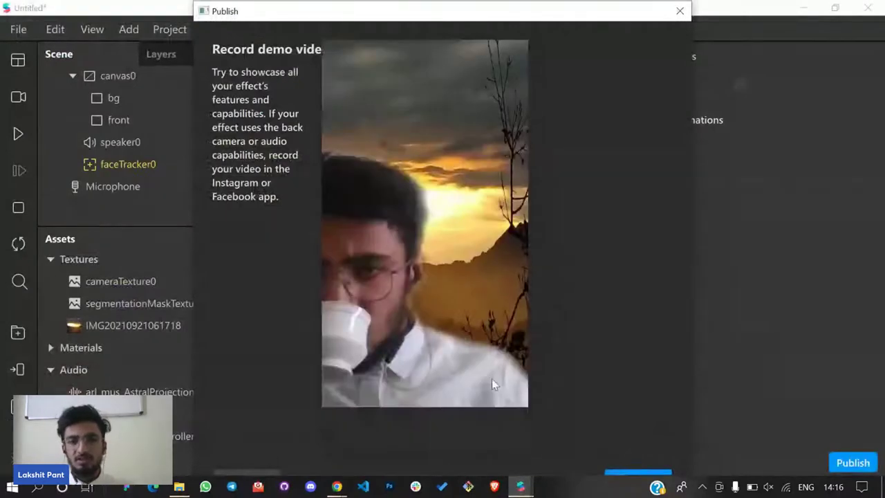
Accept the recorded demo video and upload the new effect to Spark AR Hub
click(650, 476)
scroll(495, 304, down, 1)
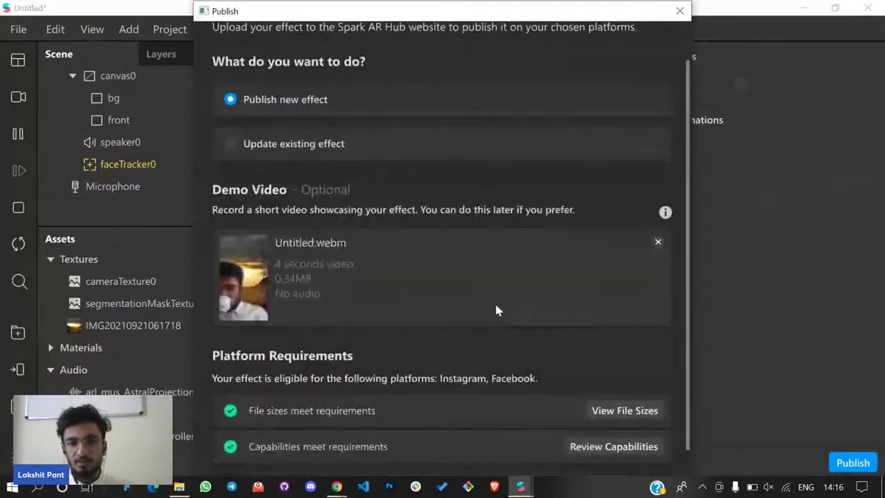
scroll(495, 302, down, 1)
click(634, 468)
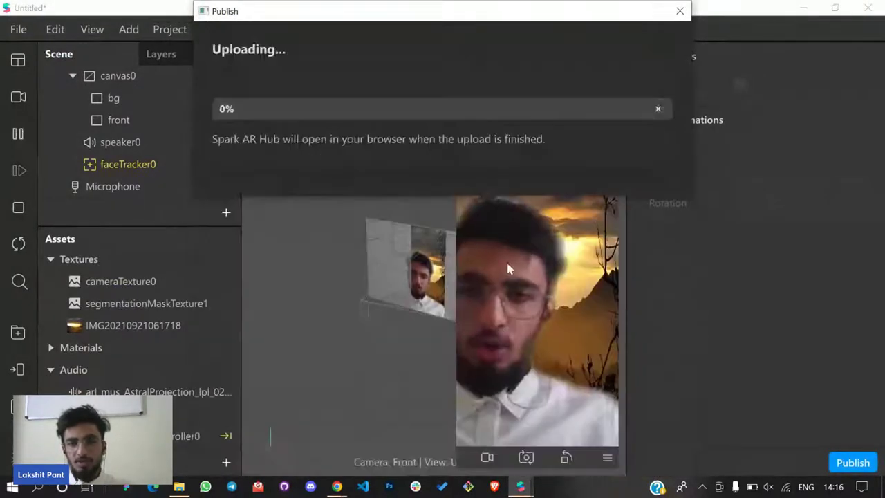
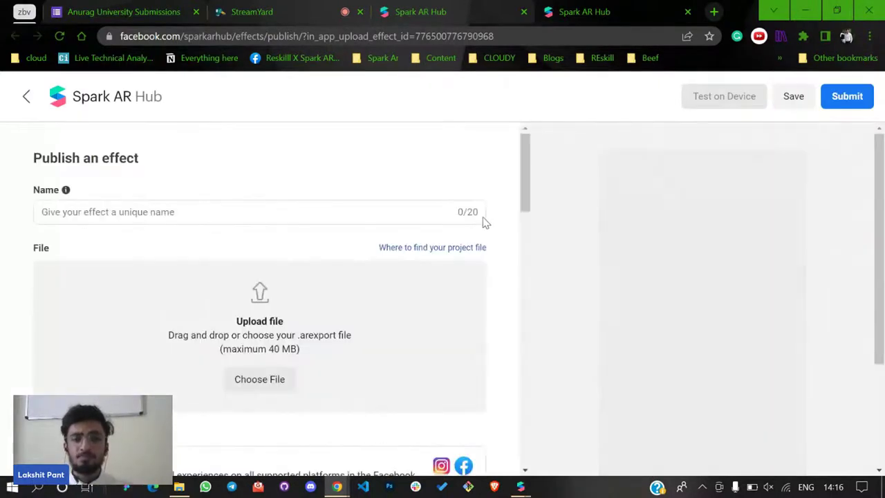
Name the uploaded effect Blinkyoureyes in the publishing form
click(146, 218)
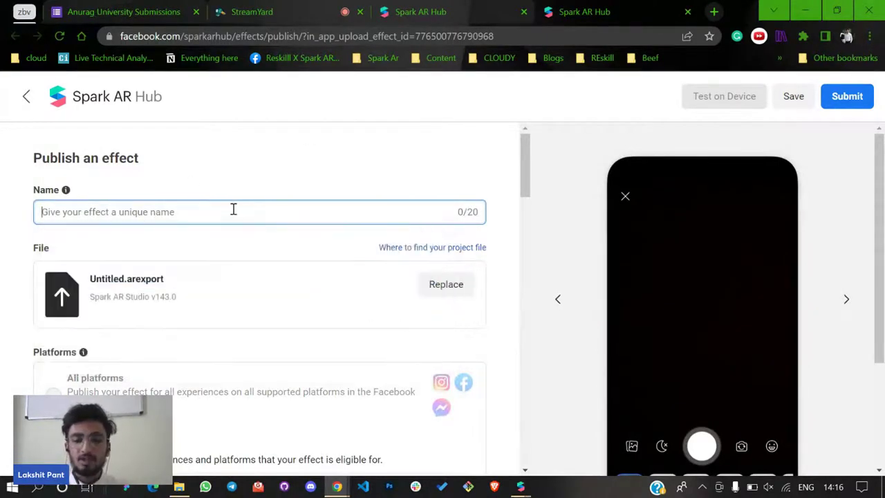
text(Blinkyoureyes)
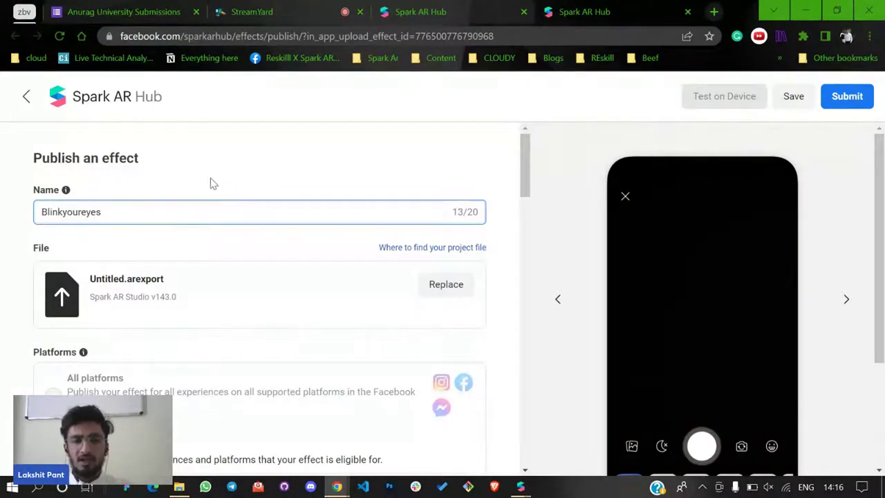
Review the platform, audience and publisher settings and assign the categories Games, Appearance, and Sci-fi and Fantasy
scroll(209, 193, down, 1)
scroll(183, 216, down, 2)
scroll(181, 223, up, 2)
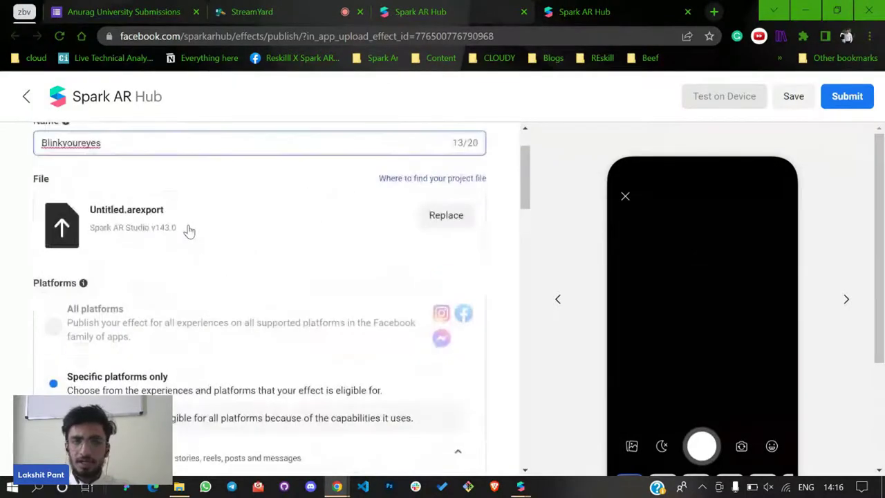
scroll(188, 231, down, 2)
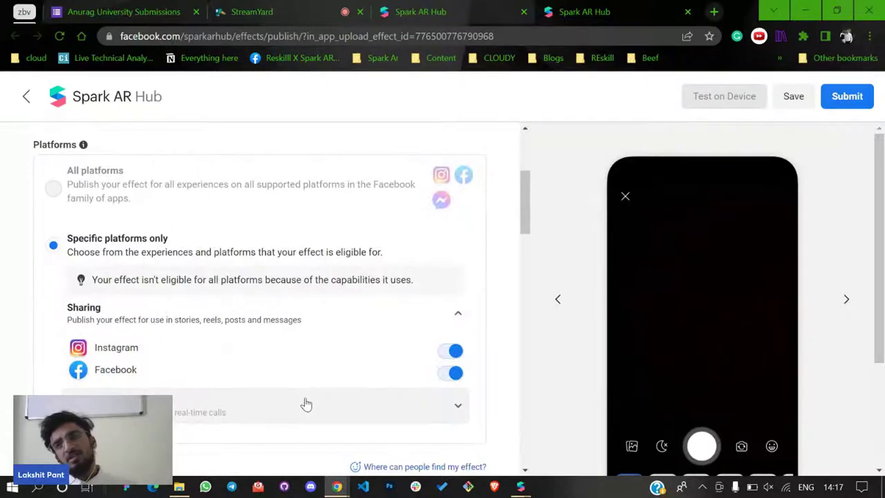
scroll(287, 413, down, 1)
scroll(286, 408, down, 4)
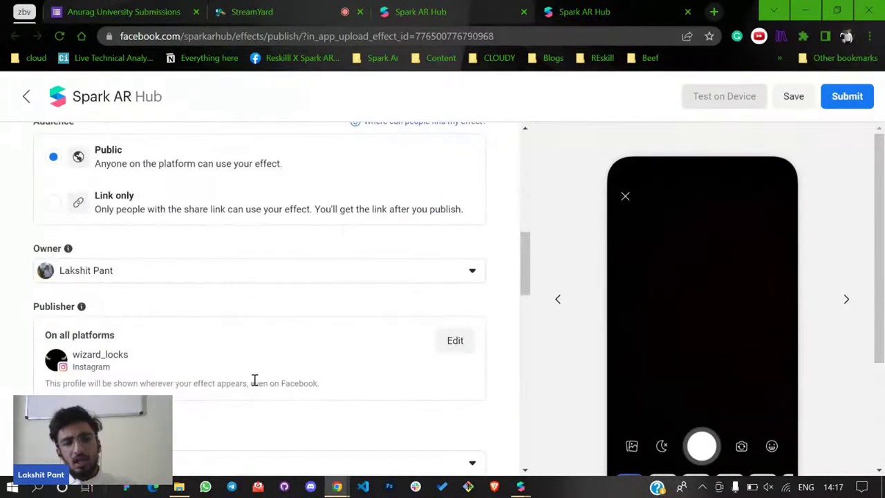
scroll(255, 380, down, 1)
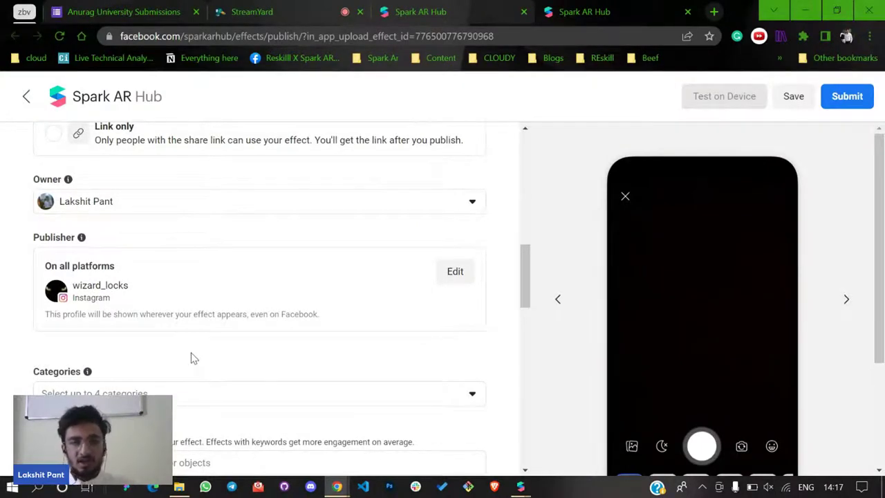
click(200, 394)
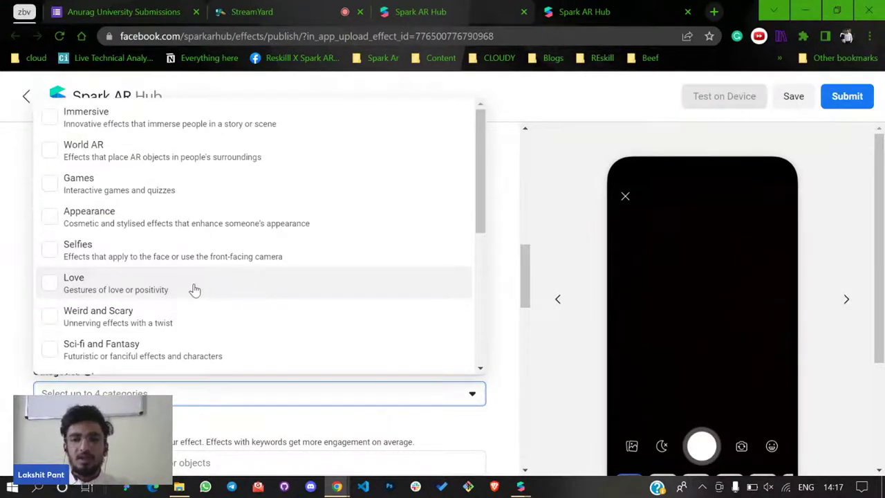
click(50, 220)
click(44, 354)
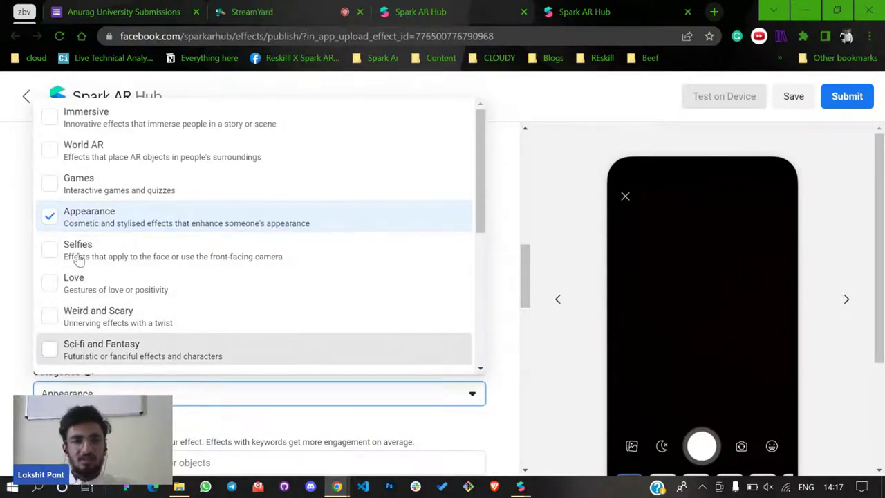
click(47, 188)
click(25, 212)
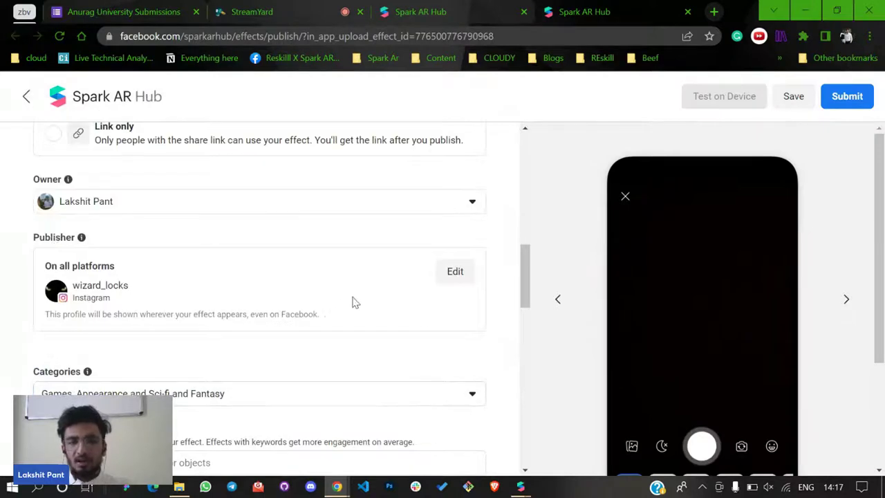
Replace the effect's video-thumbnail icon with the uploaded image IMG20210921061718.jpg from the Desktop and accept its crop
scroll(354, 302, down, 1)
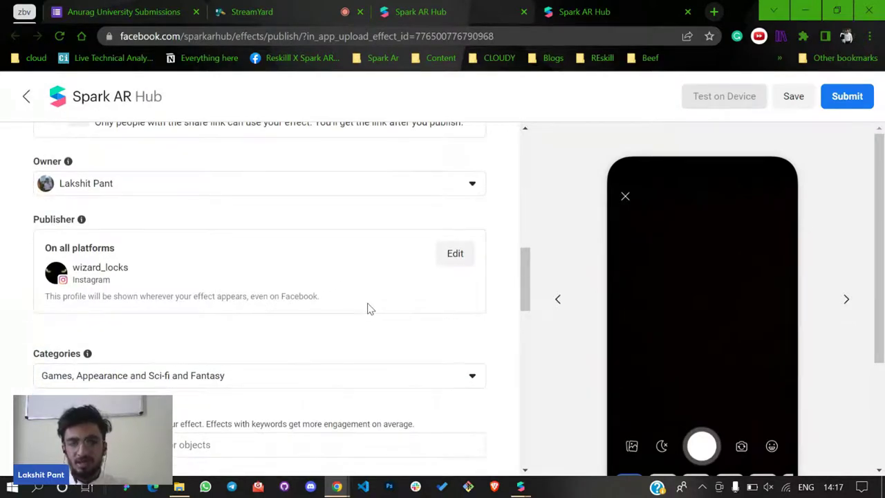
scroll(368, 309, up, 5)
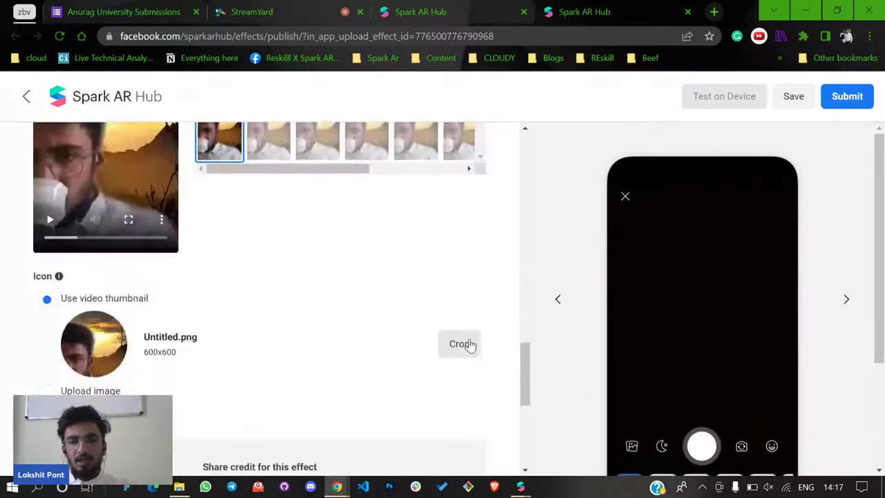
click(463, 345)
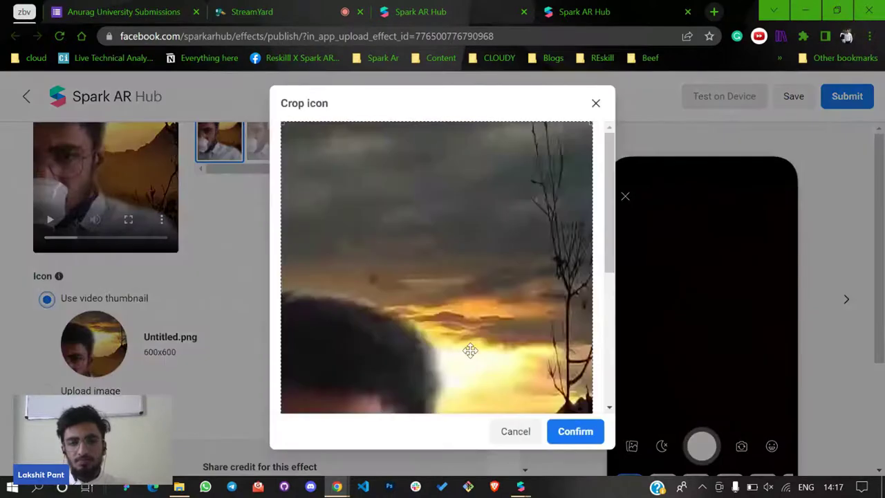
click(494, 430)
click(228, 387)
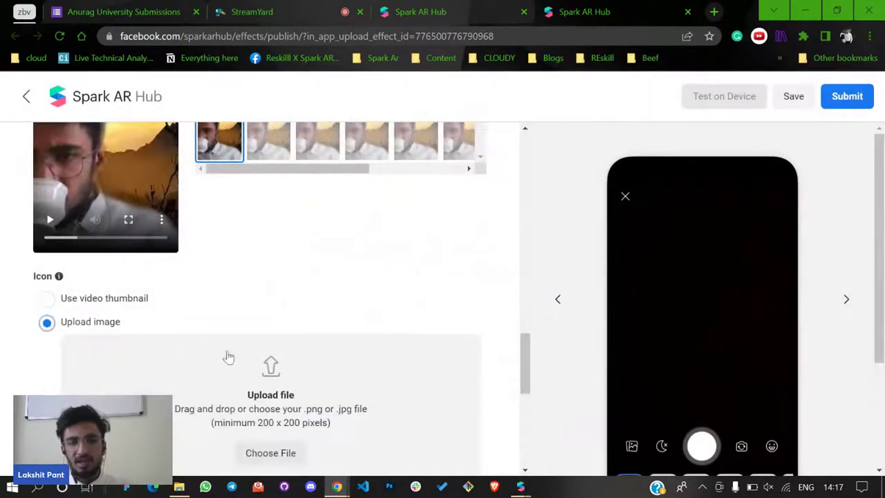
click(271, 366)
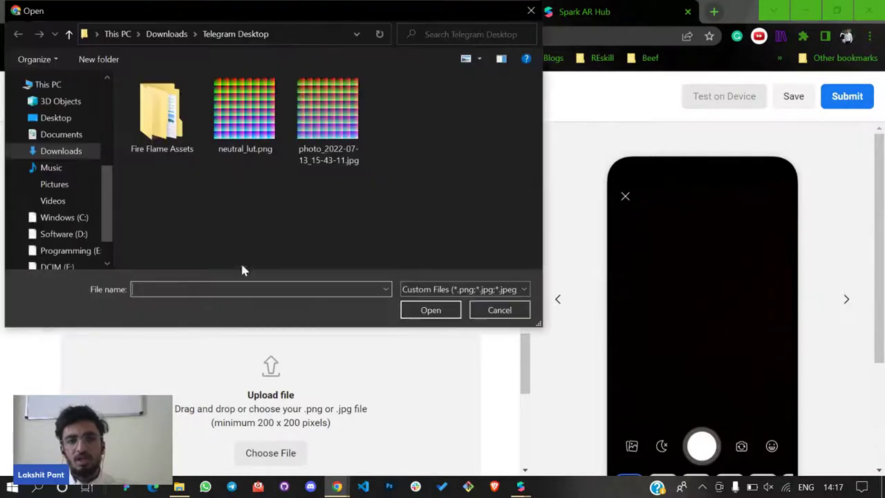
click(61, 150)
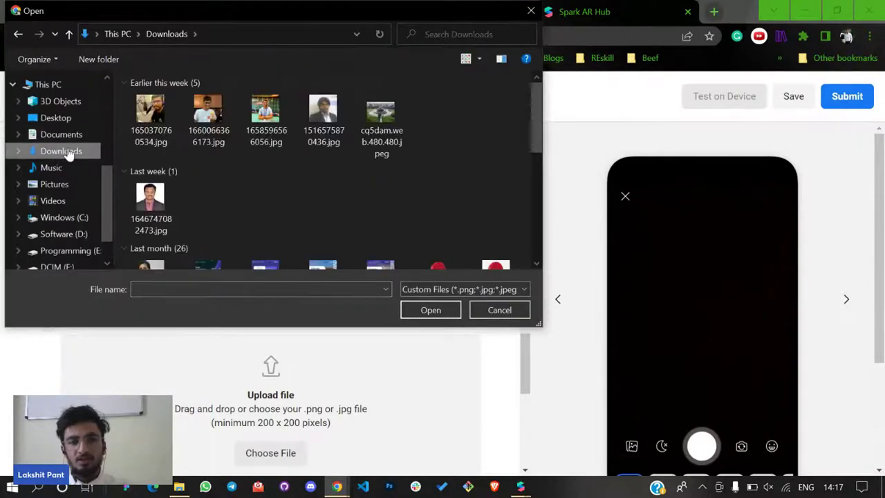
click(55, 118)
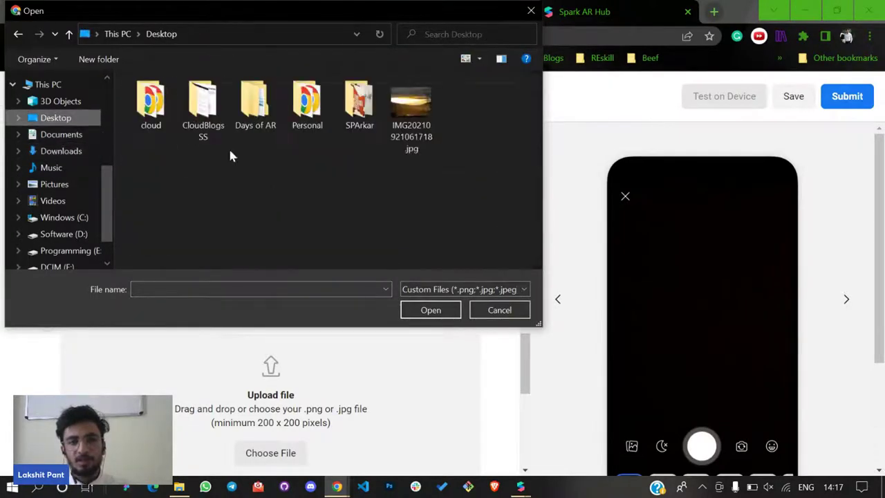
click(415, 119)
click(429, 311)
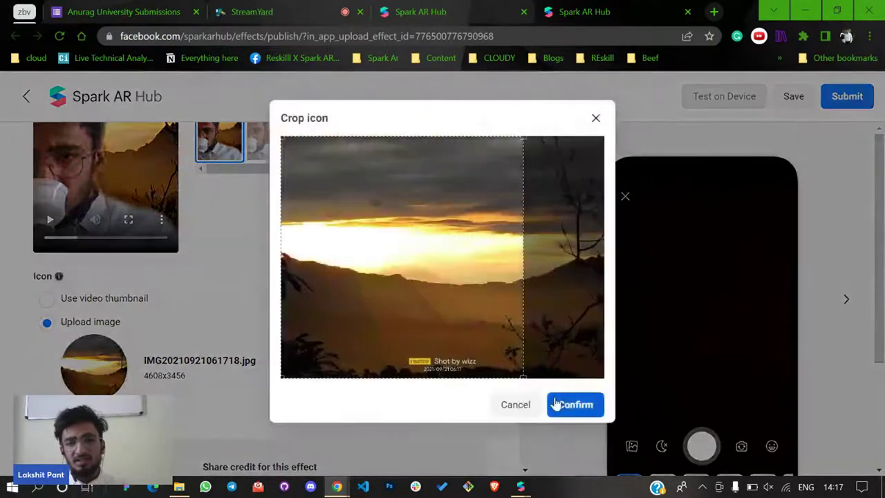
click(571, 406)
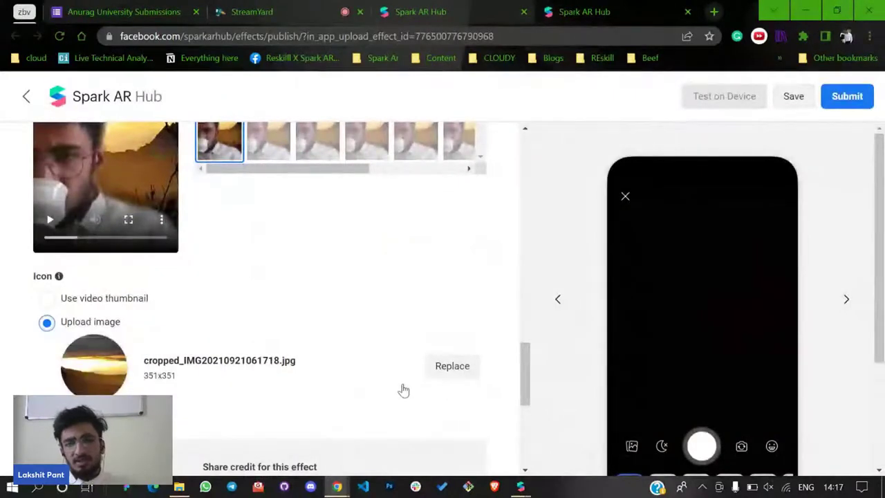
Submit the Blinkyoureyes effect for review from the end of the publishing form
scroll(390, 337, down, 3)
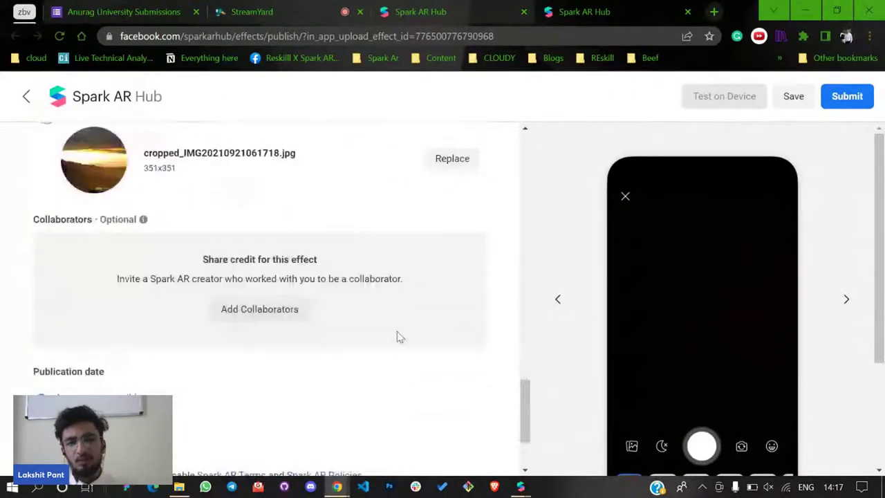
scroll(397, 337, down, 2)
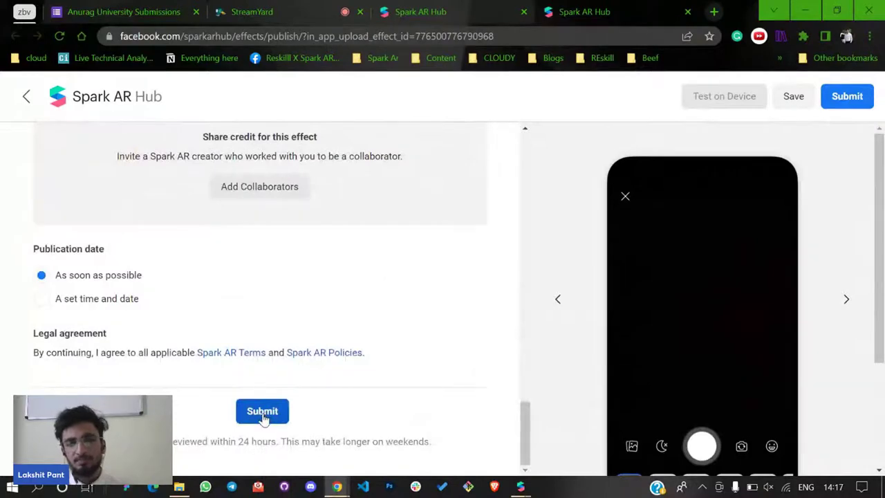
click(262, 413)
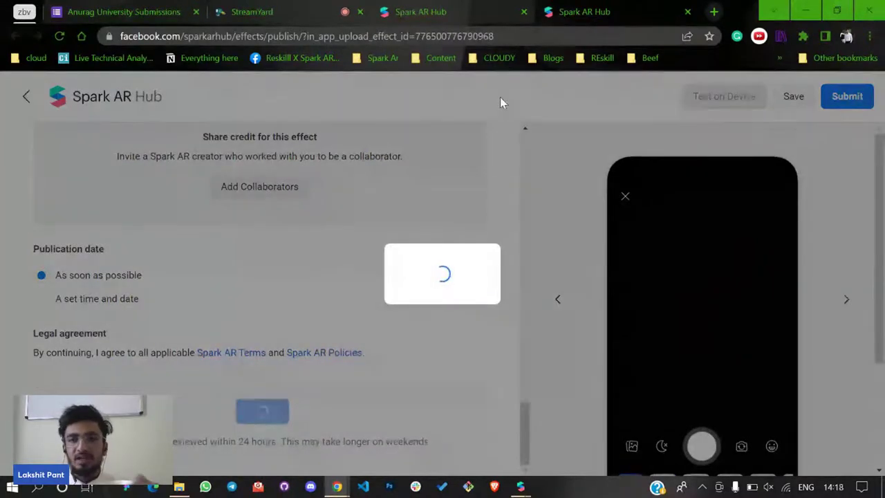
Check the StreamYard broadcast and the Spark AR Hub dashboard, and return to the effect submission in progress
click(253, 10)
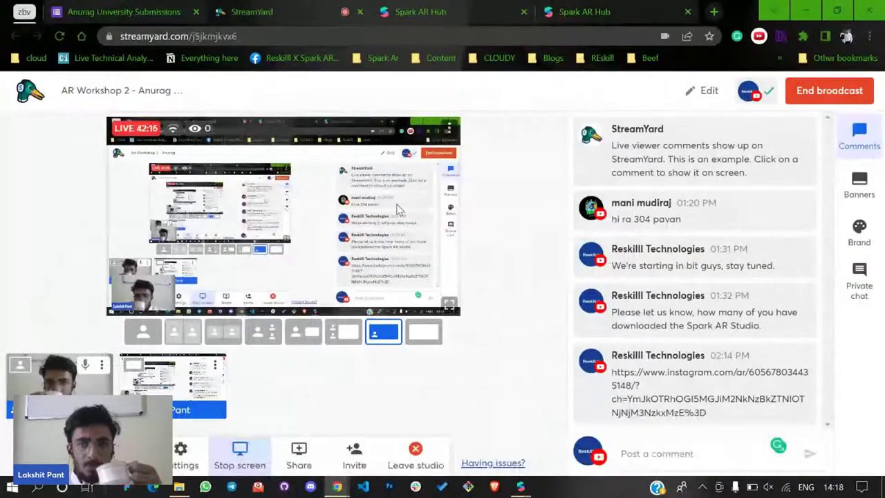
click(456, 12)
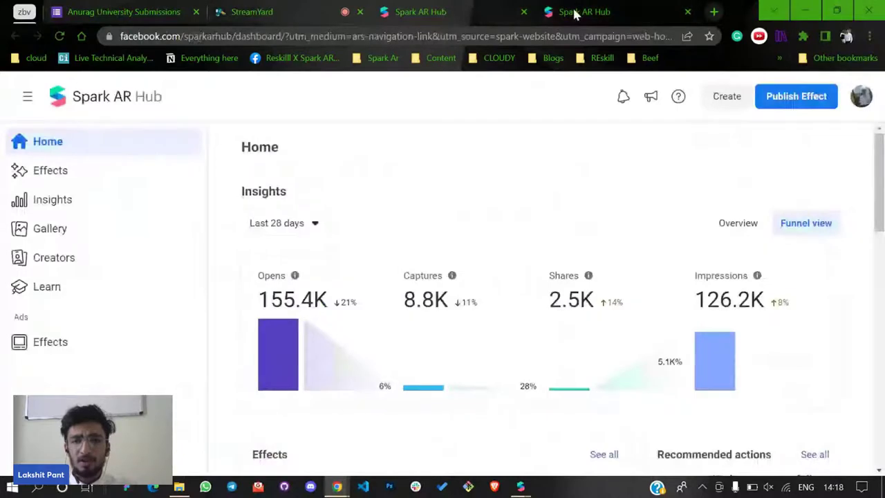
click(571, 10)
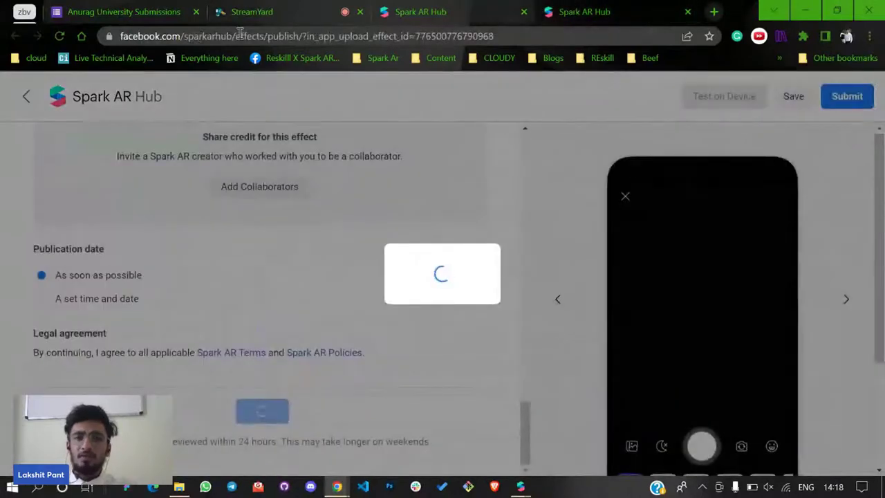
Copy the link of the Anurag University Submissions form and post it as a comment in the StreamYard broadcast
click(145, 9)
click(385, 35)
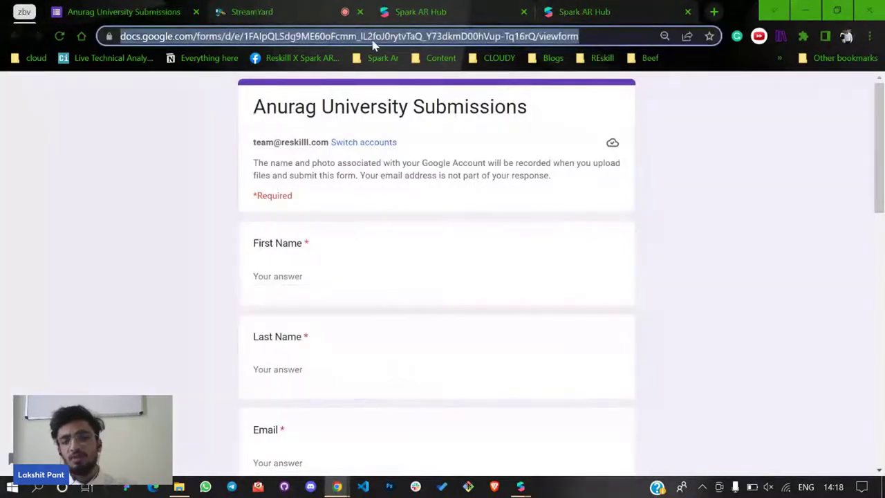
click(293, 9)
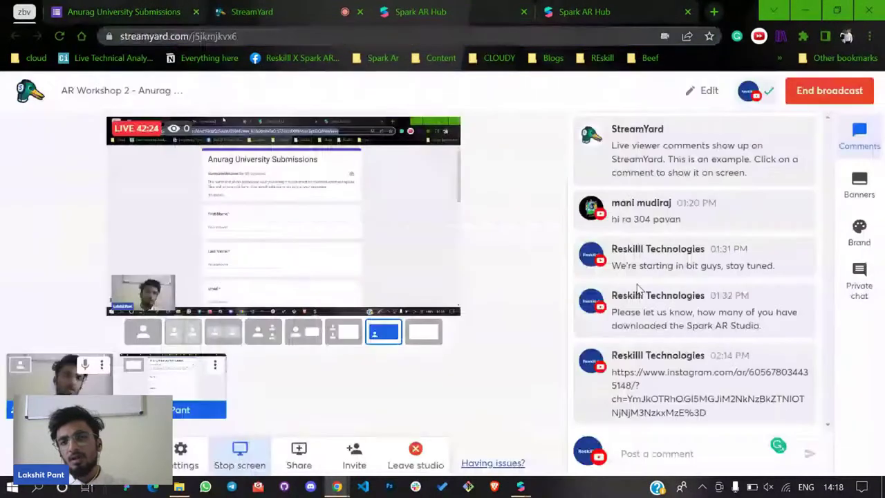
click(683, 450)
text(https://docs.google.com/forms/d/e/1FAIpQLSdg9ME60oFcmm_lL2foJ0rvtvTaQ_Y73dkmD00hVup-Tq16rQ/viewform)
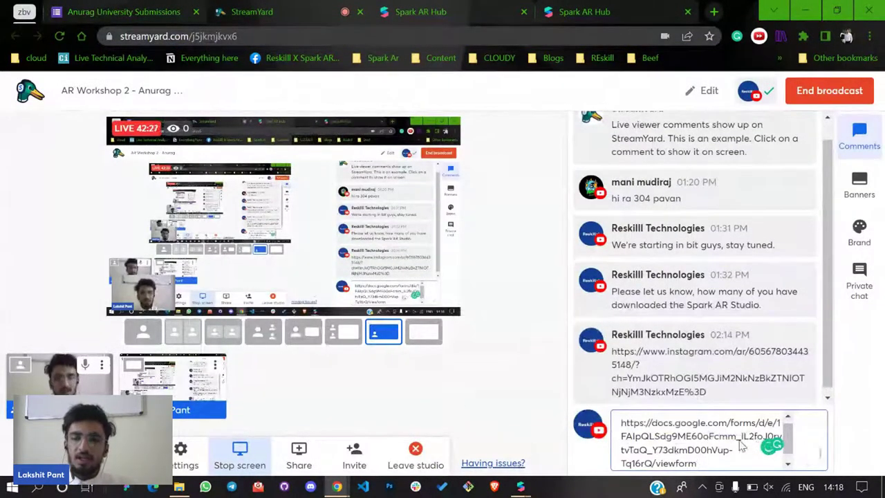
key(Return)
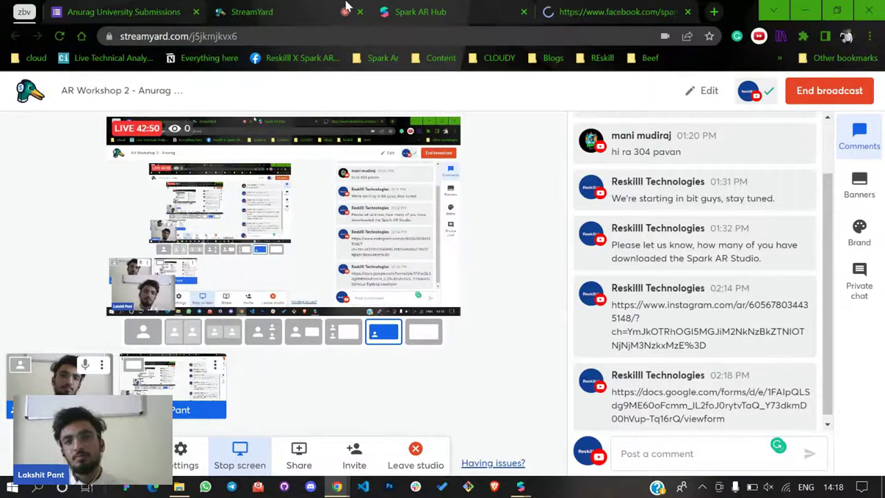
Dismiss the submission notice in Spark AR Hub, open the list of owned effects and examine their visibility and review status
click(657, 8)
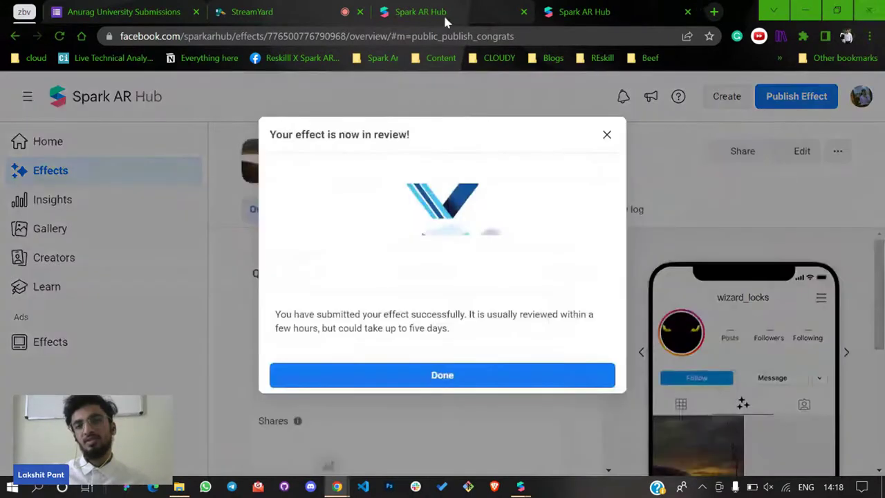
click(607, 144)
click(142, 181)
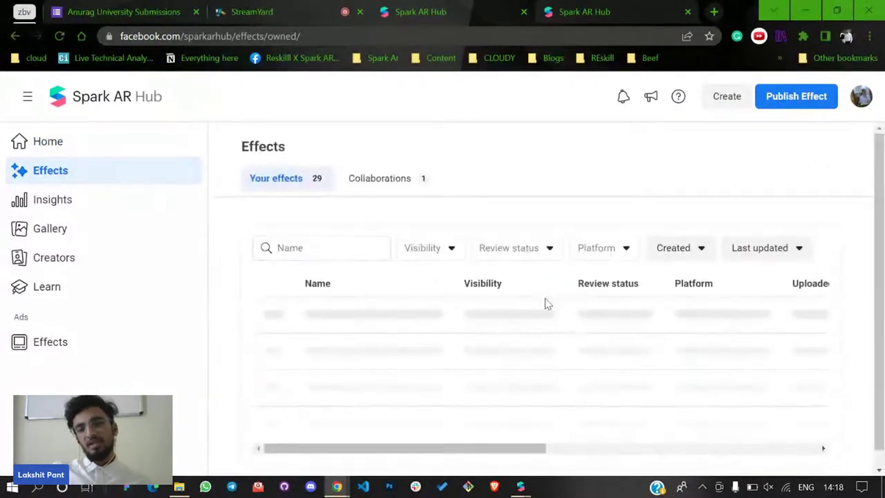
scroll(546, 304, down, 1)
scroll(553, 227, down, 2)
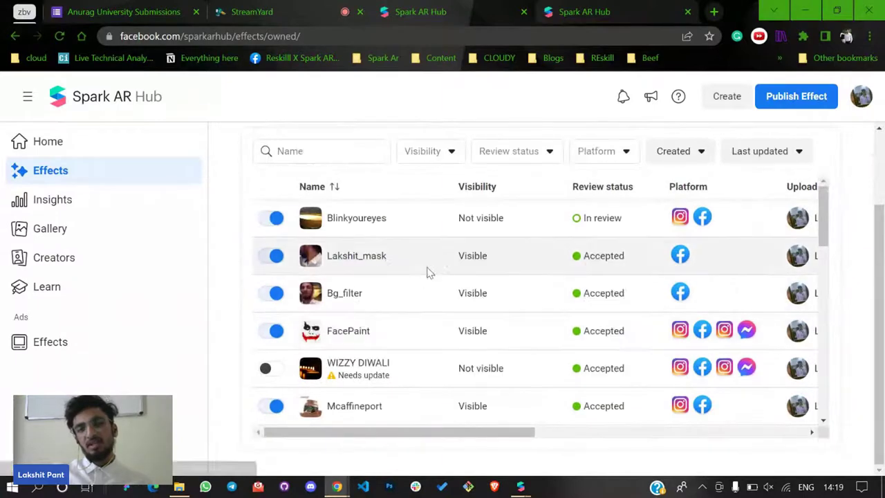
scroll(432, 263, down, 3)
scroll(432, 270, down, 8)
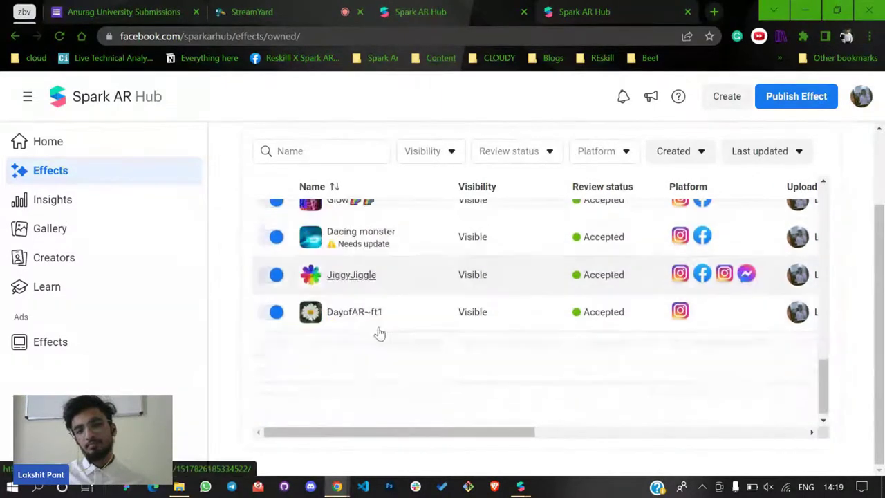
scroll(434, 330, down, 5)
scroll(435, 330, up, 12)
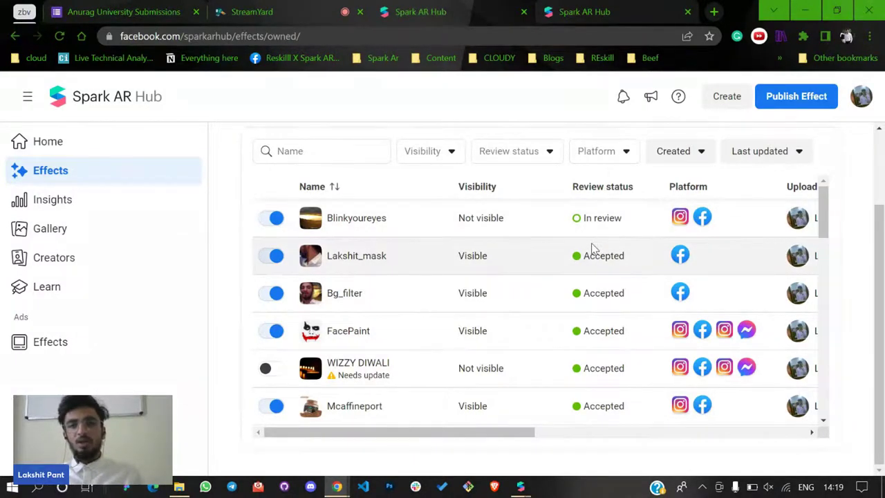
View the Blinkyoureyes overview page in Spark AR Hub and check the StreamYard broadcast comments
click(420, 12)
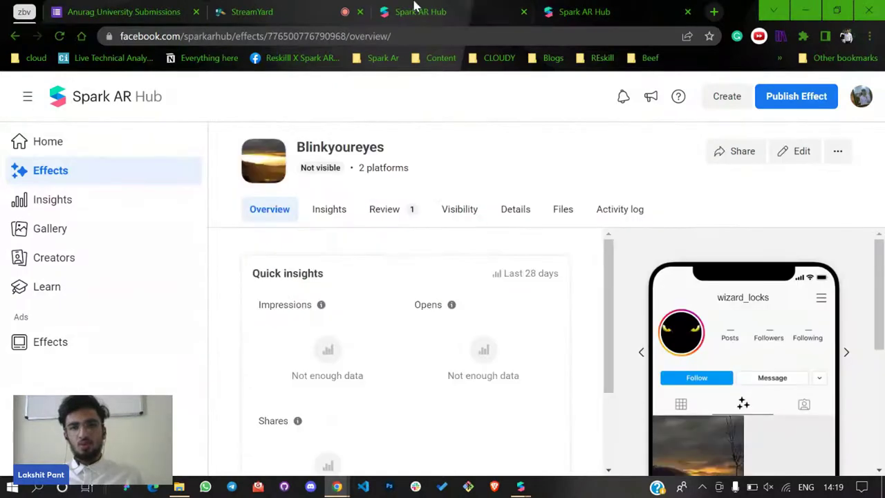
click(585, 12)
click(310, 10)
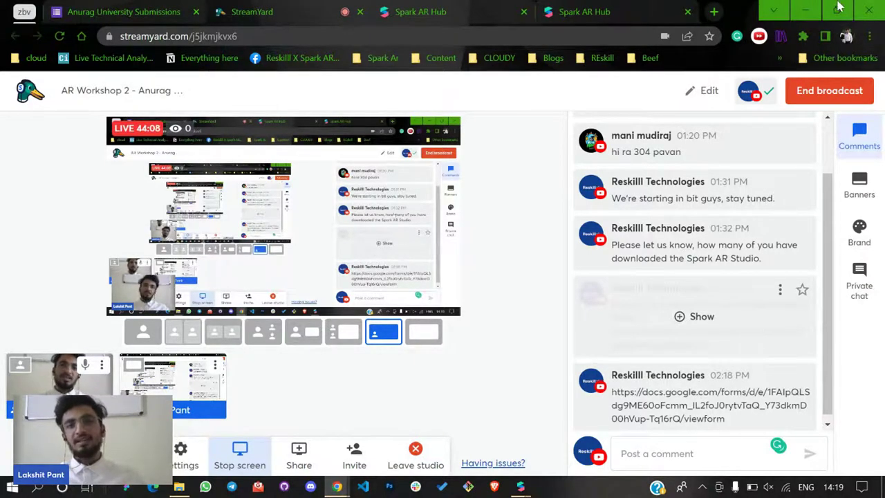
click(757, 335)
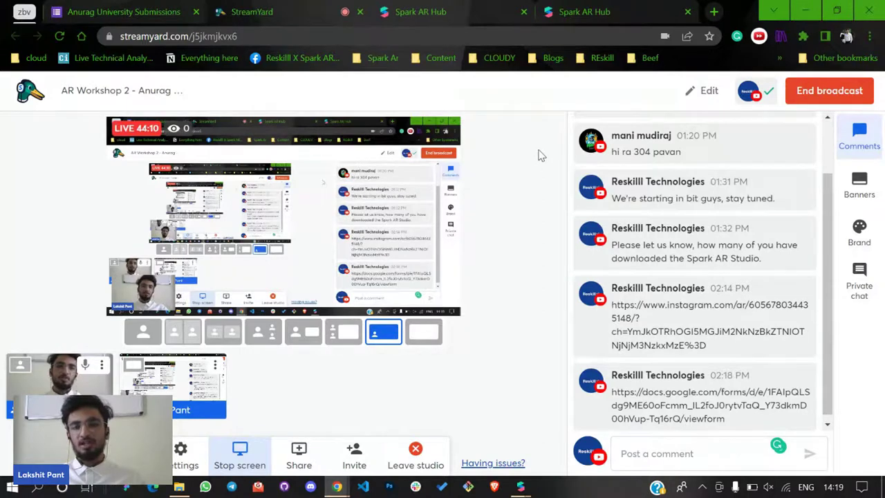
click(428, 7)
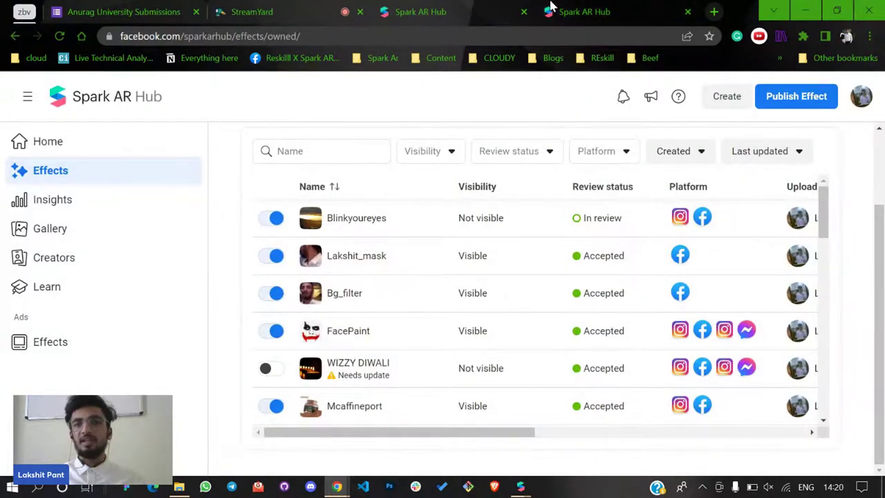
click(588, 11)
click(482, 9)
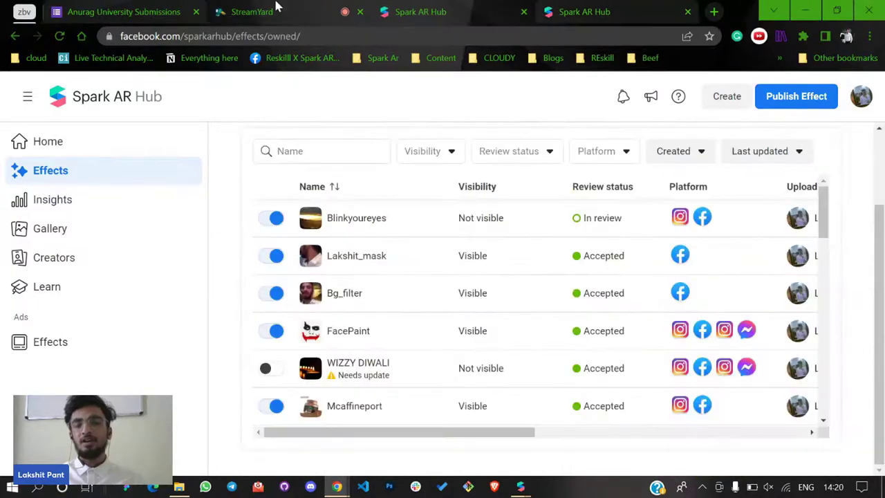
click(275, 7)
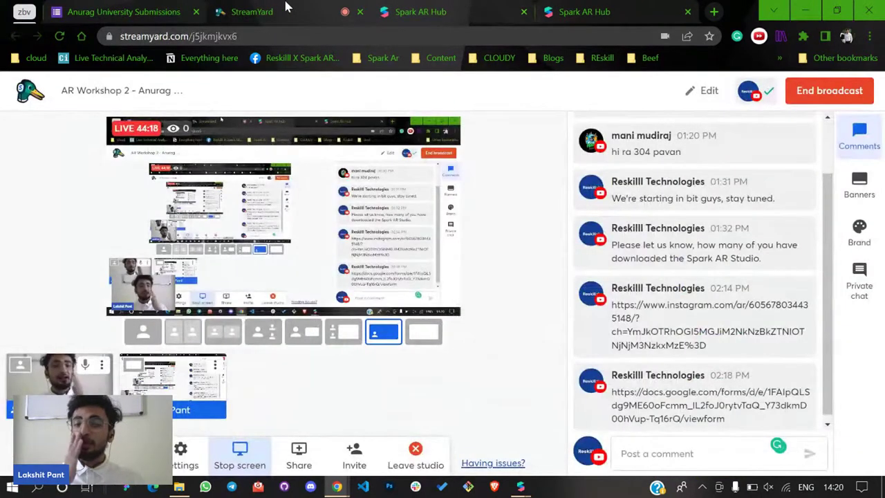